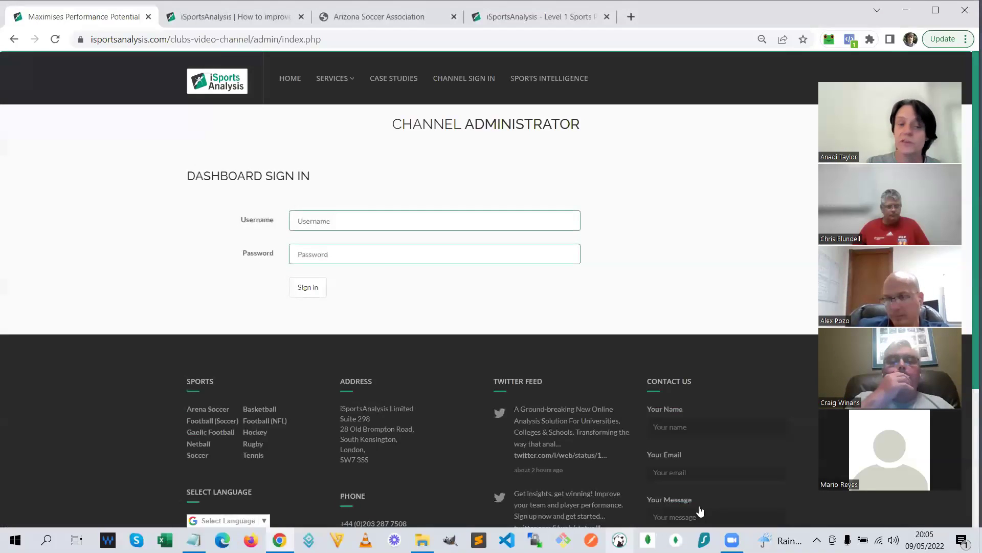
# Sign in as the channel administrator with the saved username and its password.
pyautogui.click(358, 217)
pyautogui.click(352, 248)
pyautogui.click(358, 250)
pyautogui.write('************')
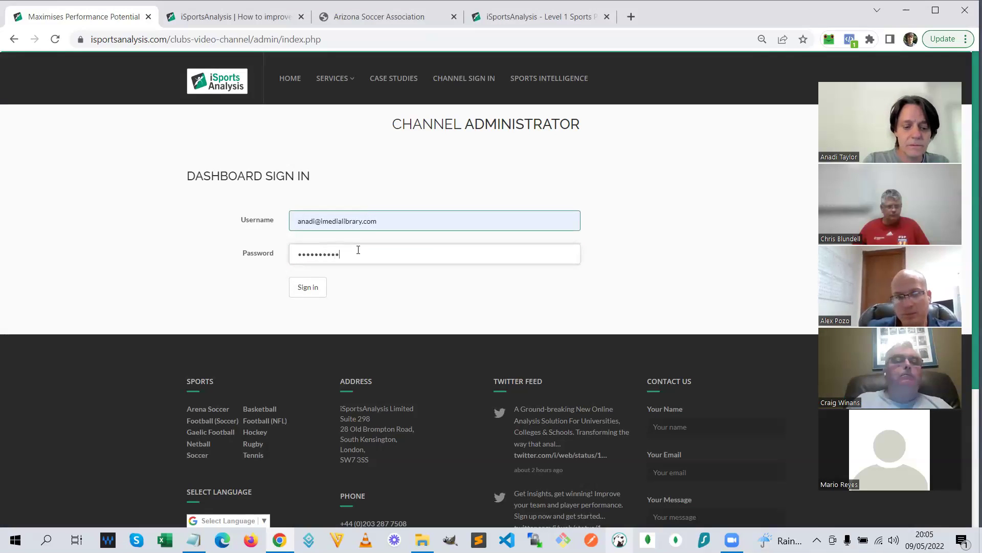
pyautogui.press('Return')
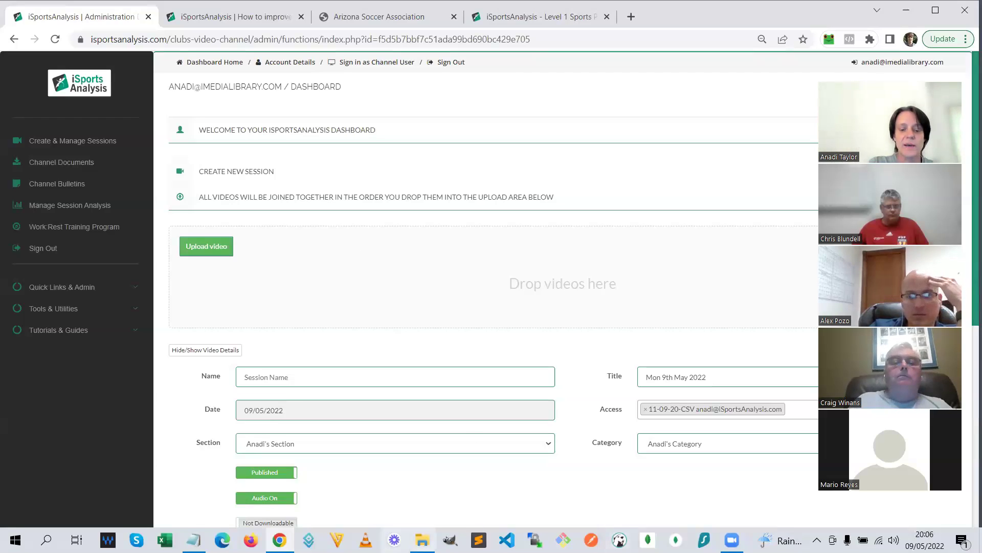
# Drop SpainvItaly-2018.mp4 into the new session, pause its upload at 7%, and open Manage Session Analysis.
pyautogui.click(423, 540)
pyautogui.moveTo(683, 103); pyautogui.dragTo(319, 273)
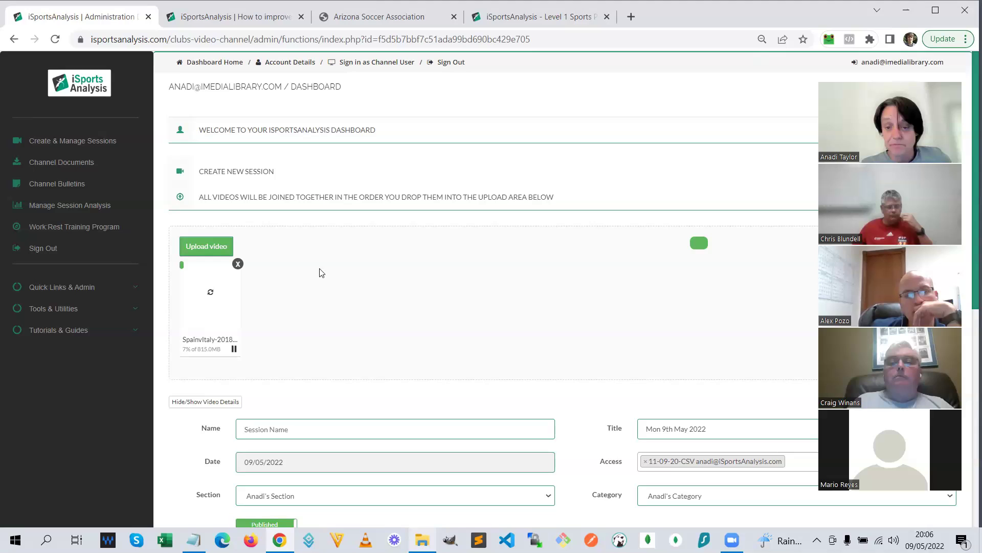
pyautogui.click(234, 350)
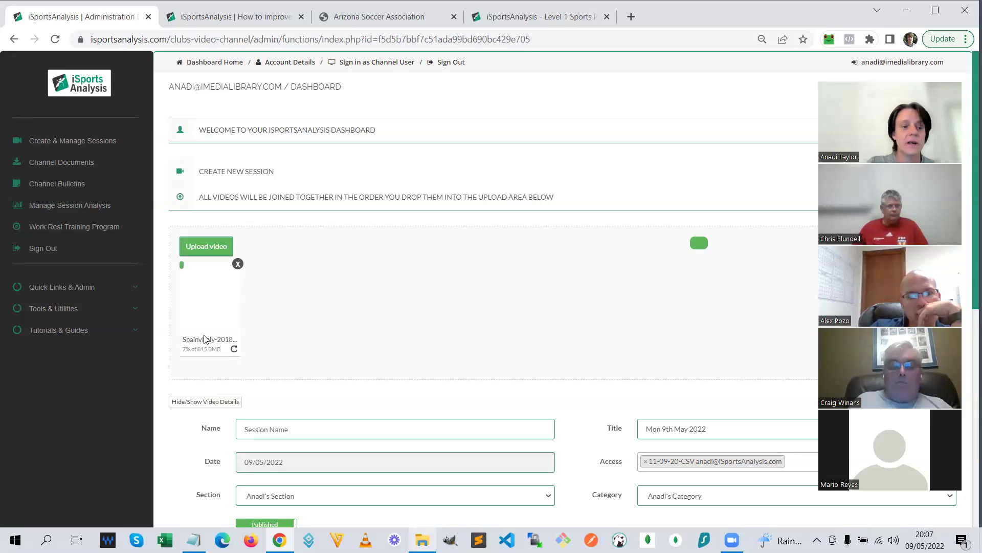
pyautogui.click(71, 210)
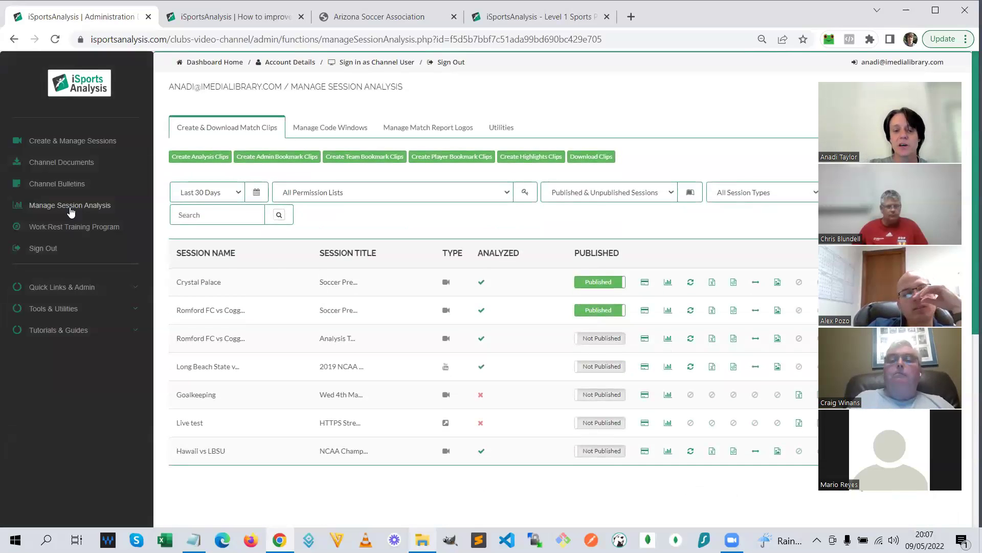
# Open Romford FC vs Coggeshall Town for updating, pause its video, and enable canvas tag positioning.
pyautogui.click(691, 311)
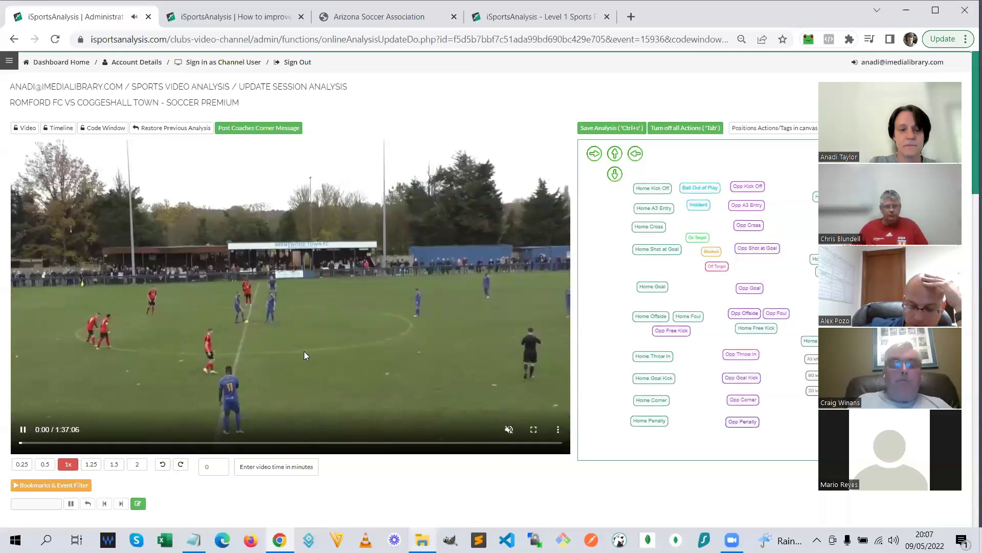
pyautogui.click(293, 333)
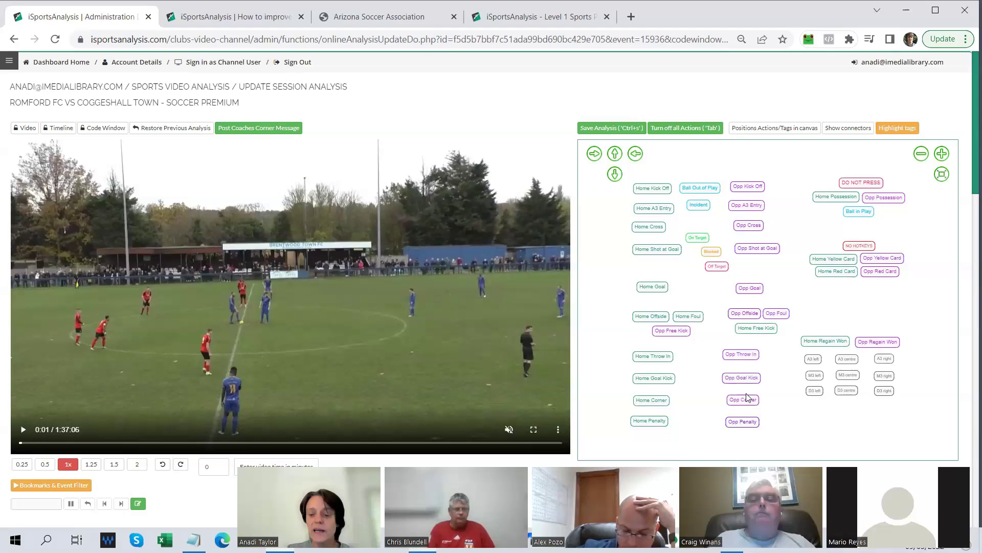
pyautogui.click(805, 129)
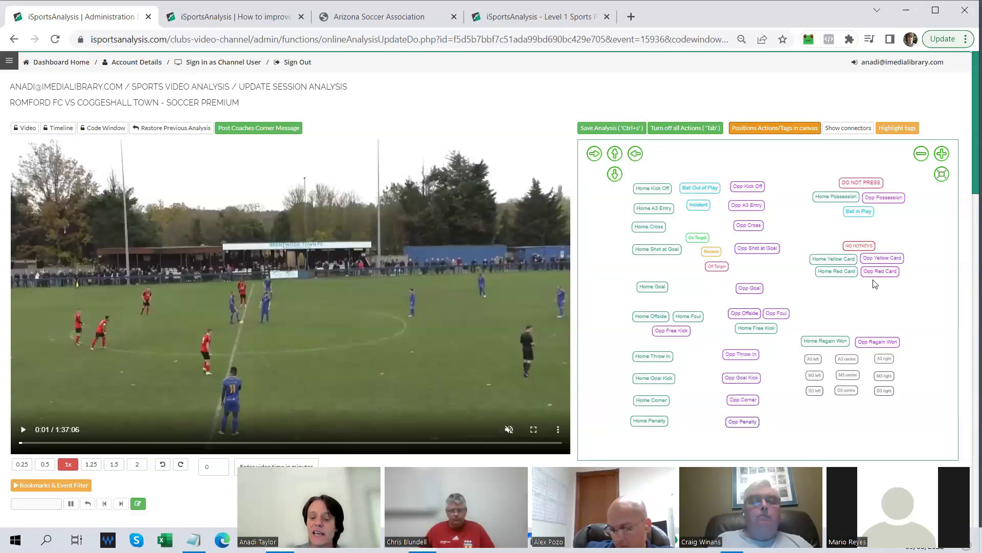
pyautogui.click(942, 154)
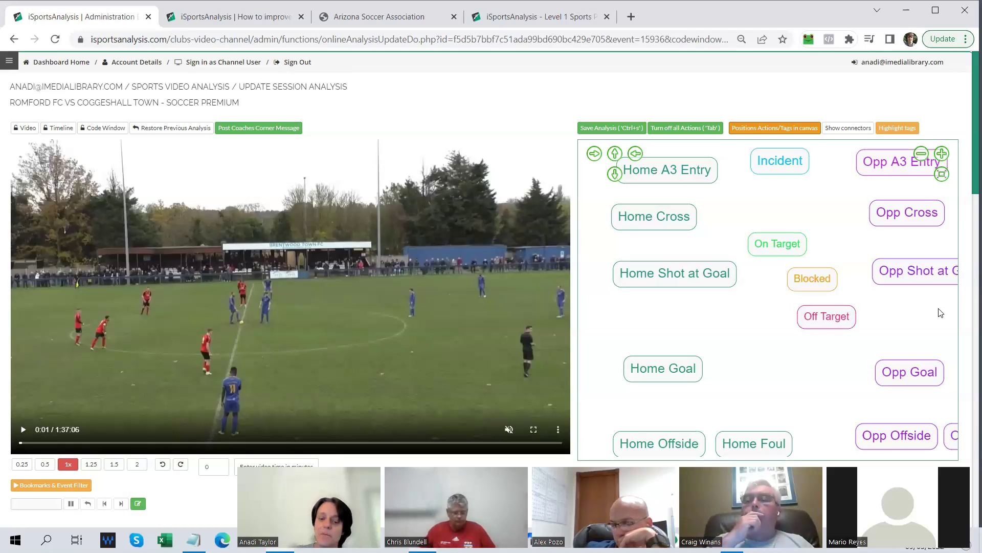
pyautogui.moveTo(933, 312); pyautogui.dragTo(752, 309)
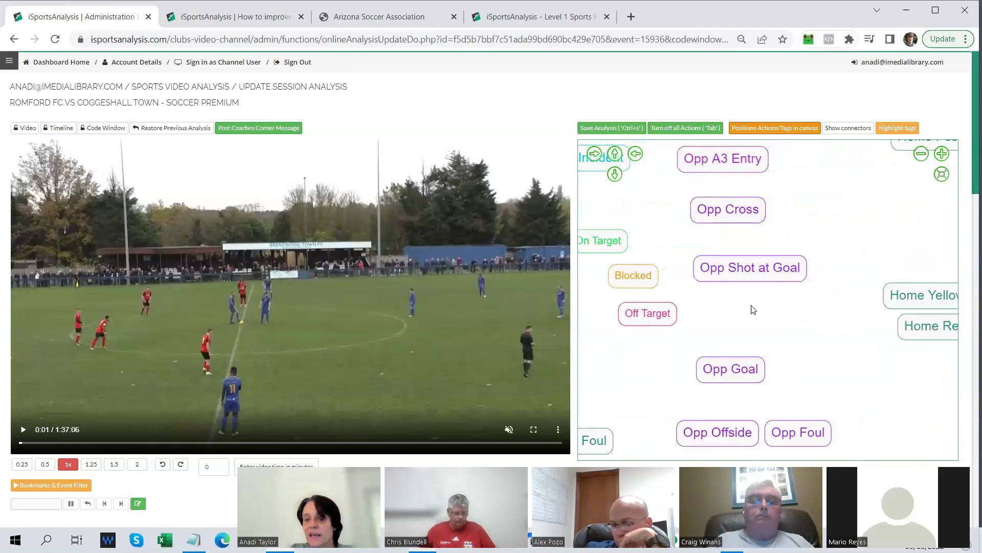
pyautogui.moveTo(862, 368); pyautogui.dragTo(649, 336)
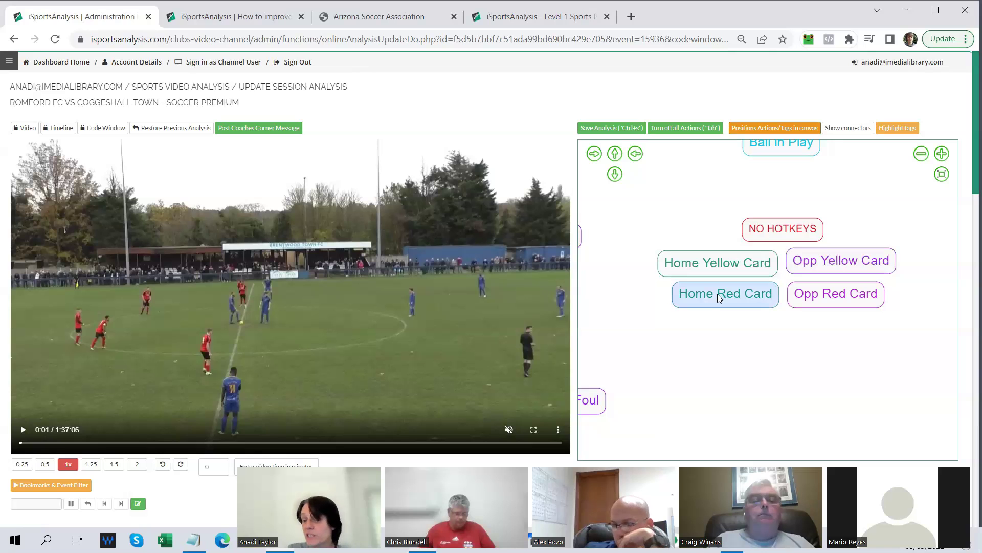
pyautogui.moveTo(770, 348); pyautogui.dragTo(754, 156)
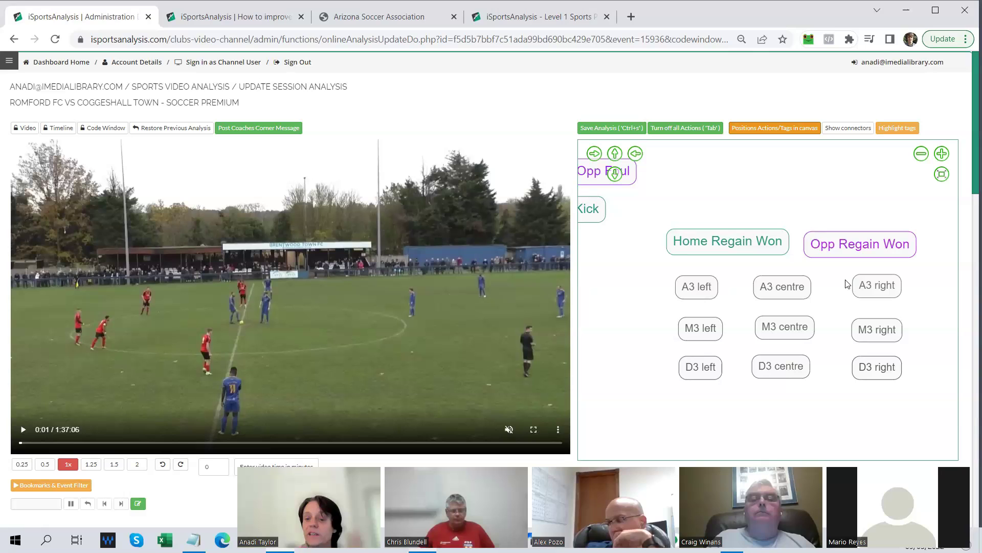
pyautogui.click(942, 175)
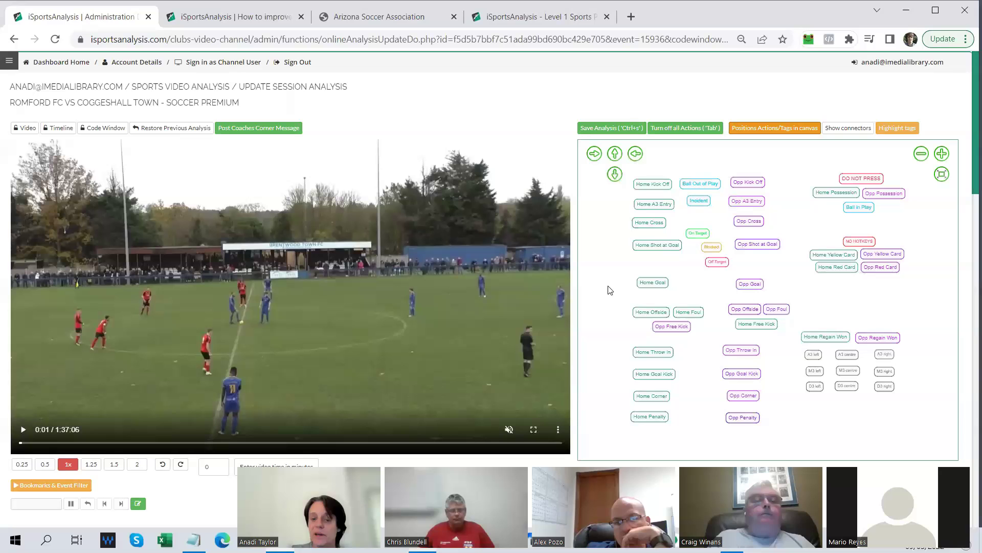
# Review the tagged-events timeline, then skip the Romford FC match video forward a few seconds.
pyautogui.scroll(-3, 608, 290)
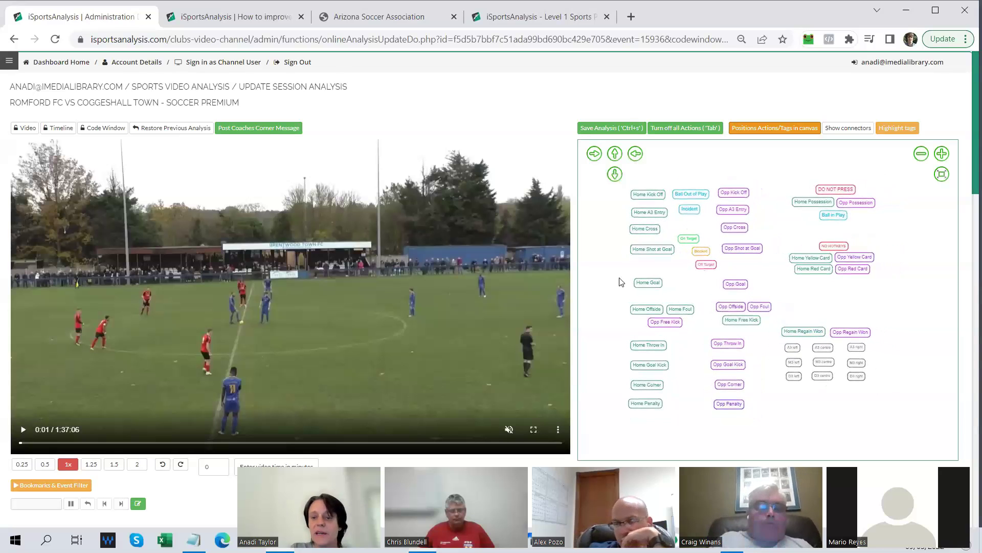
pyautogui.scroll(-5, 552, 328)
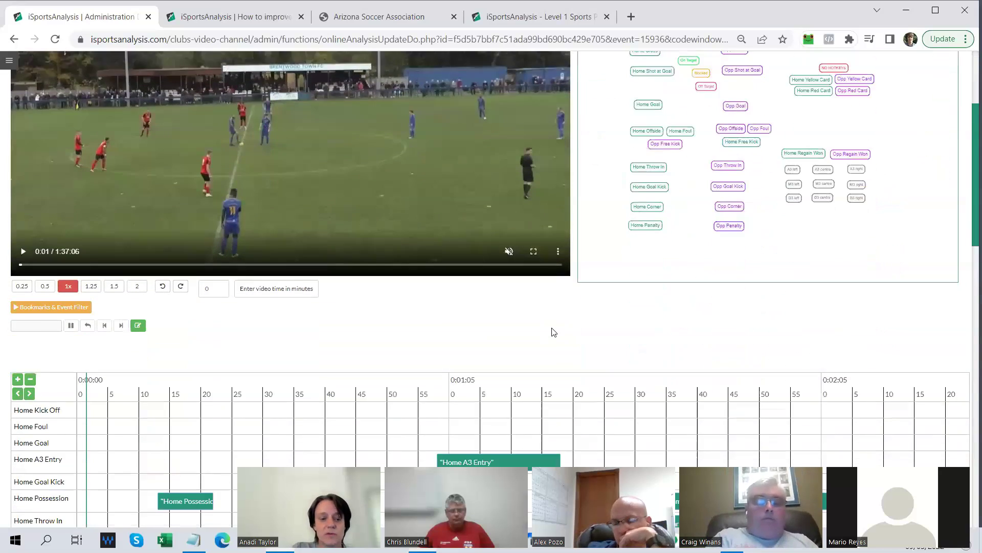
pyautogui.scroll(-4, 552, 331)
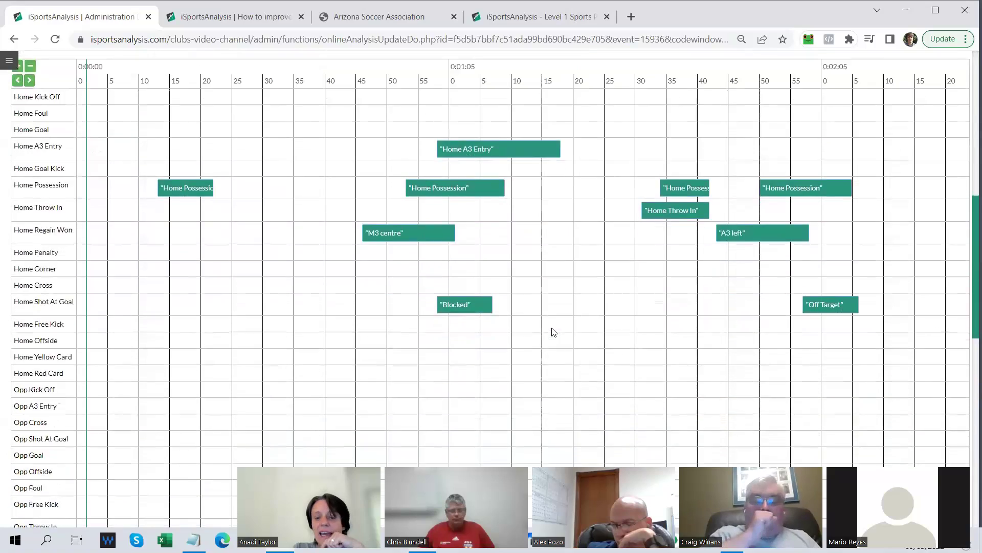
pyautogui.scroll(-10, 551, 332)
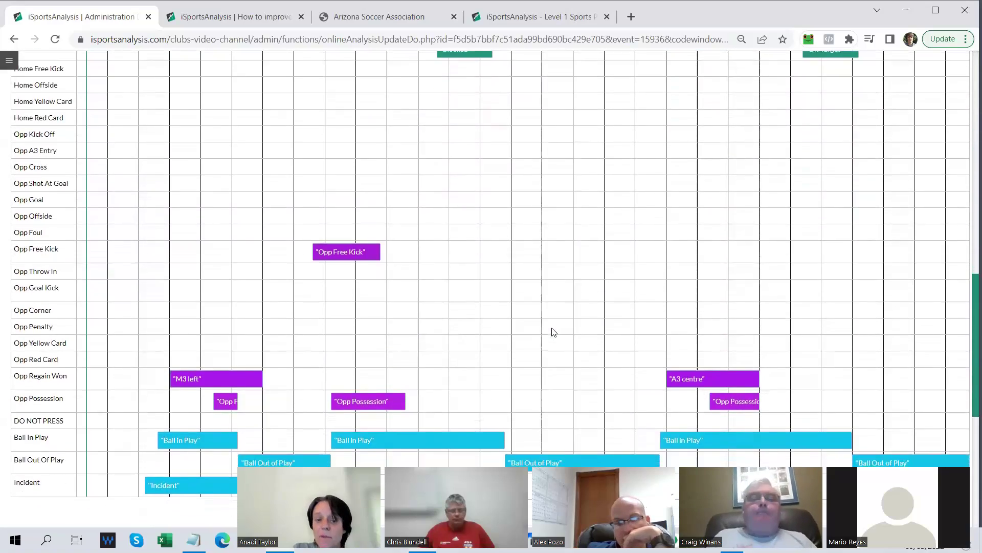
pyautogui.scroll(12, 554, 332)
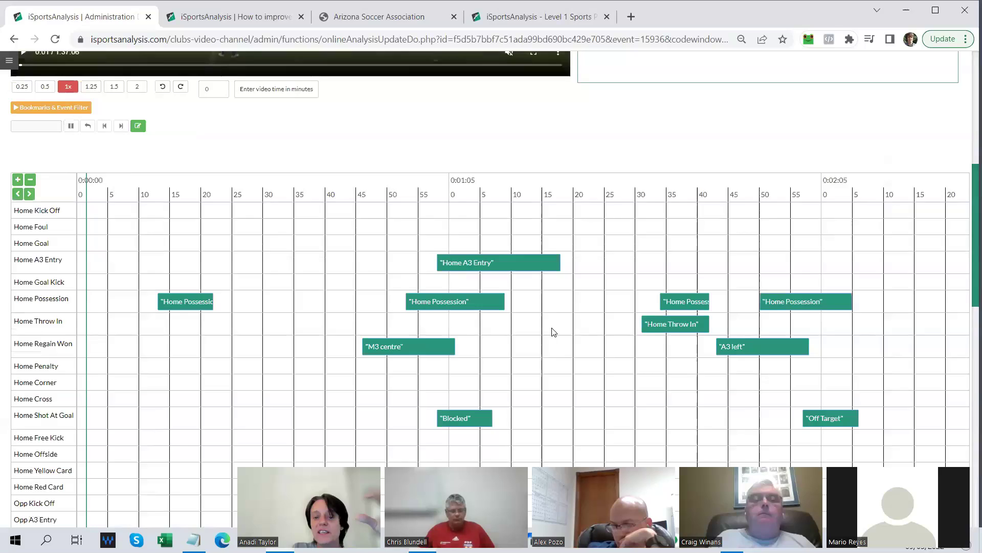
pyautogui.scroll(-1, 554, 332)
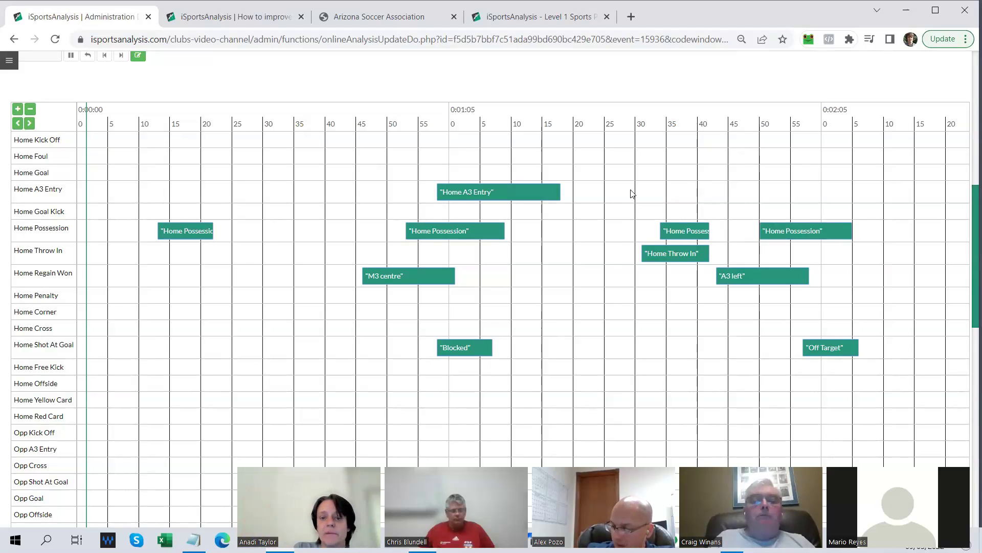
pyautogui.scroll(4, 633, 194)
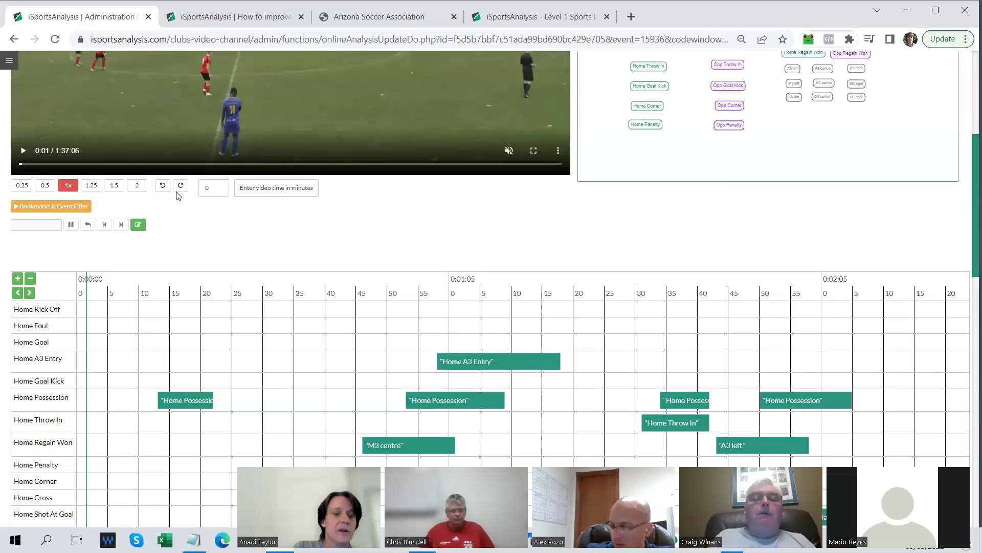
pyautogui.click(182, 186)
pyautogui.scroll(4, 389, 234)
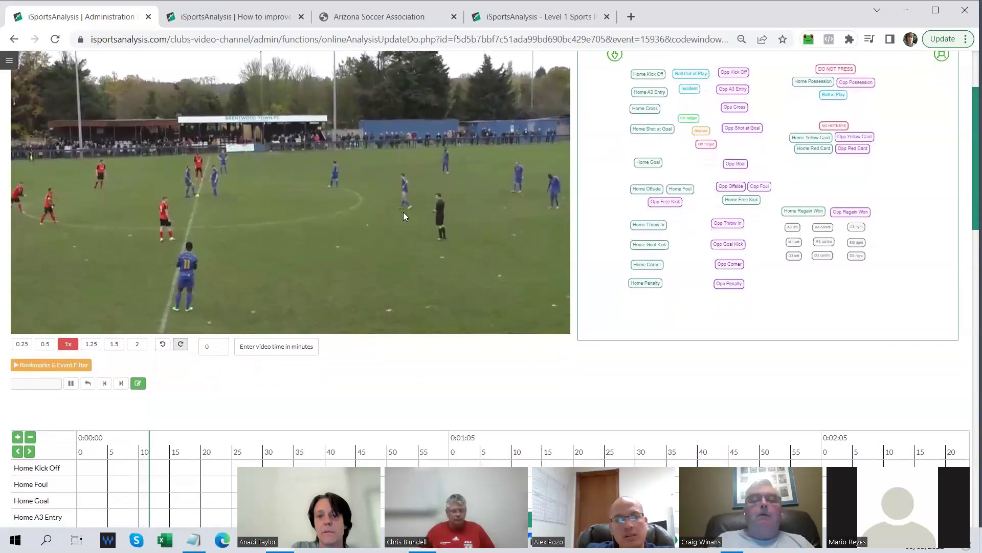
# Tag a Home Kick Off event, pause the video at 0:28, and return to the page top.
pyautogui.click(648, 78)
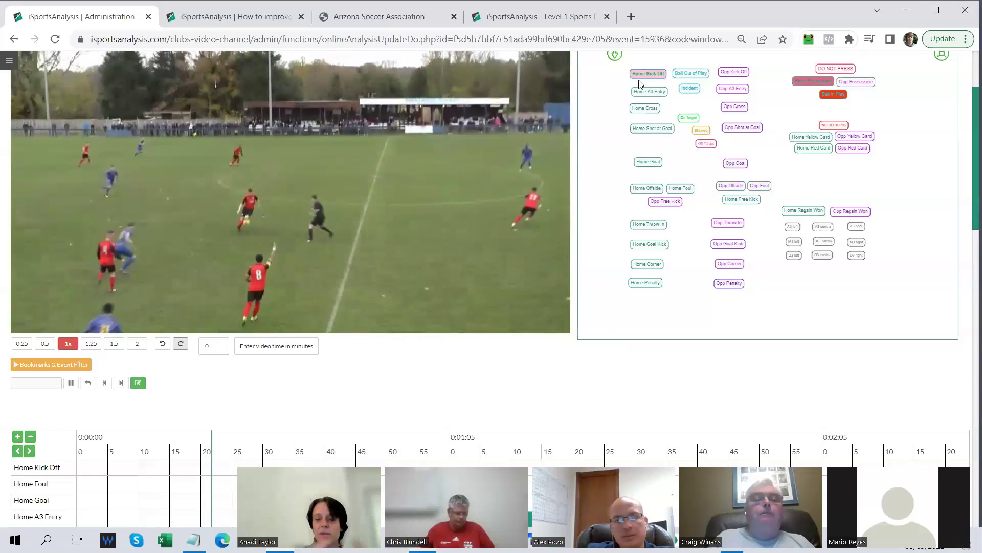
pyautogui.click(639, 82)
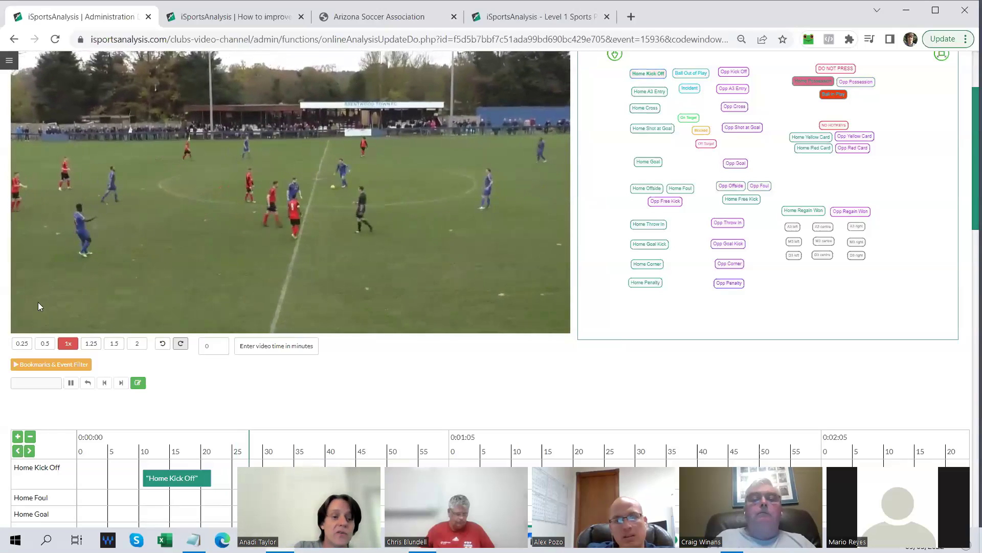
pyautogui.click(23, 309)
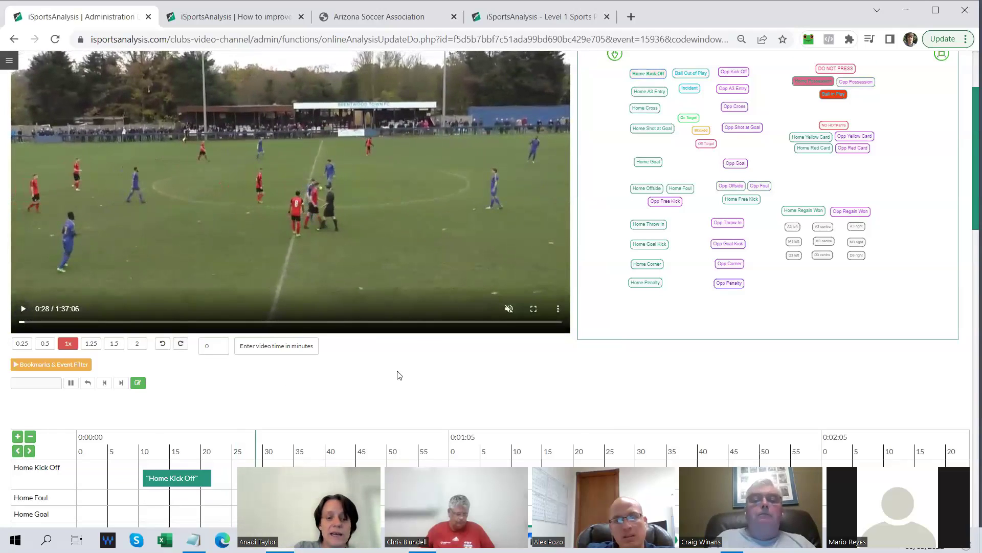
pyautogui.scroll(-1, 400, 375)
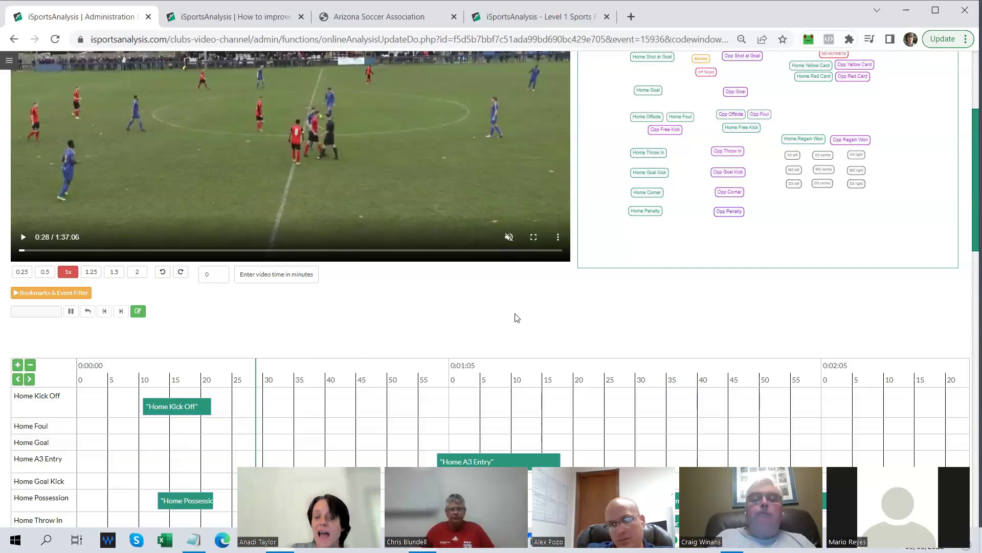
pyautogui.scroll(3, 515, 315)
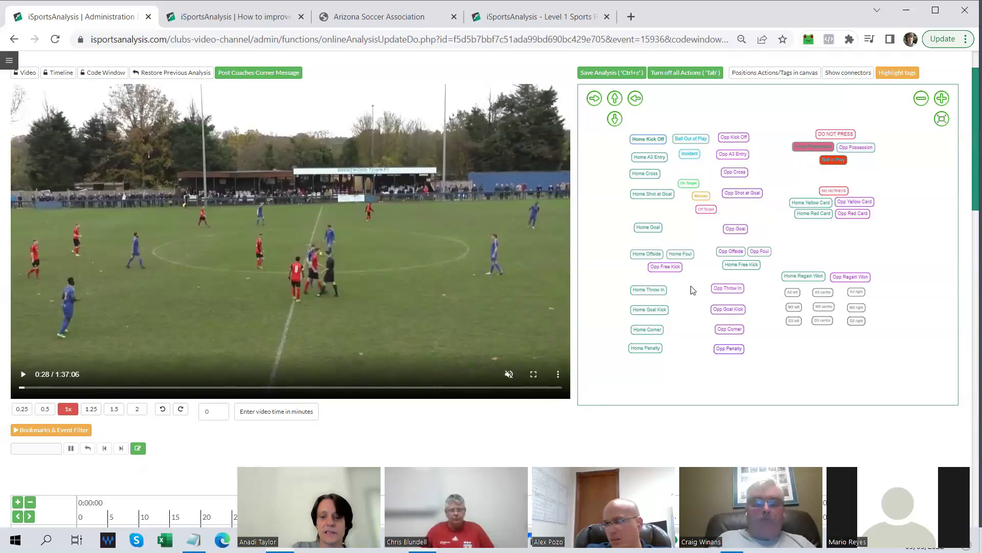
pyautogui.scroll(1, 607, 220)
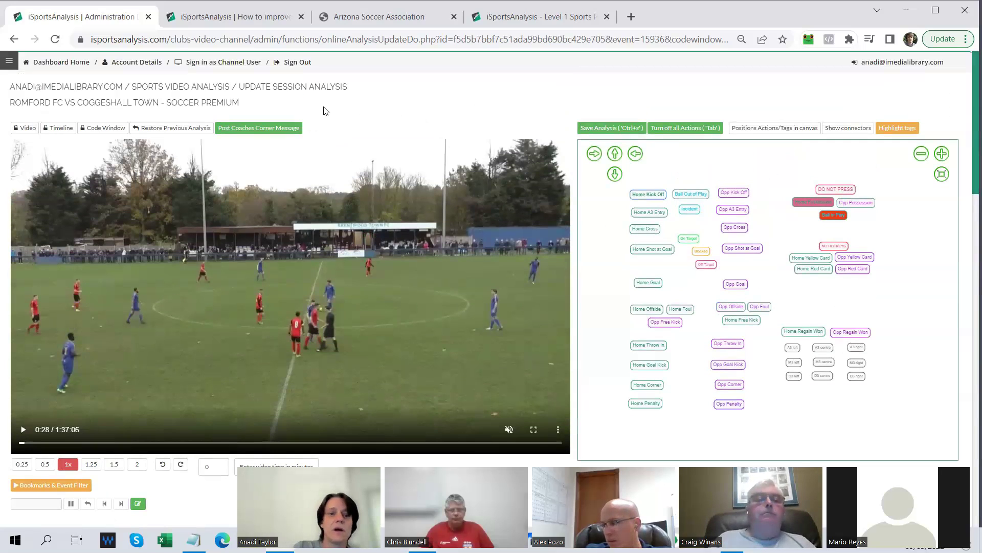
# Sign out, then sign in to the team channel with the saved user credentials.
pyautogui.click(302, 63)
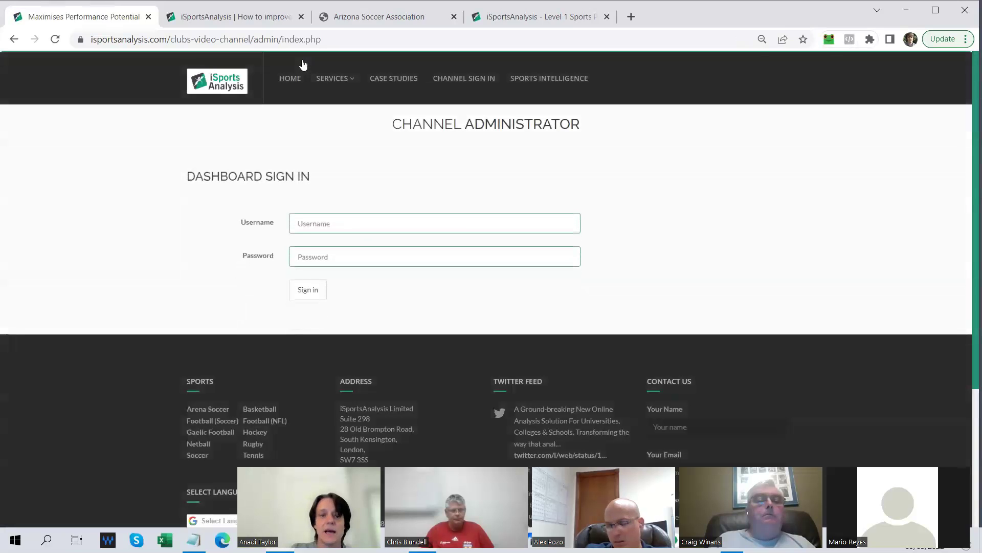
pyautogui.click(457, 83)
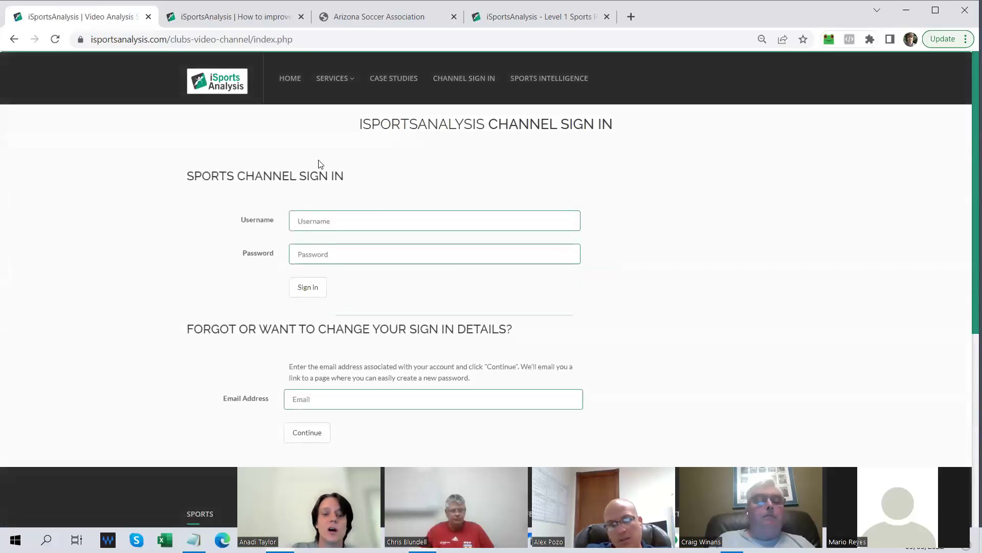
pyautogui.click(328, 215)
pyautogui.click(369, 247)
pyautogui.click(370, 250)
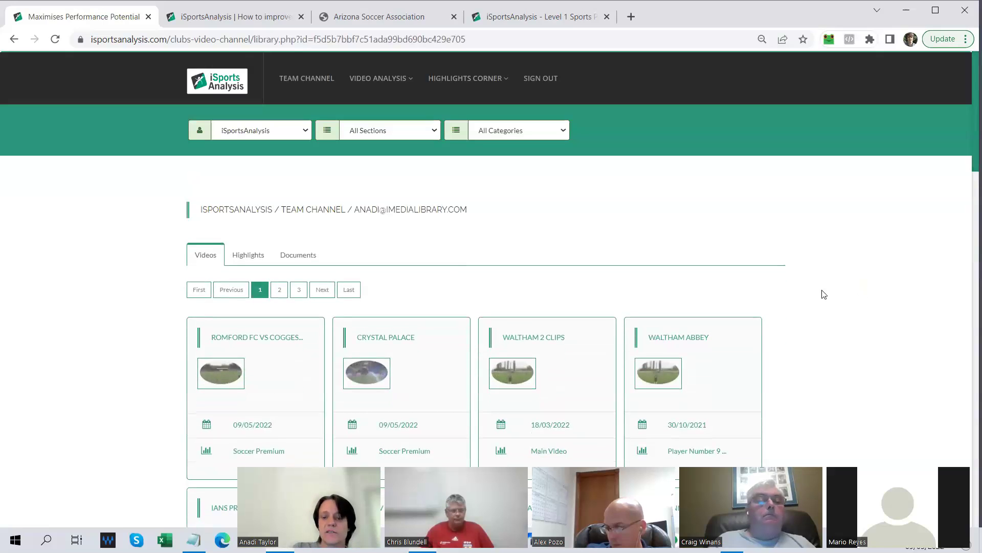
pyautogui.scroll(-3, 869, 310)
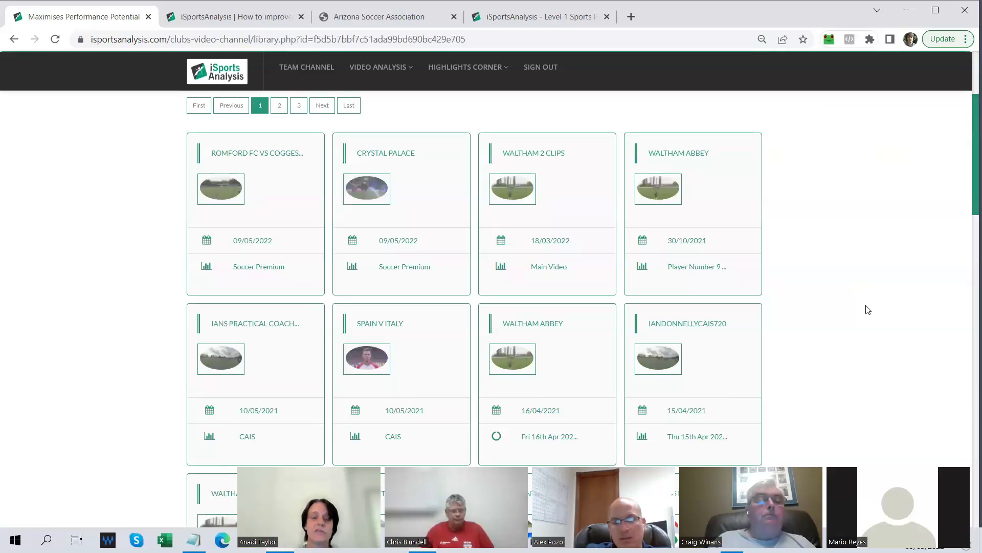
pyautogui.scroll(-4, 868, 310)
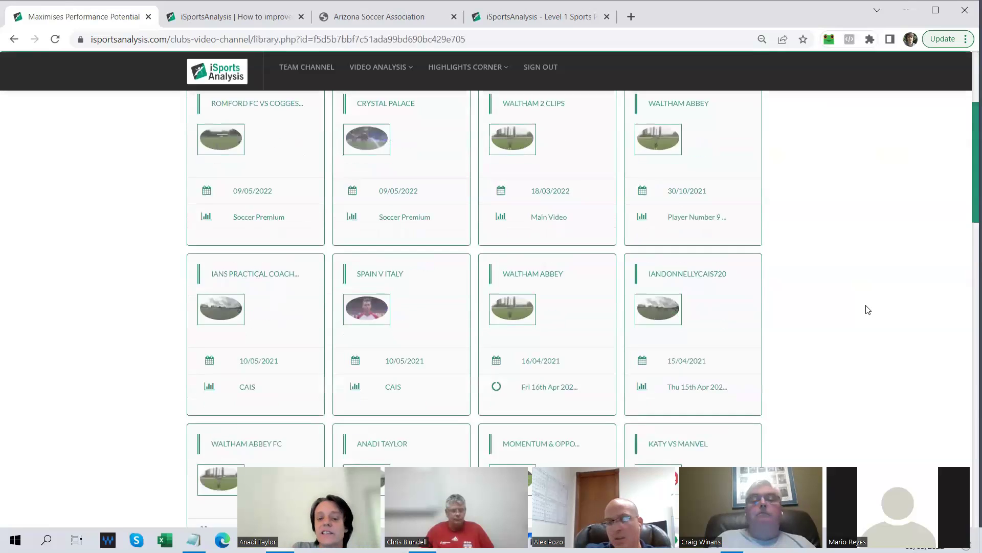
pyautogui.scroll(4, 869, 310)
pyautogui.scroll(1, 868, 310)
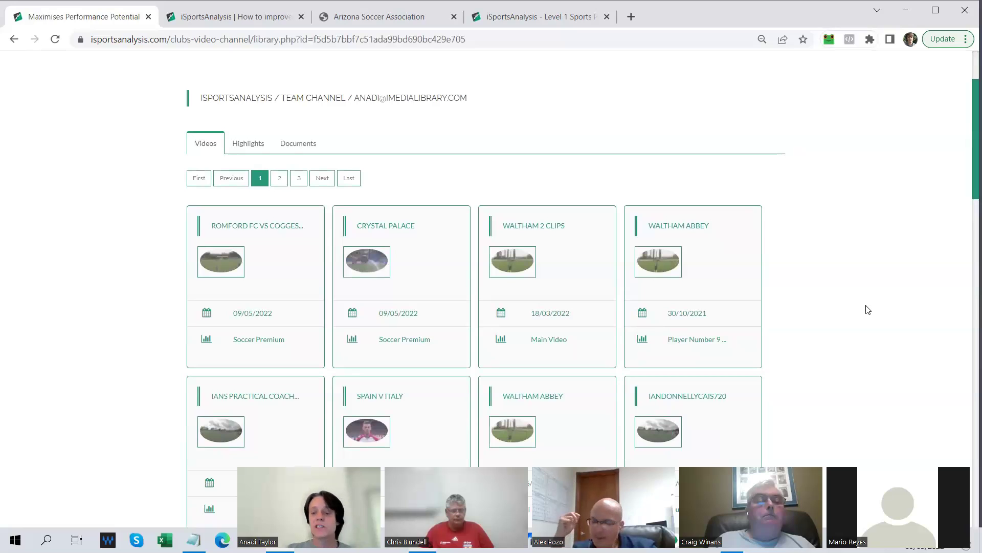
# Open the Crystal Palace video and scroll to its stats: Home 1, Opp 4, 53% possession.
pyautogui.click(366, 265)
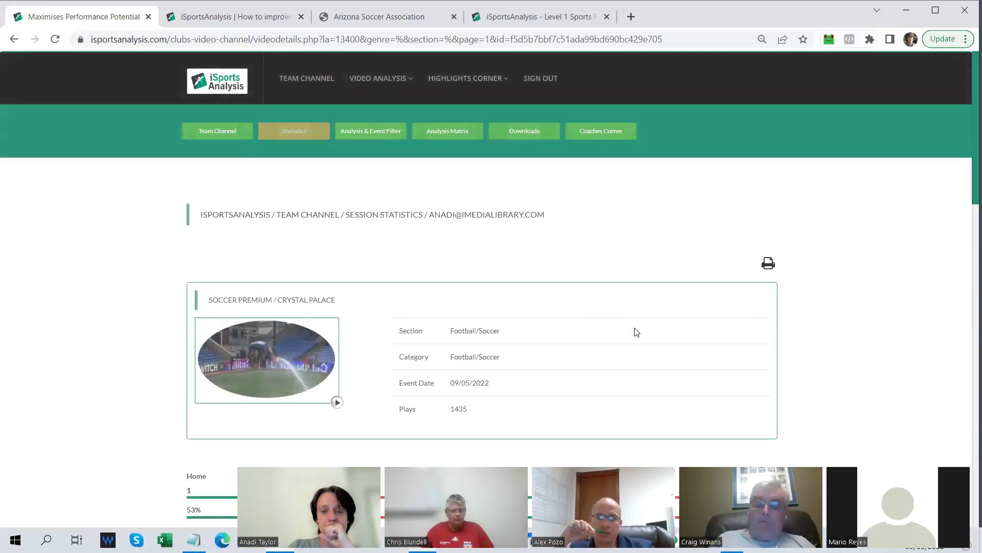
pyautogui.scroll(-6, 636, 332)
pyautogui.scroll(-1, 636, 332)
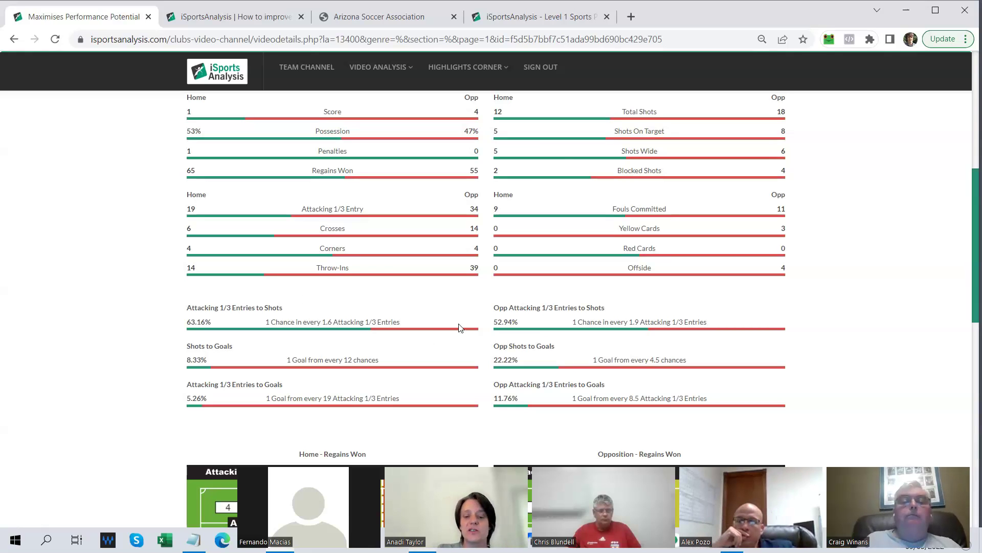
pyautogui.scroll(-1, 838, 417)
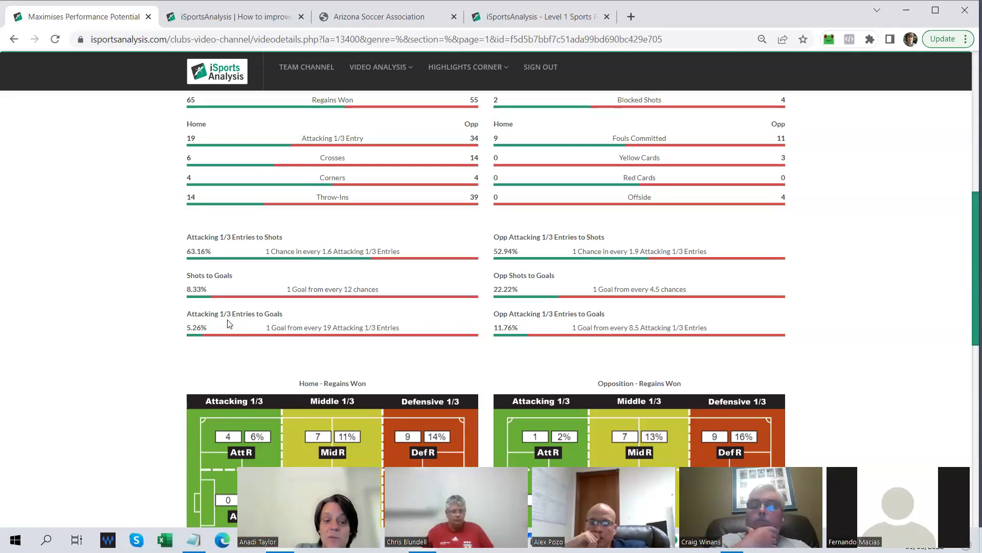
pyautogui.scroll(1, 723, 219)
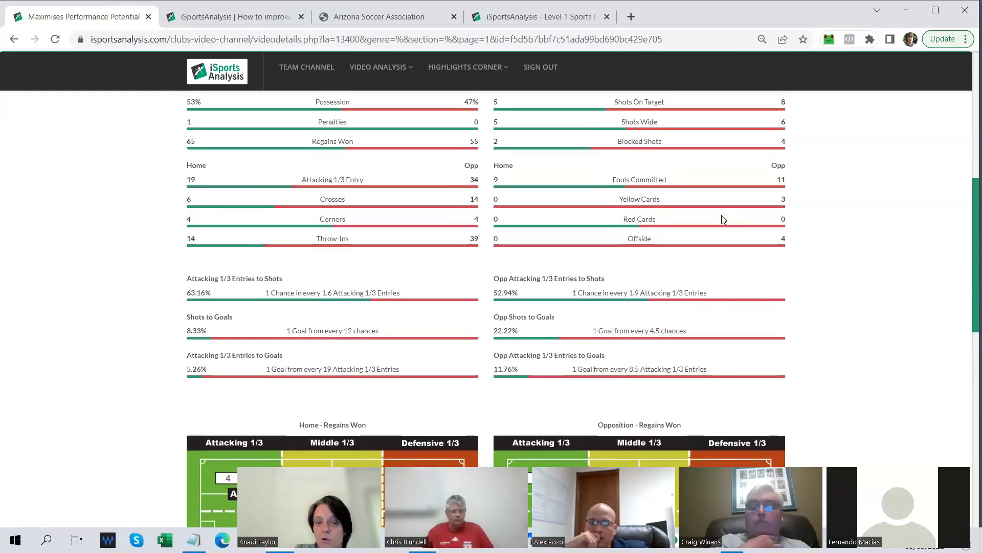
pyautogui.scroll(1, 723, 219)
pyautogui.scroll(-1, 724, 219)
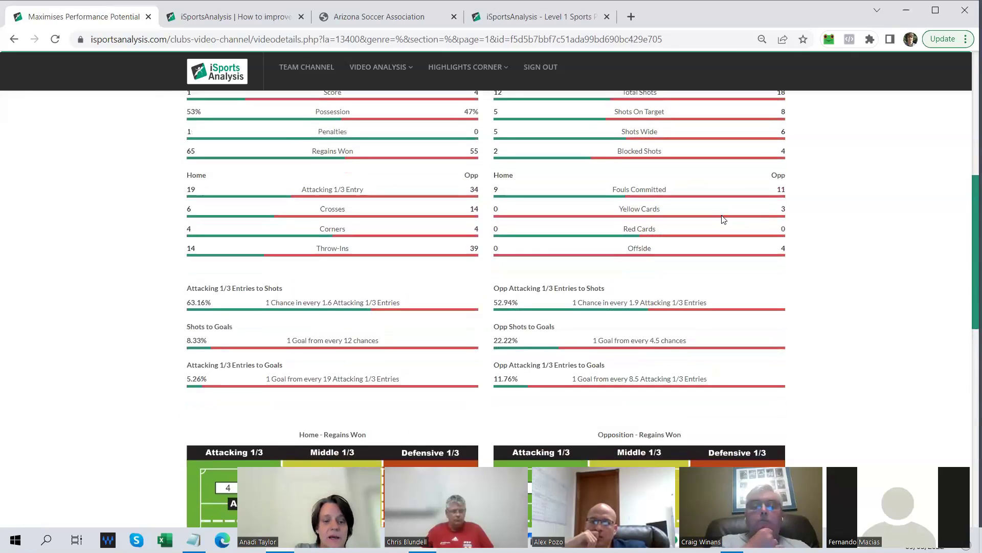
pyautogui.scroll(1, 724, 219)
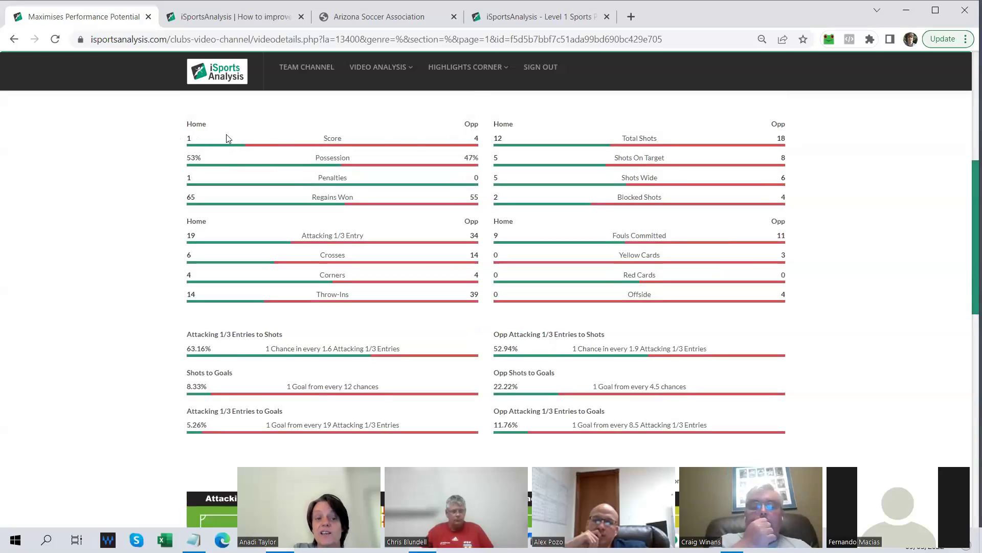
pyautogui.scroll(-2, 863, 264)
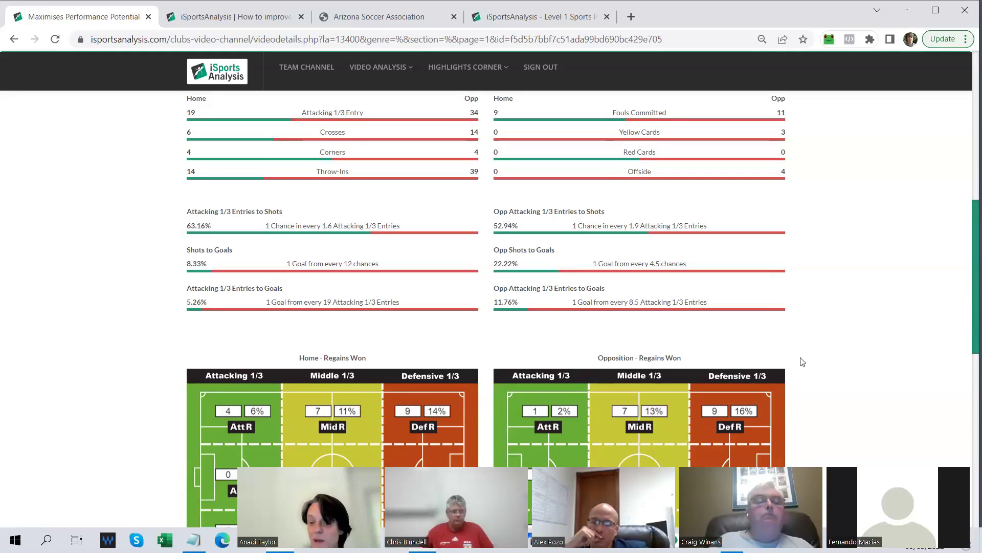
pyautogui.scroll(2, 832, 284)
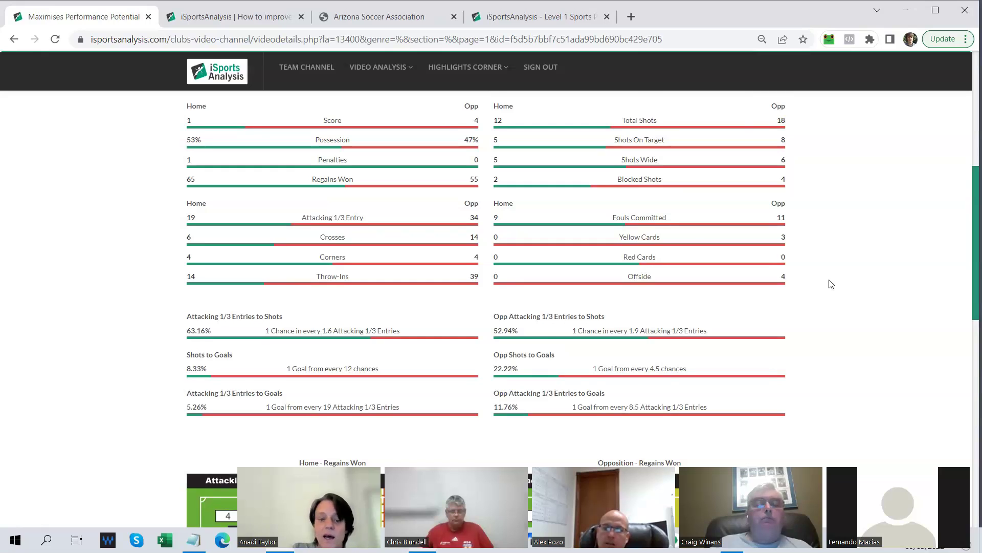
pyautogui.scroll(-3, 831, 284)
pyautogui.scroll(-1, 831, 284)
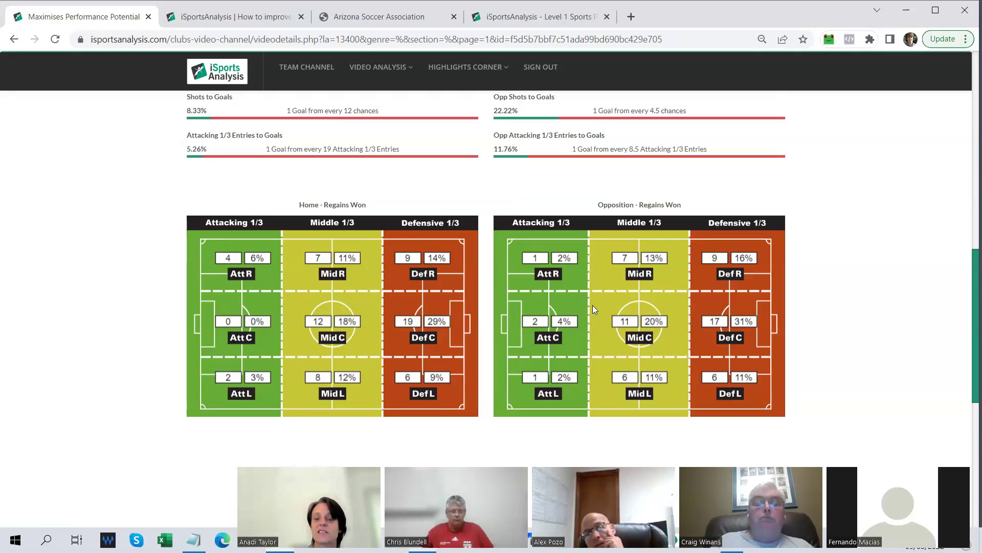
pyautogui.scroll(1, 844, 195)
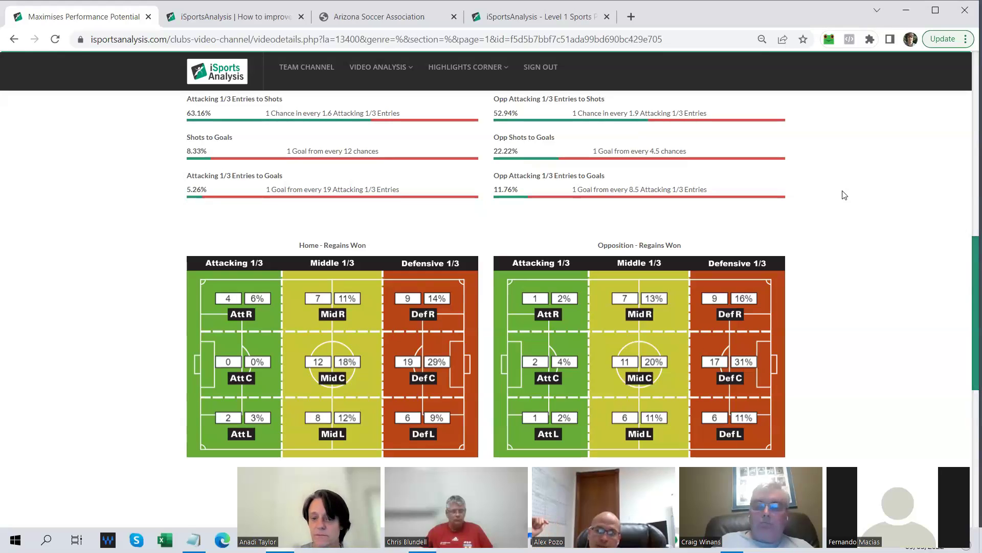
# Open the Opp Score '4' goal clips in a player window, starting at clip 1 of 4.
pyautogui.scroll(5, 844, 195)
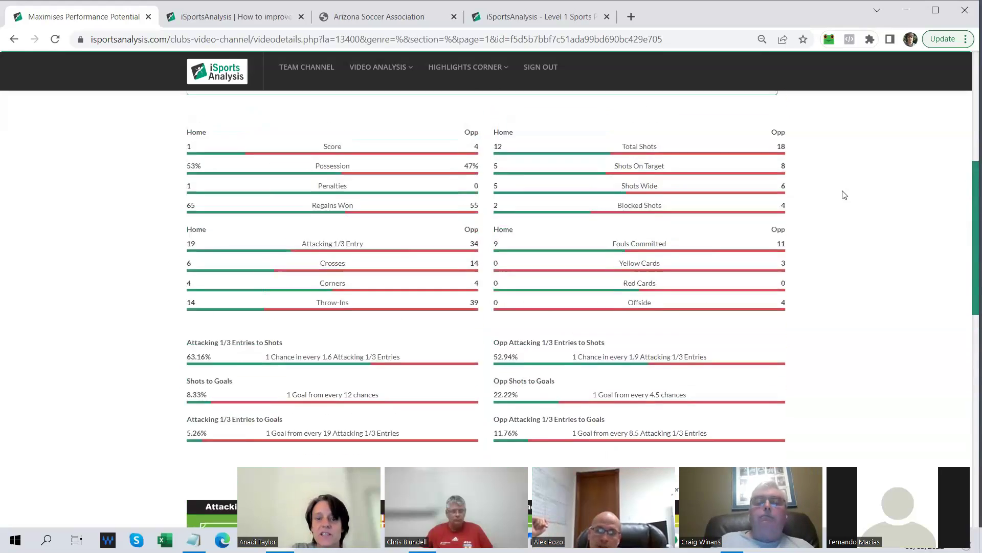
pyautogui.scroll(-1, 845, 195)
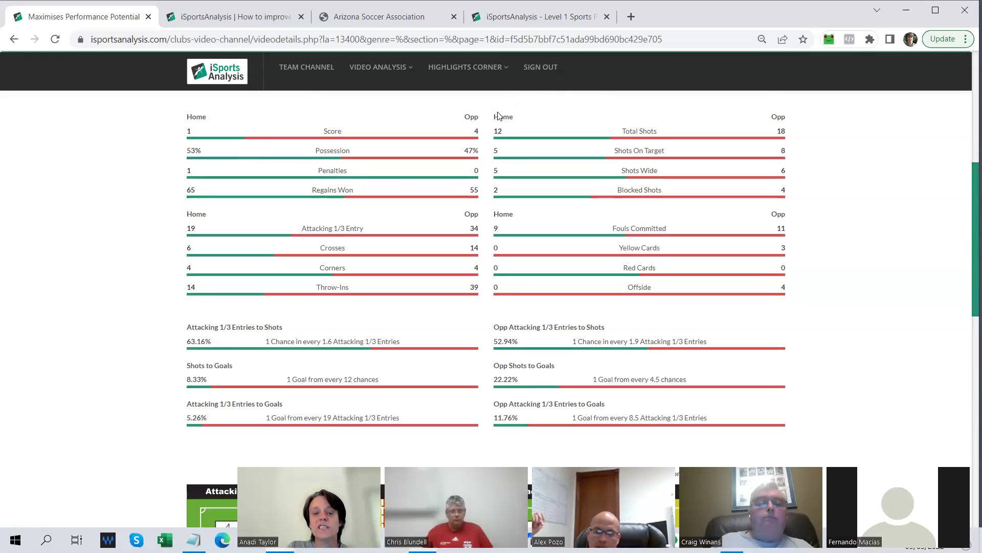
pyautogui.click(477, 135)
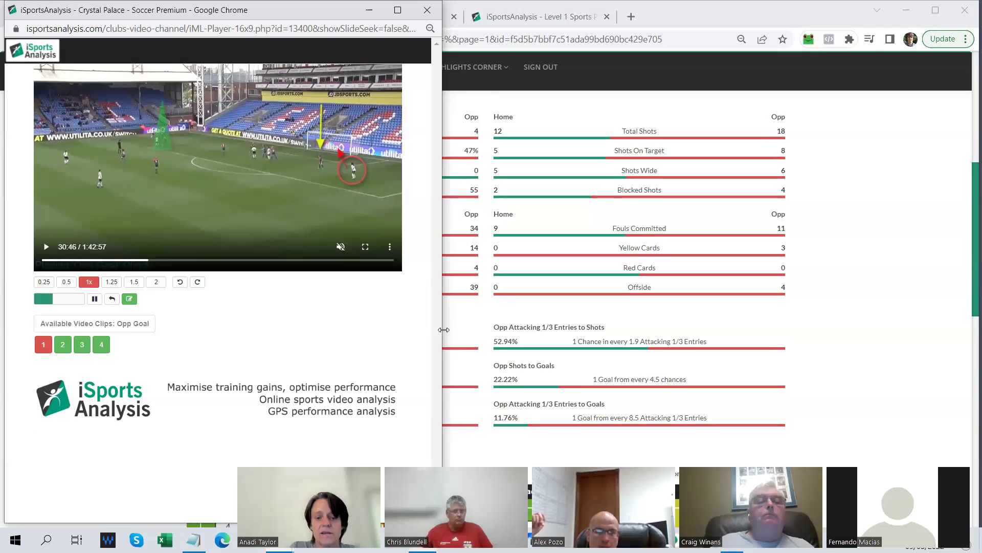
# Widen the goal-clip player window, then play and pause the Opp Goal clip.
pyautogui.moveTo(444, 330); pyautogui.dragTo(802, 333)
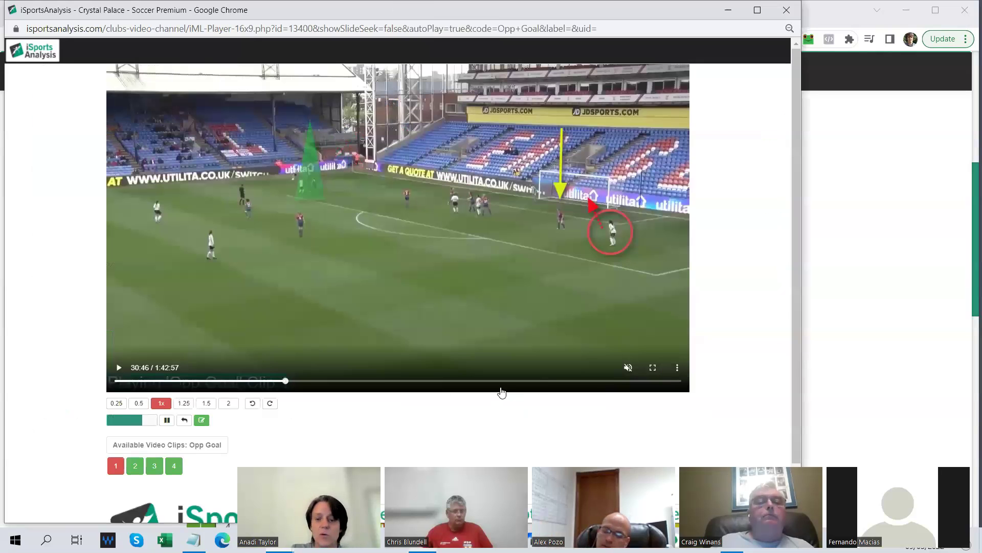
pyautogui.click(165, 424)
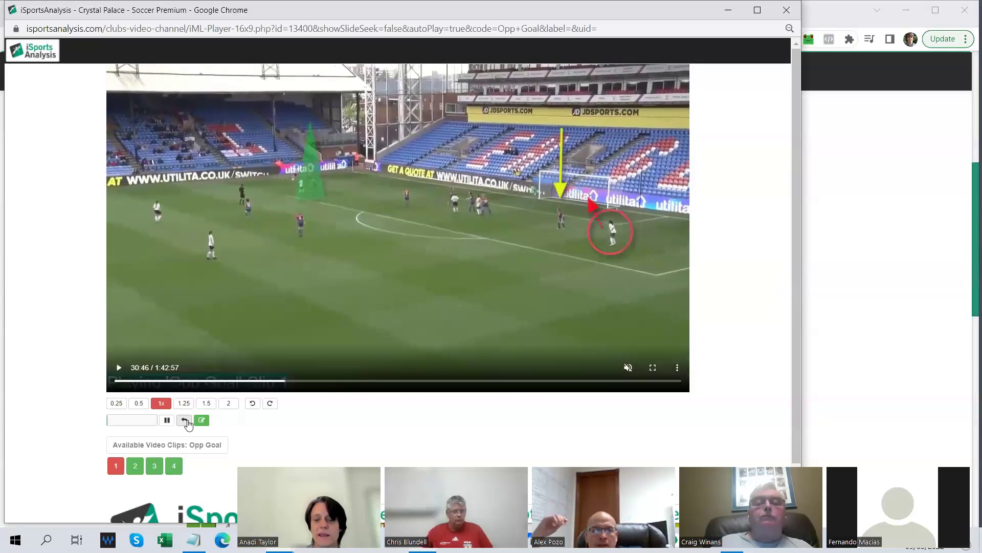
pyautogui.click(168, 421)
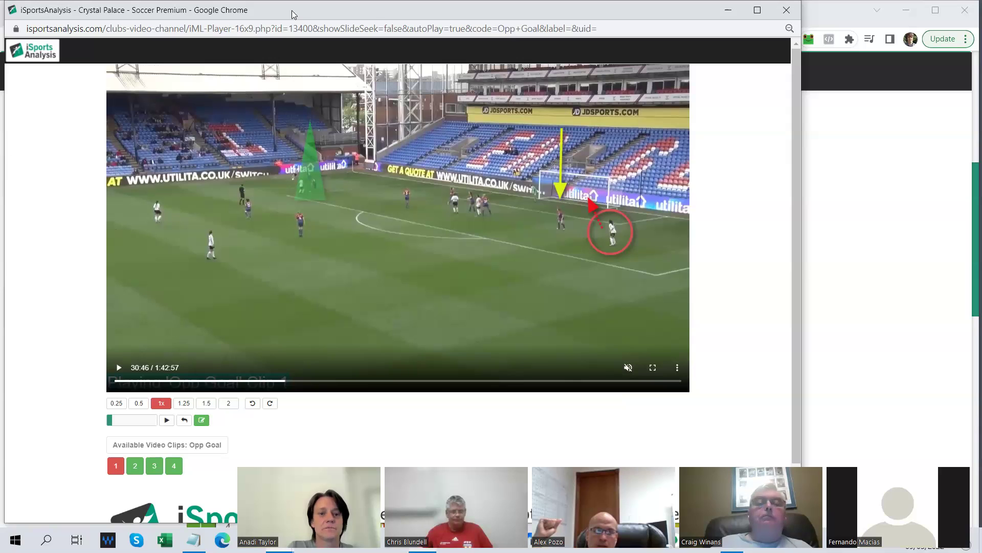
# Close the goal-clip player window and go to the session's Coaches Corner page.
pyautogui.moveTo(297, 15); pyautogui.dragTo(302, 77)
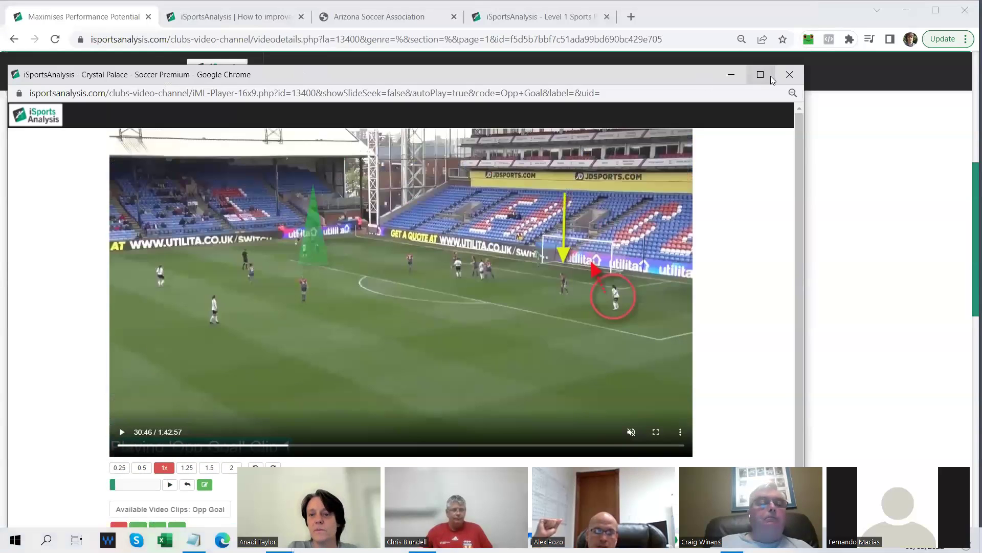
pyautogui.click(788, 74)
pyautogui.scroll(6, 820, 176)
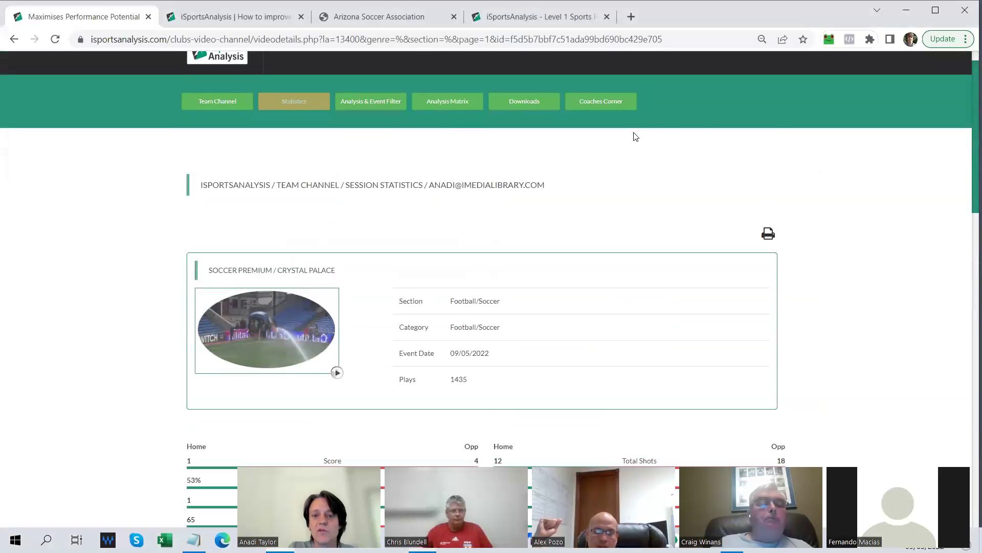
pyautogui.click(607, 104)
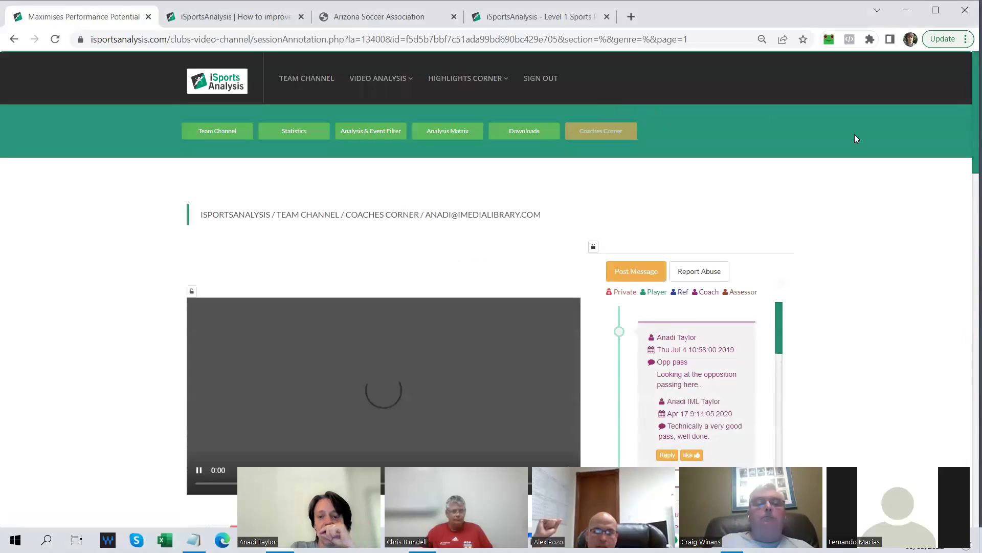
# Pause and mute the Coaches Corner video at 0:03, then scroll down the comment thread.
pyautogui.scroll(-3, 911, 160)
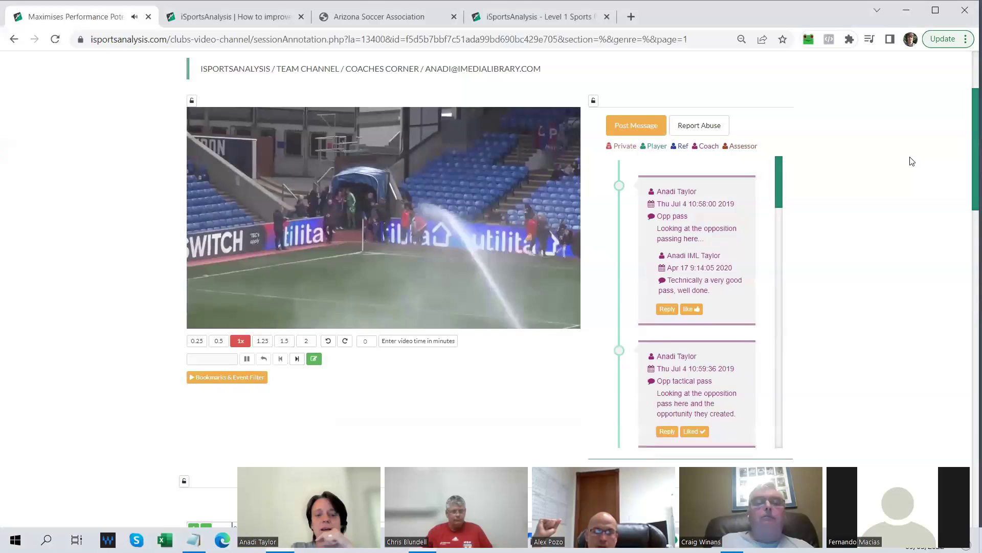
pyautogui.click(200, 306)
pyautogui.click(519, 304)
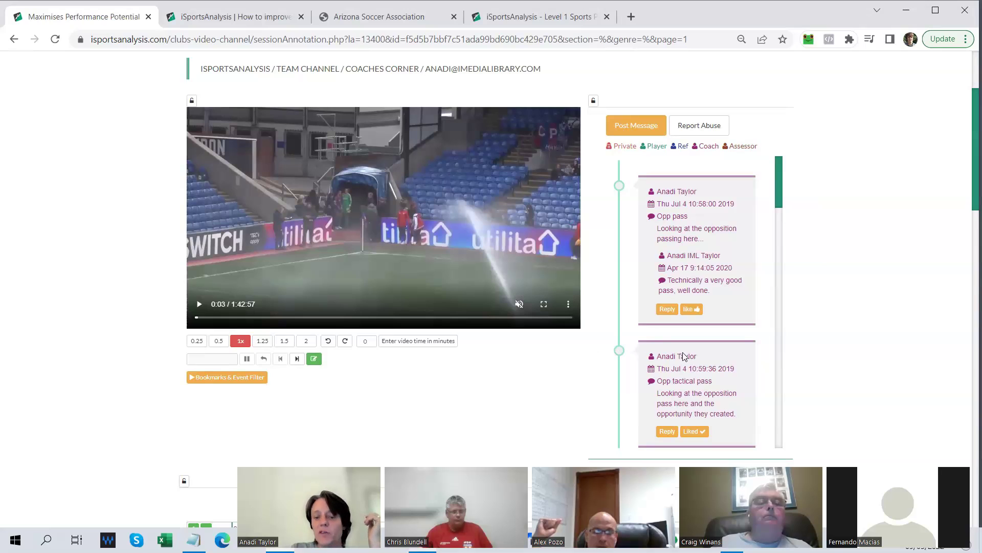
pyautogui.scroll(-4, 684, 356)
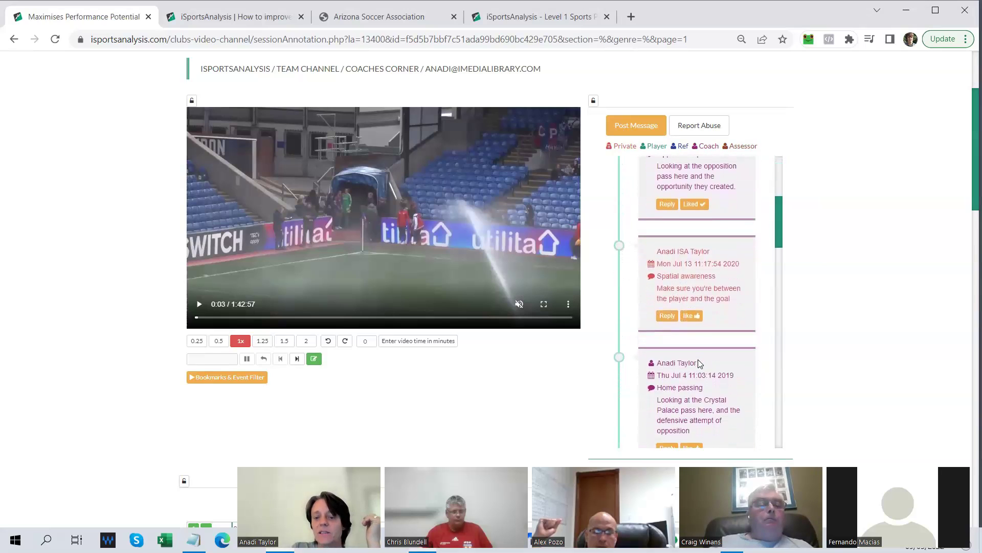
pyautogui.scroll(-1, 699, 363)
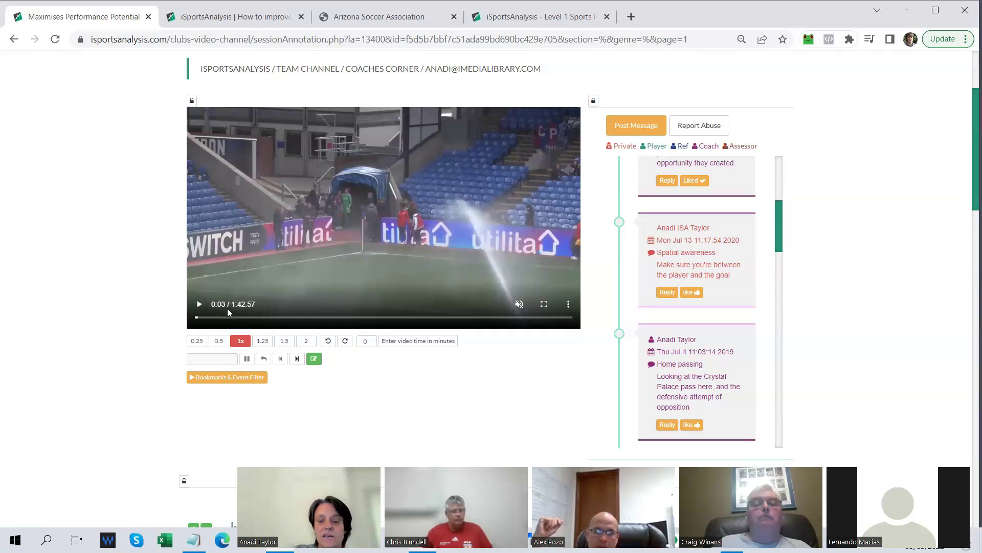
# Jump the video to the 'Home passing' comment's moment, then pause it at 9:18.
pyautogui.click(740, 408)
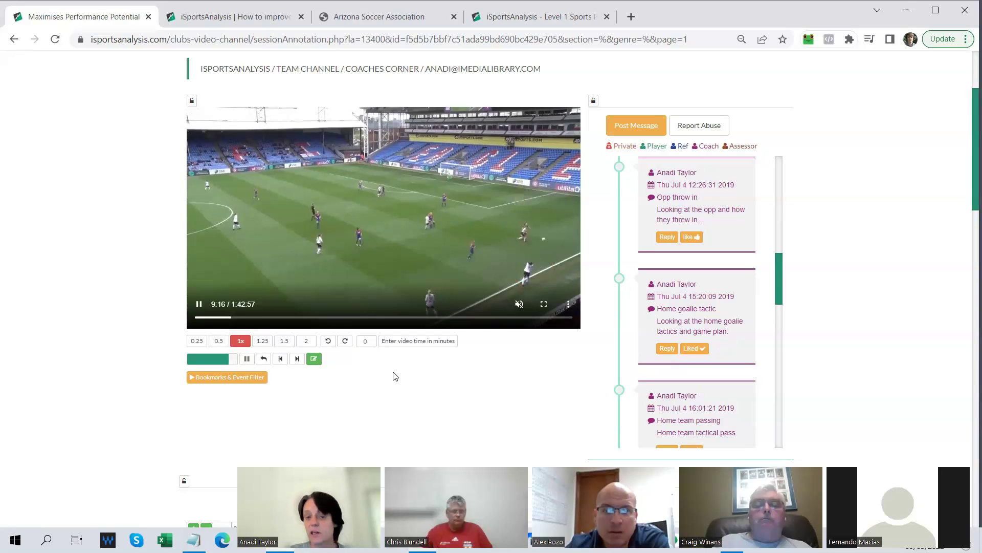
pyautogui.click(199, 305)
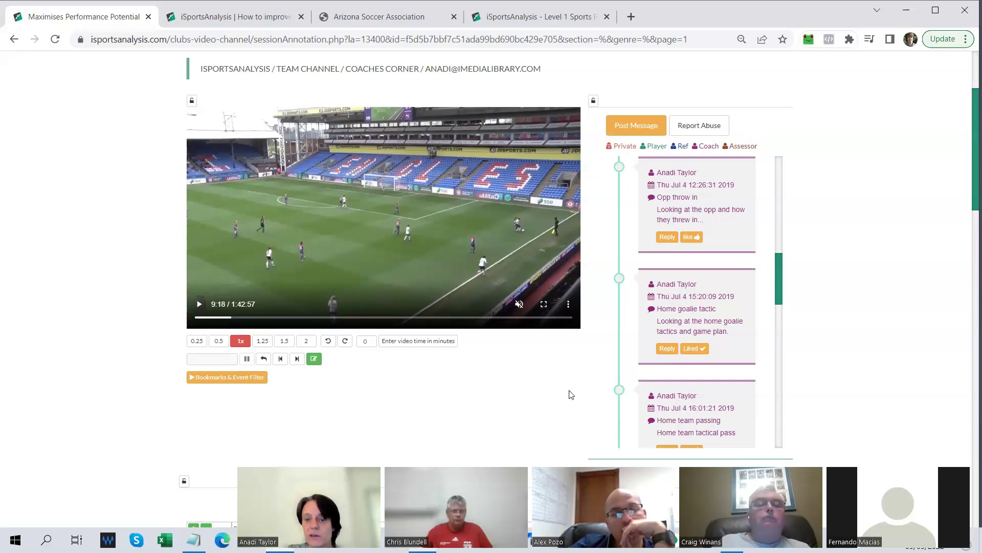
pyautogui.scroll(3, 728, 305)
pyautogui.scroll(5, 731, 309)
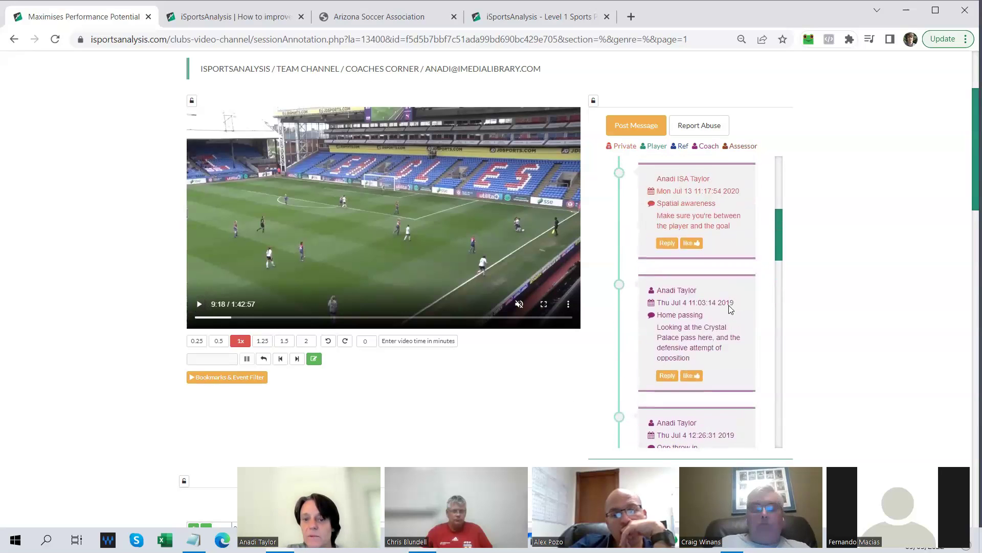
pyautogui.click(701, 215)
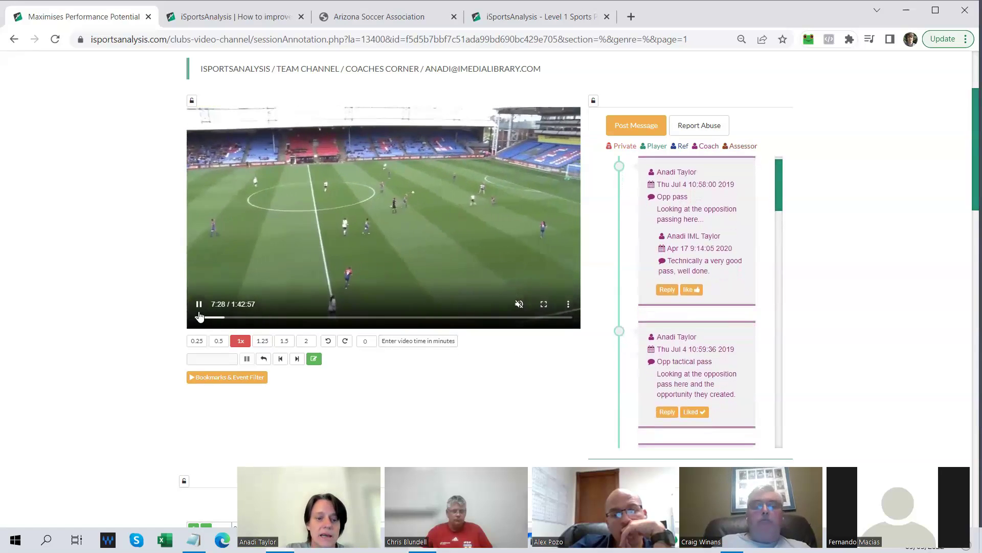
pyautogui.click(248, 312)
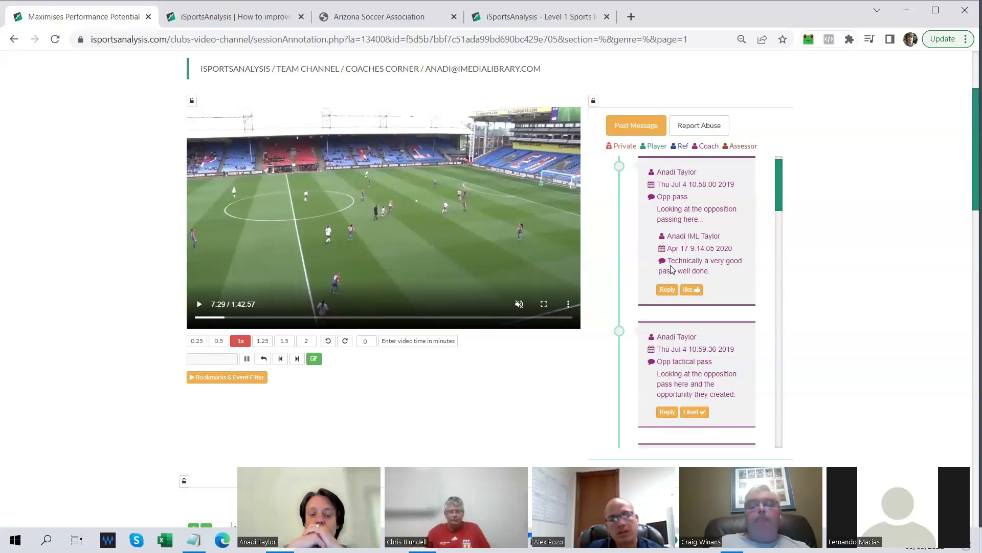
pyautogui.scroll(-9, 132, 290)
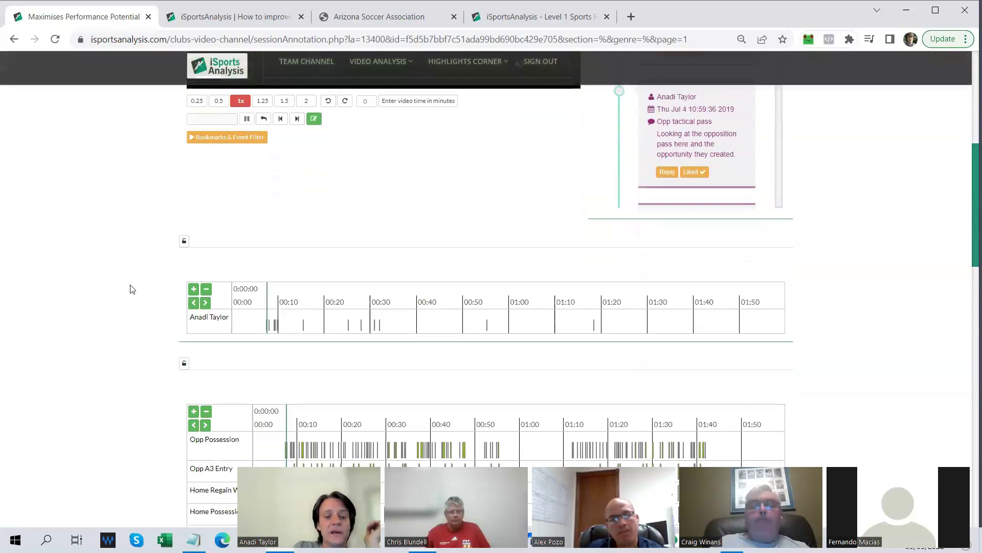
pyautogui.scroll(-1, 132, 289)
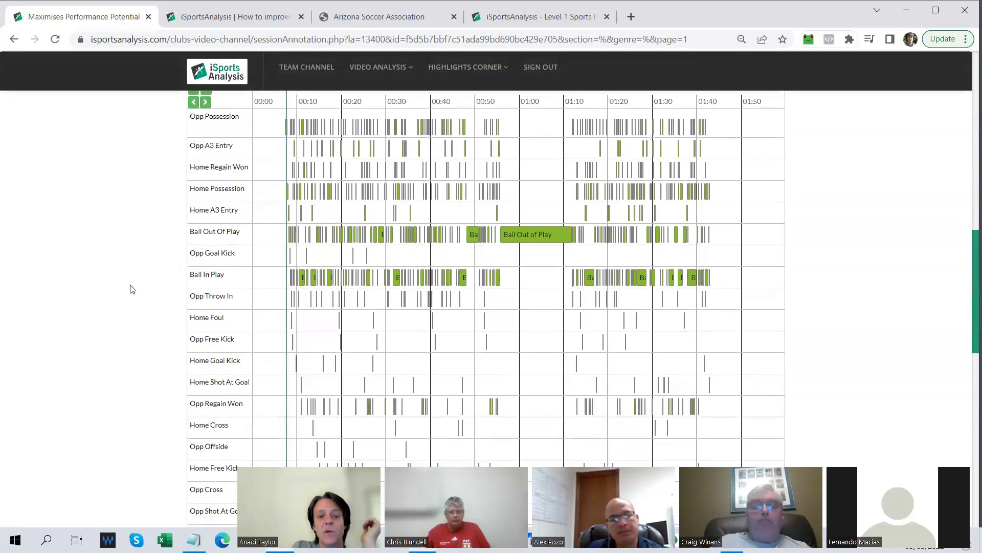
pyautogui.scroll(1, 132, 289)
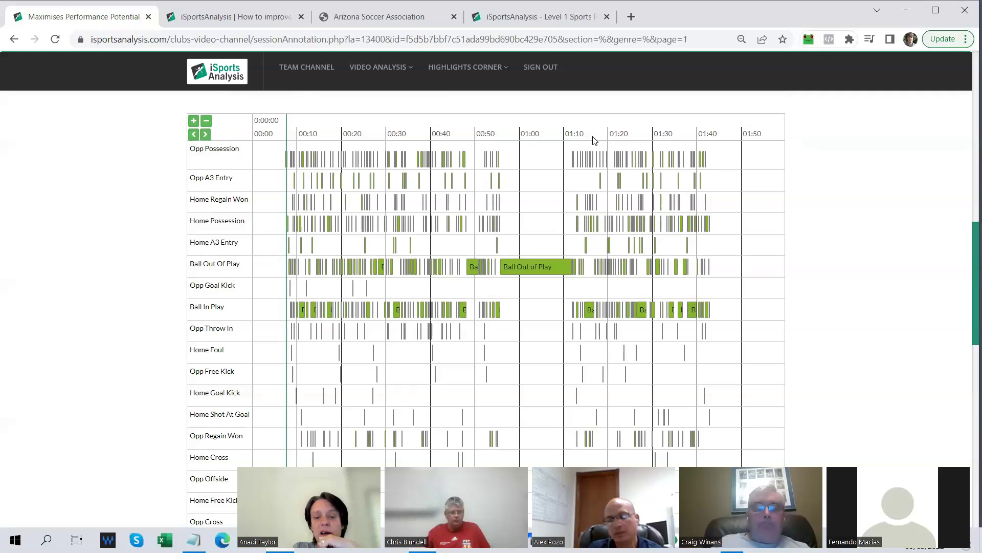
pyautogui.scroll(-8, 753, 321)
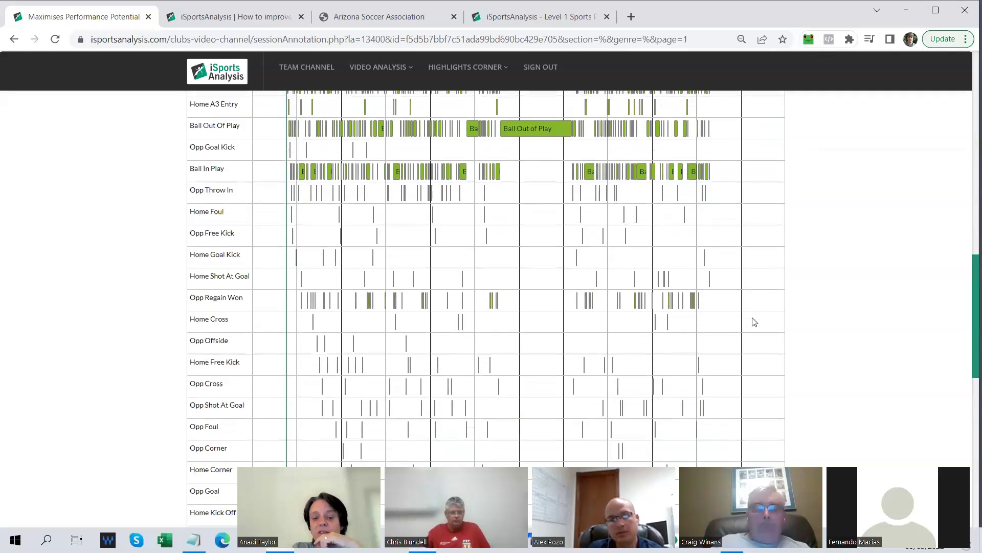
pyautogui.scroll(10, 753, 322)
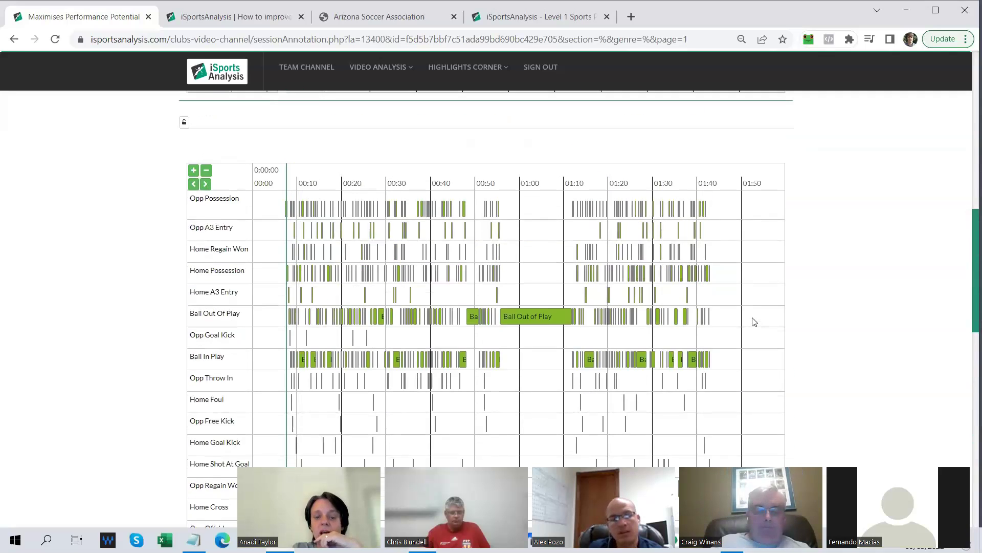
pyautogui.scroll(-1, 754, 321)
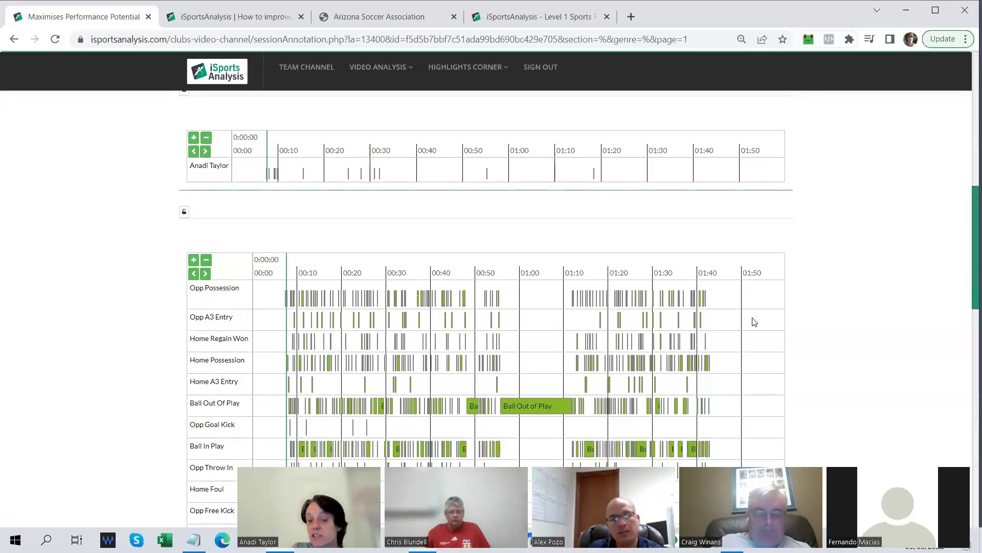
pyautogui.scroll(1, 753, 322)
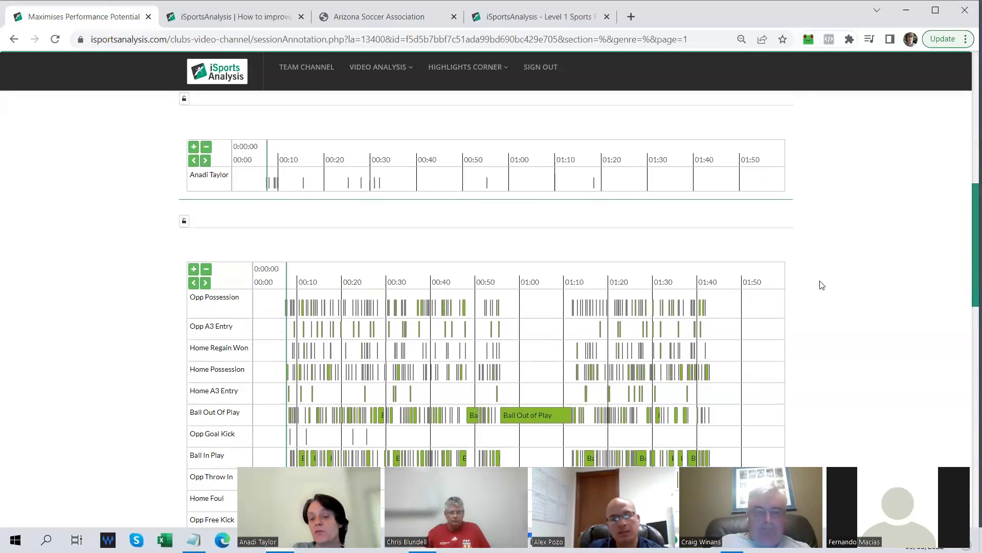
pyautogui.scroll(7, 829, 280)
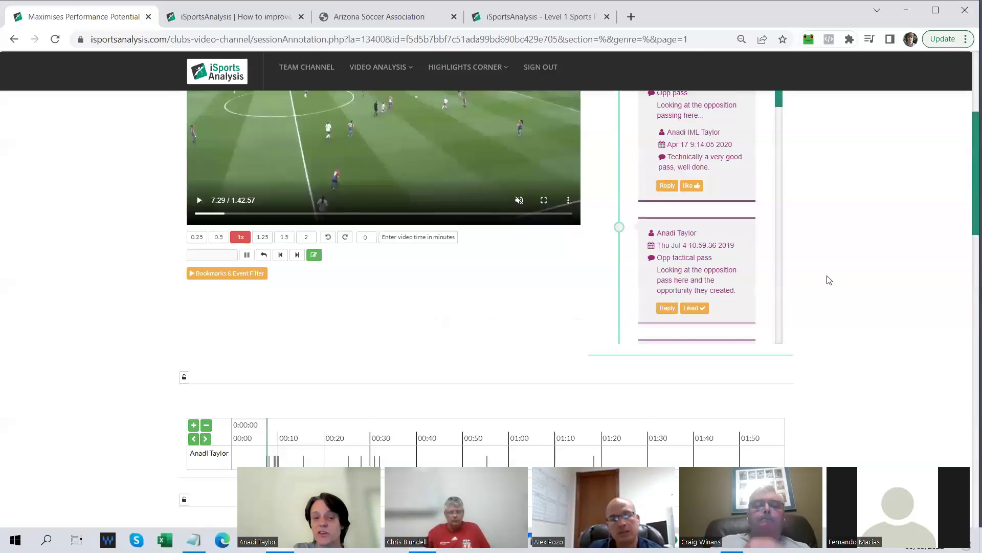
pyautogui.scroll(1, 829, 280)
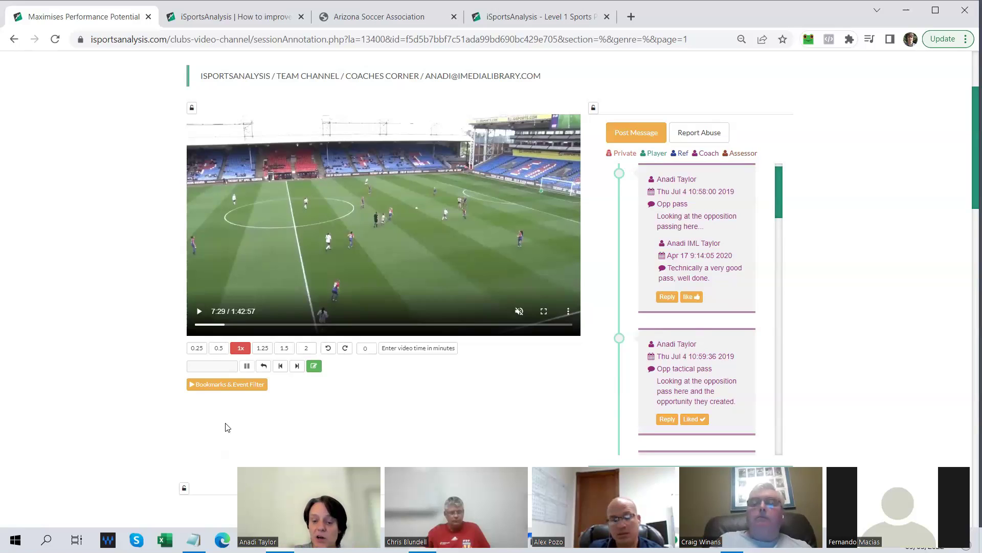
# Open the Bookmarks & Event Filter window on its Event Filter tab.
pyautogui.click(255, 389)
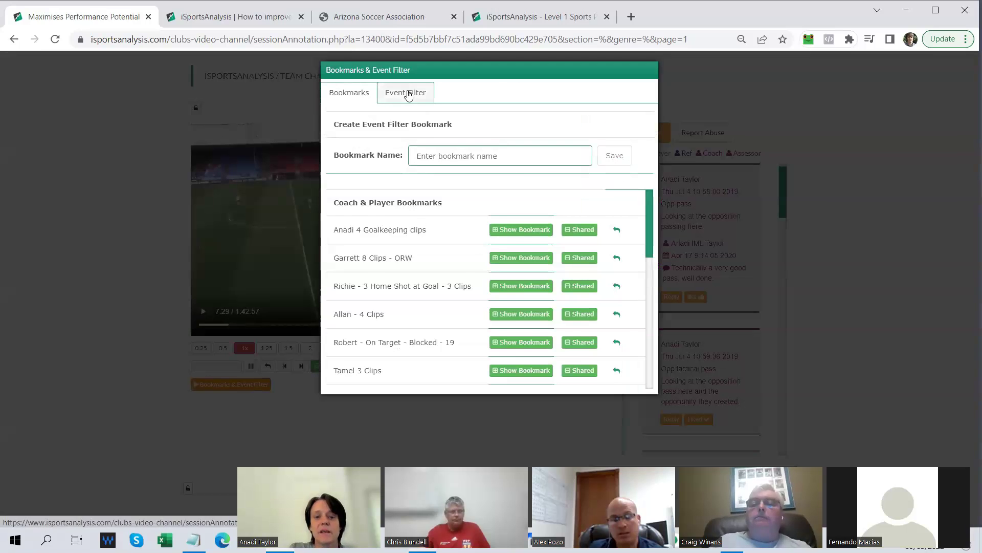
pyautogui.click(410, 93)
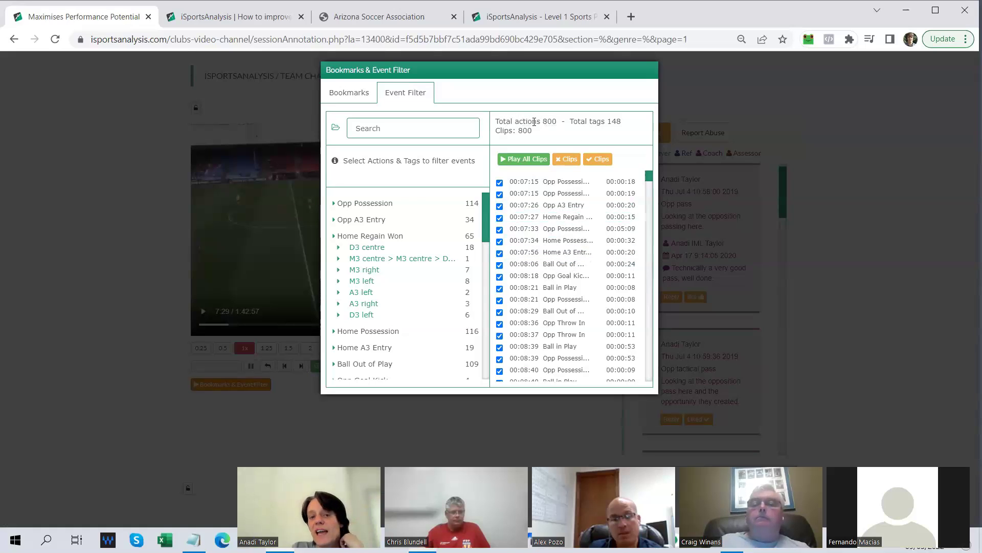
pyautogui.click(112, 340)
pyautogui.scroll(-10, 112, 340)
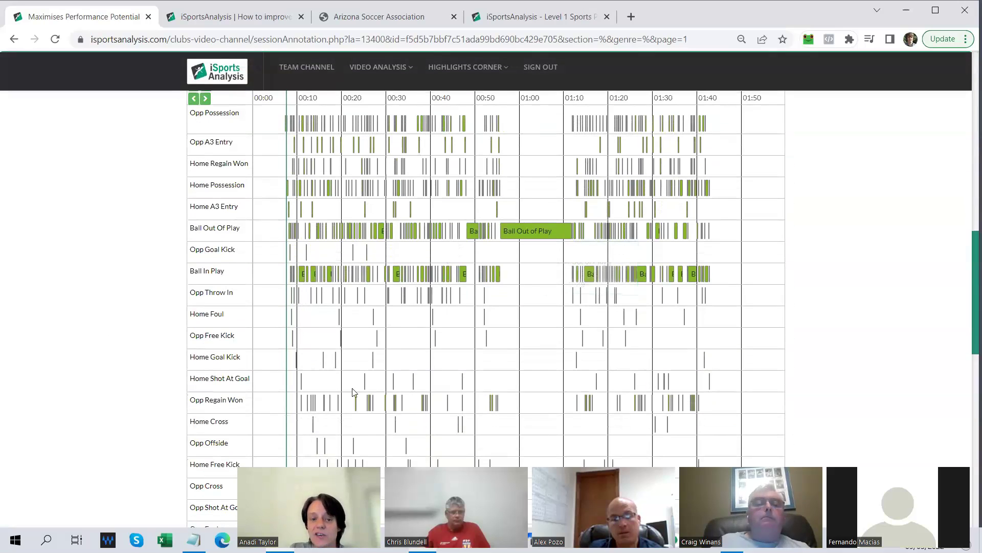
pyautogui.scroll(8, 816, 241)
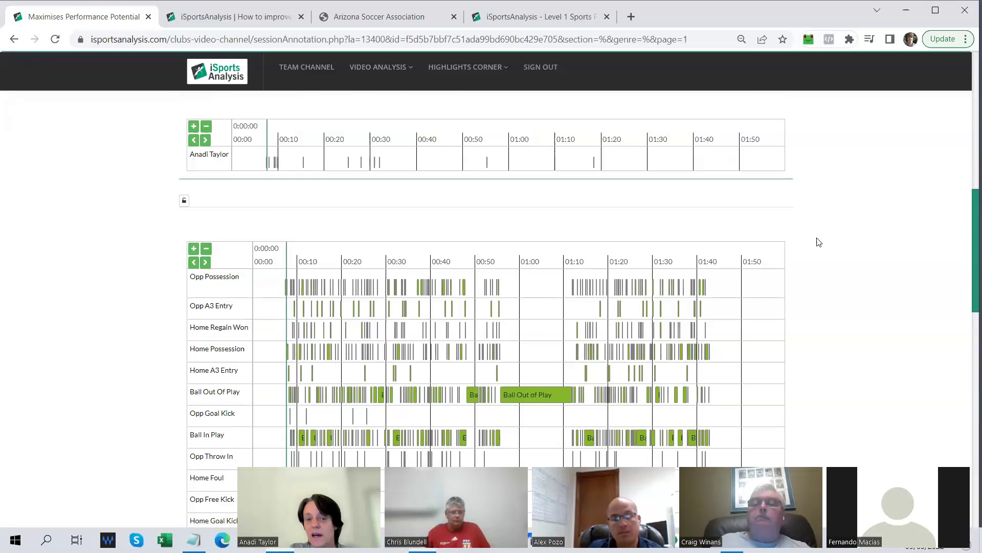
pyautogui.scroll(3, 819, 242)
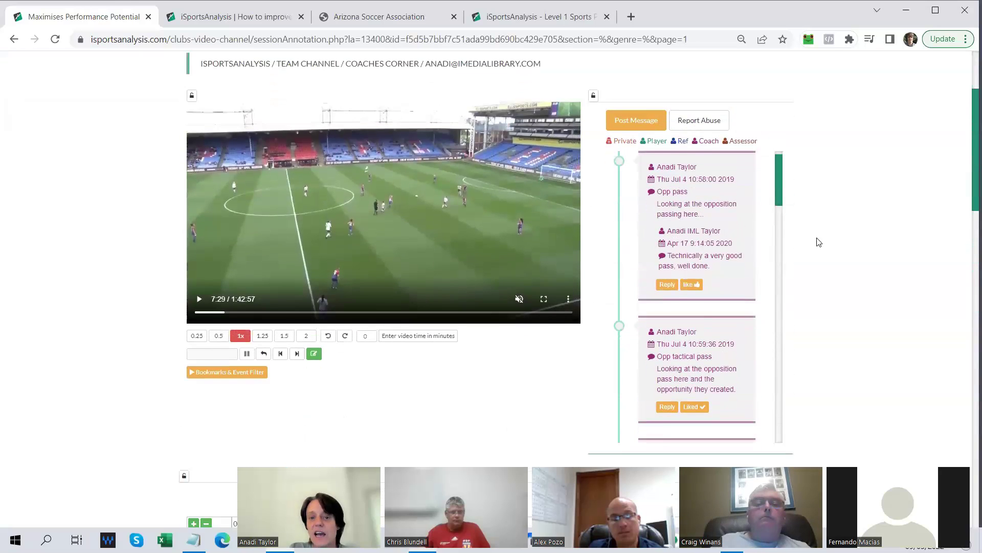
pyautogui.scroll(1, 855, 241)
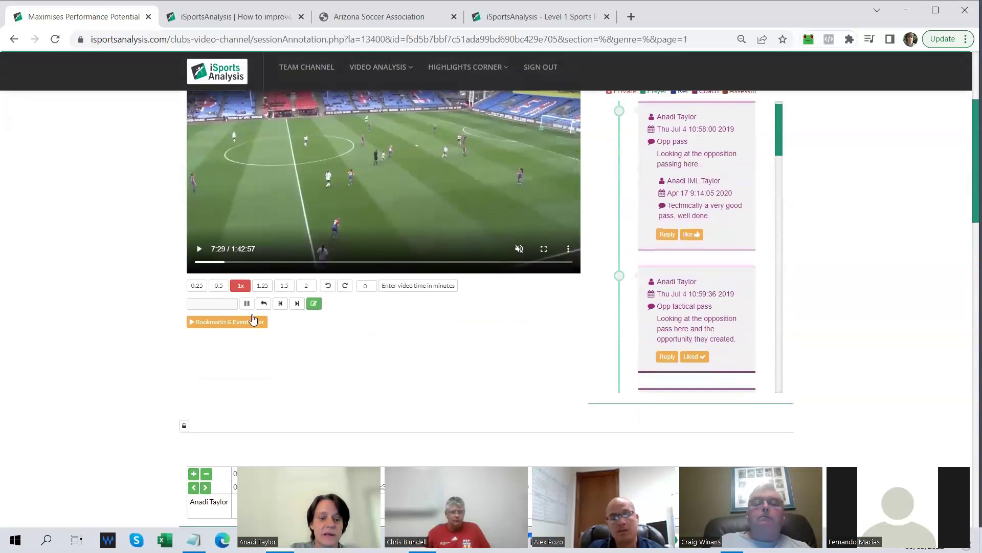
pyautogui.click(232, 321)
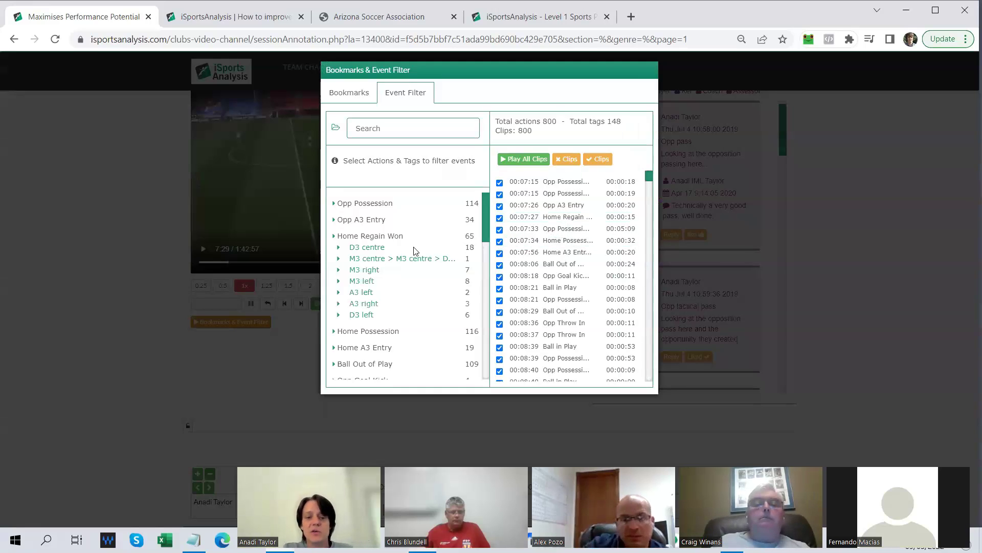
pyautogui.scroll(-6, 429, 305)
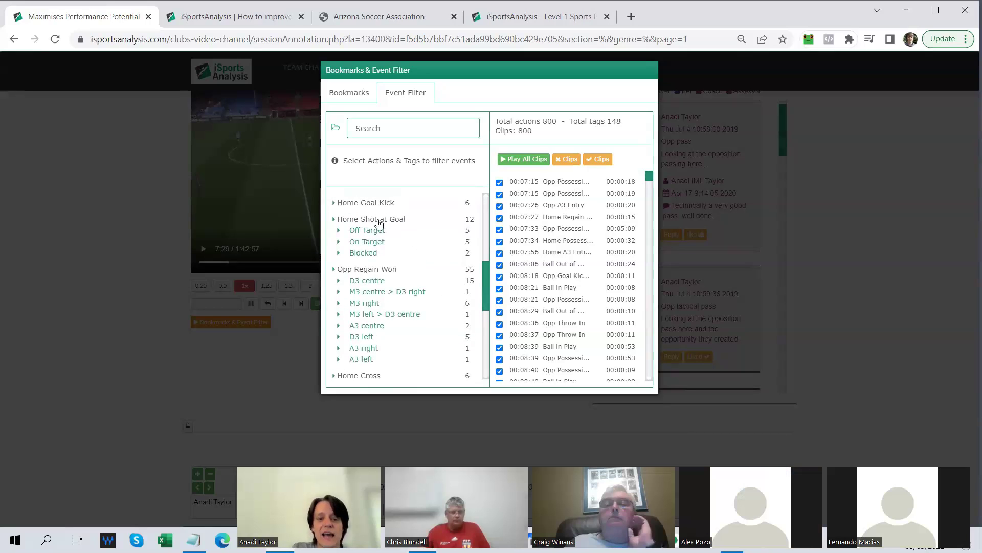
# Filter clips to Home Shot at Goal, On Target and Blocked, and play all seven.
pyautogui.click(377, 220)
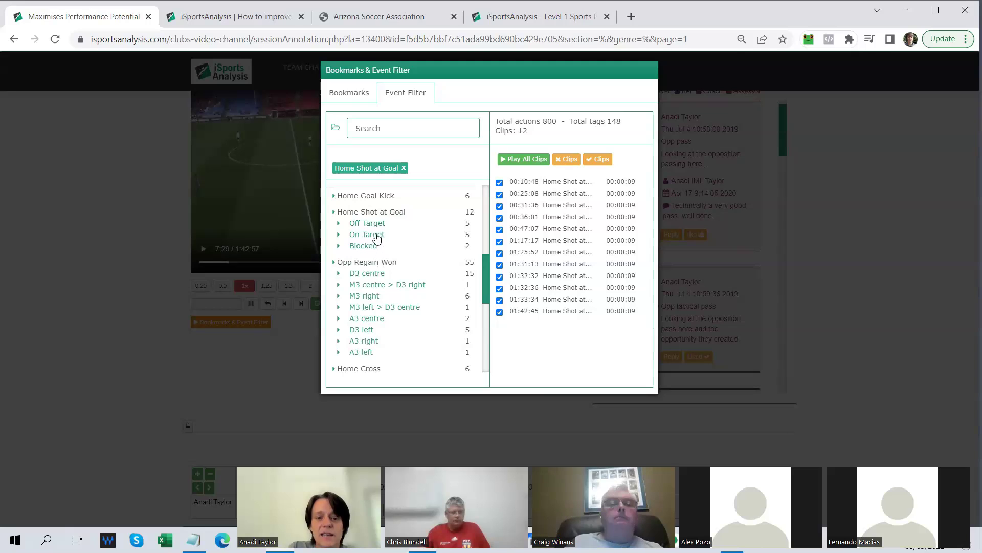
pyautogui.click(372, 234)
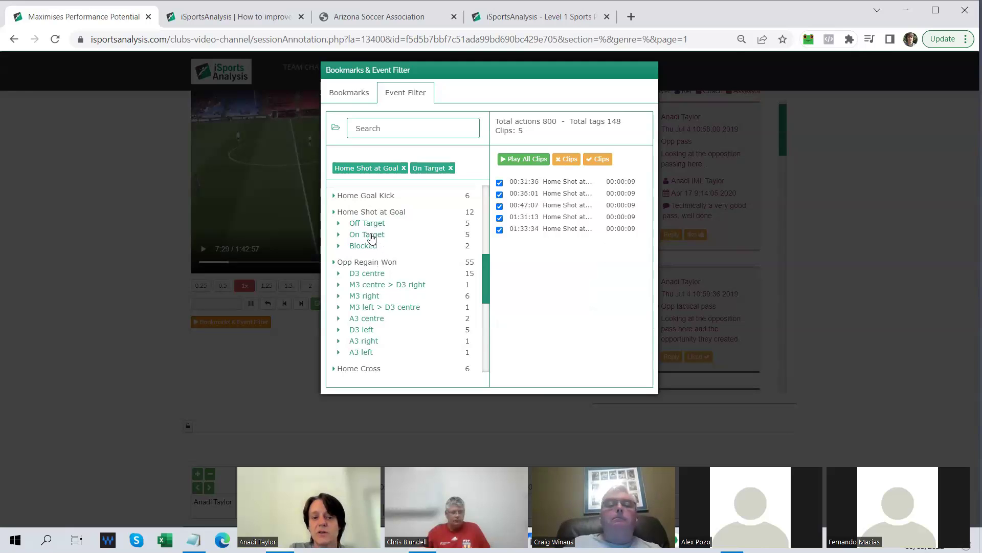
pyautogui.click(366, 247)
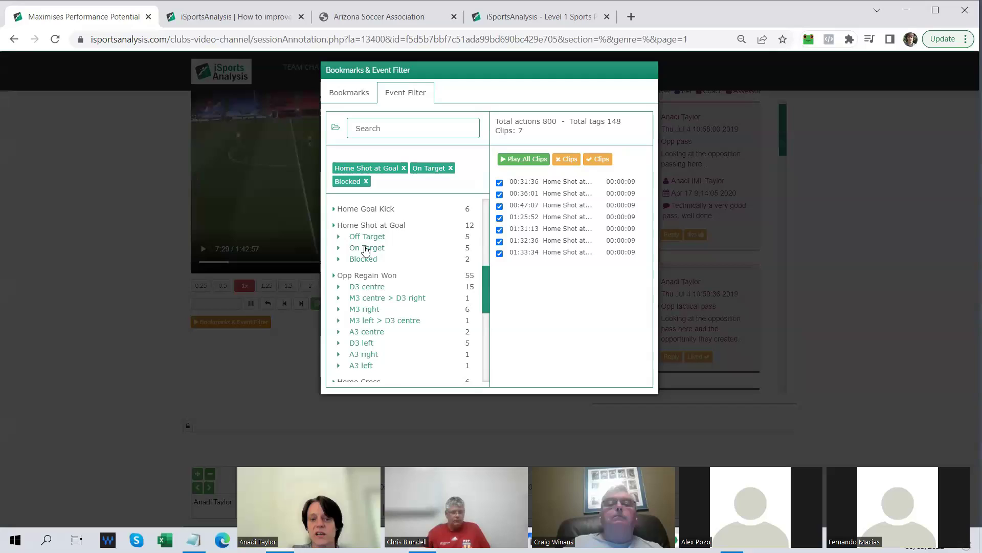
pyautogui.click(532, 159)
# Skip ahead to shot clip 3 of 7 at 47:07, then reopen the event filter window.
pyautogui.click(32, 325)
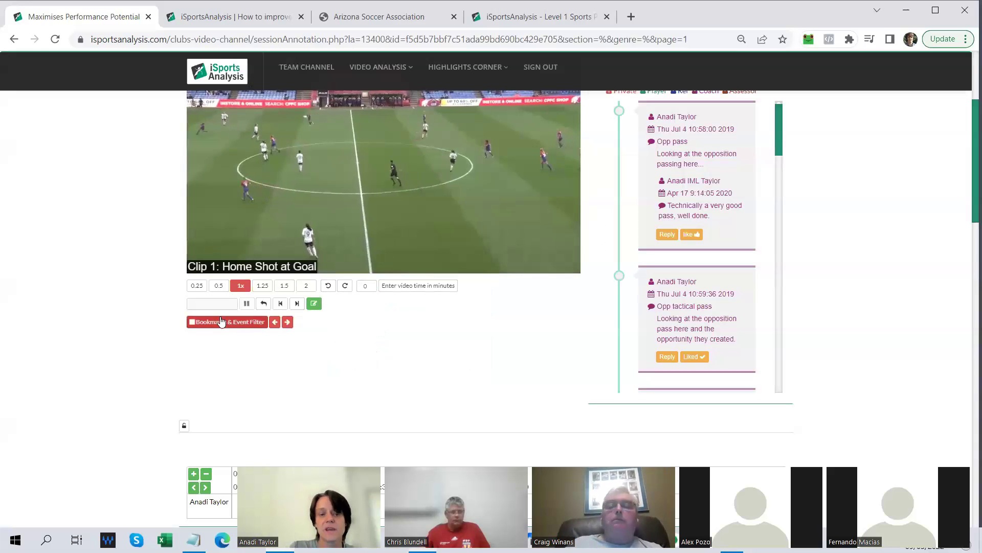
pyautogui.click(287, 324)
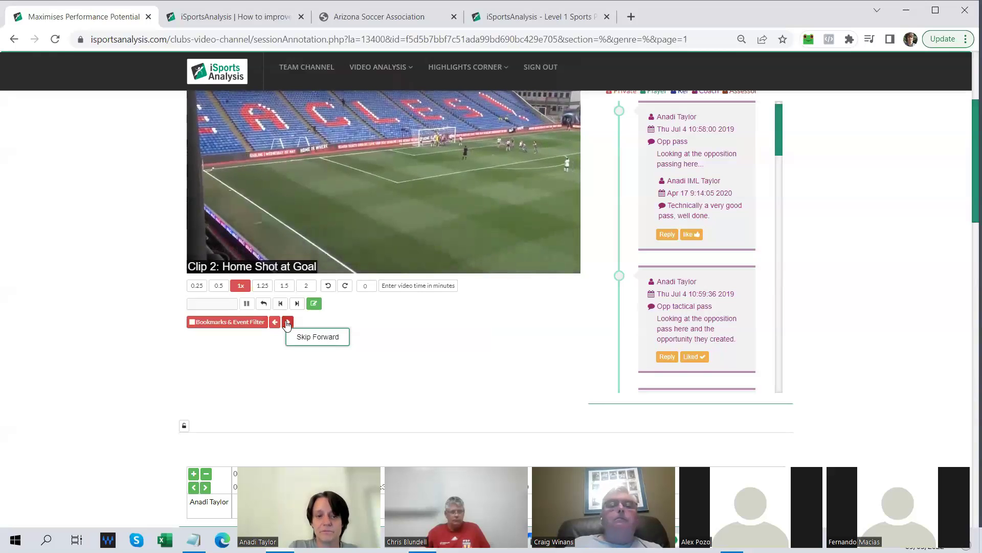
pyautogui.click(287, 323)
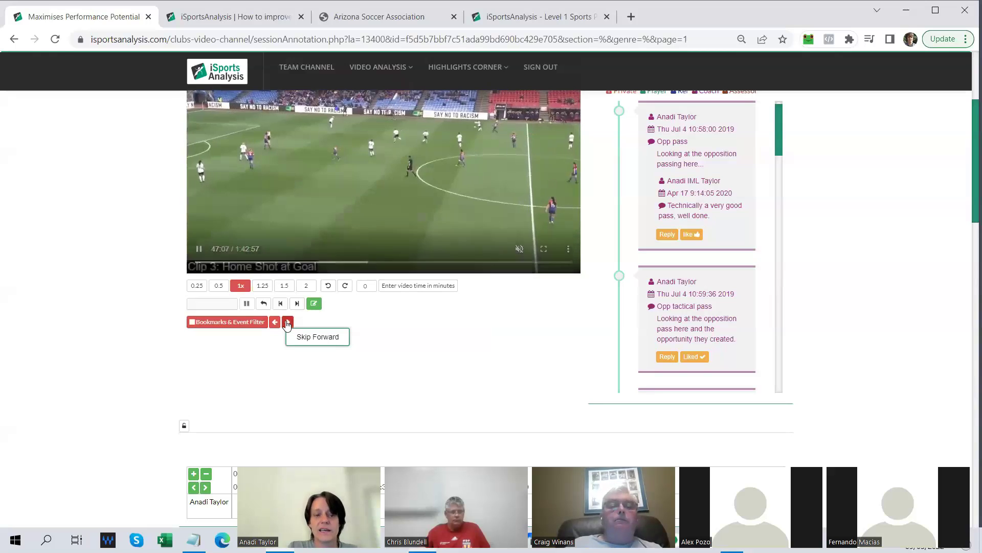
pyautogui.click(242, 322)
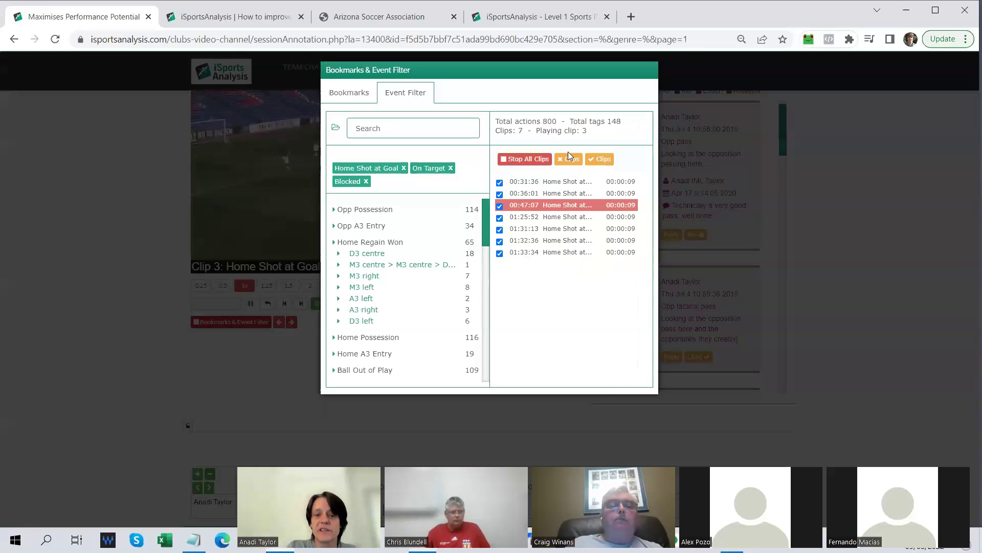
# Stop the clips, untick 00:31:36, 00:47:07, 01:31:13 and 01:32:36, and go to Bookmarks.
pyautogui.click(537, 160)
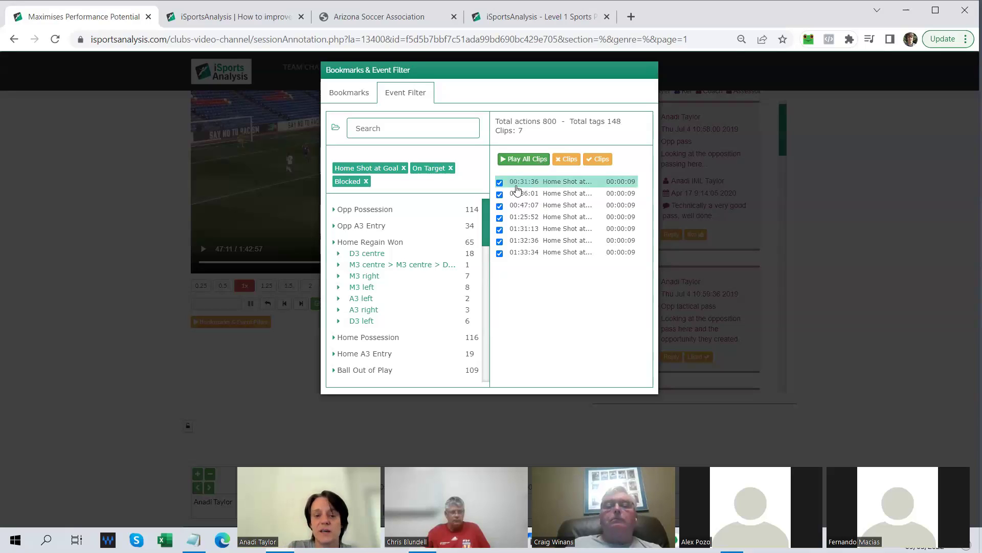
pyautogui.click(499, 182)
pyautogui.click(499, 205)
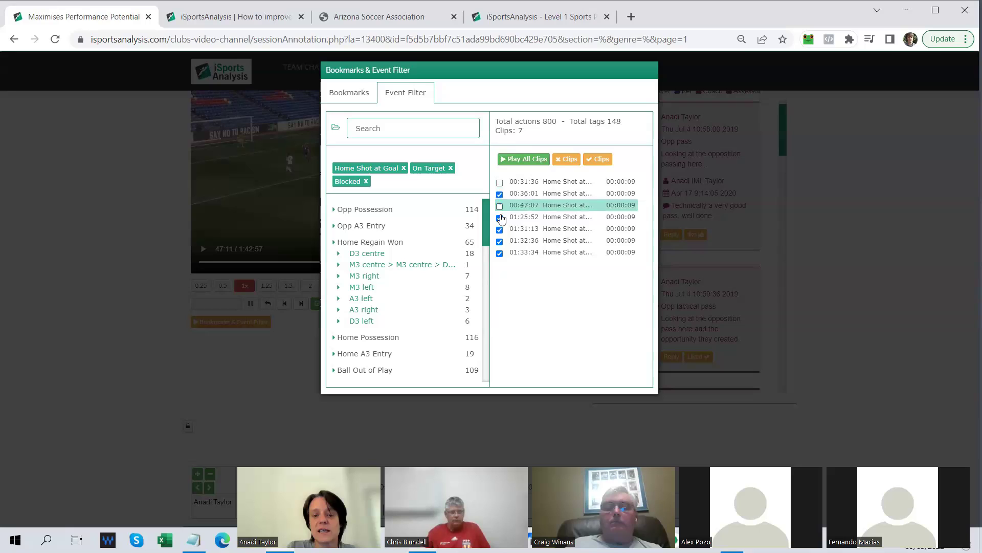
pyautogui.click(500, 229)
pyautogui.click(500, 241)
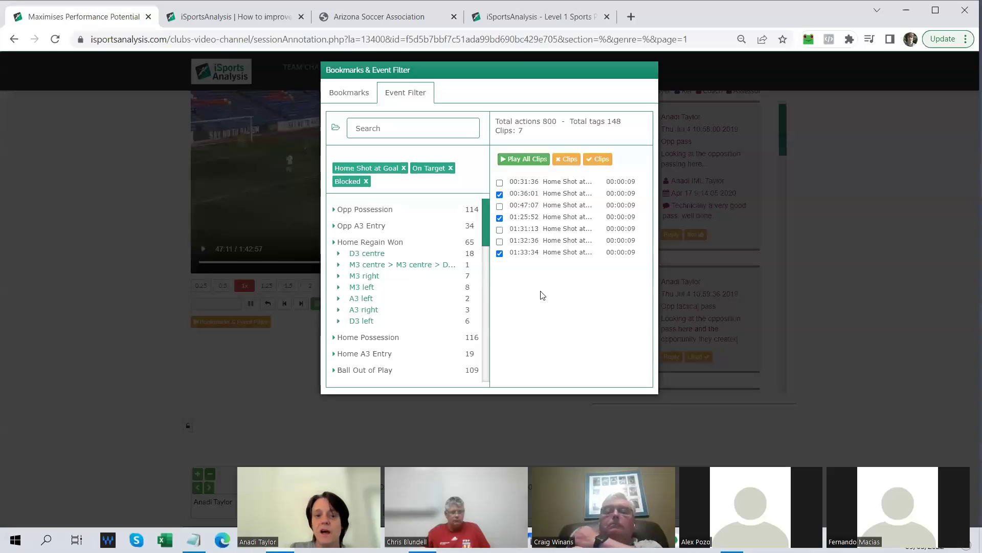
pyautogui.click(352, 93)
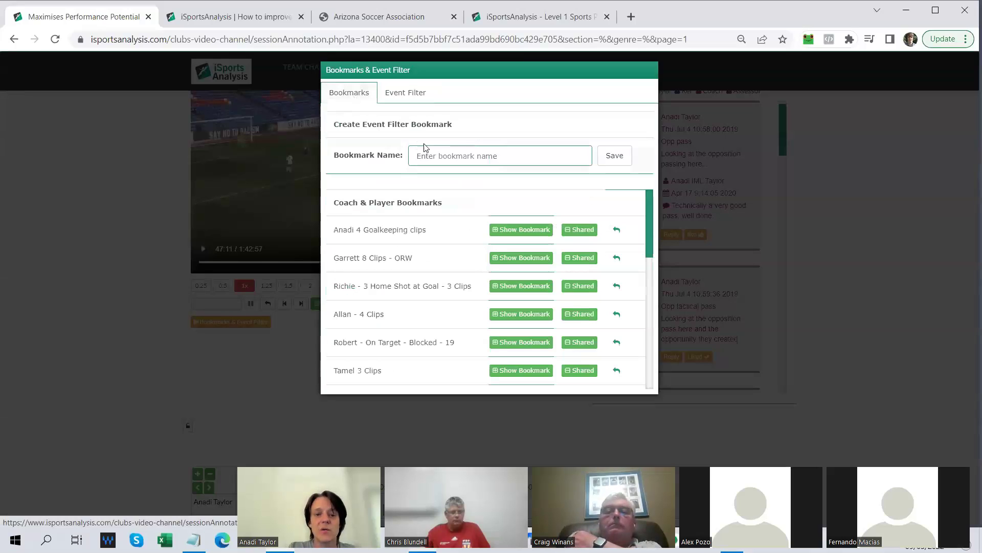
# Save a new bookmark named 'ASA 3 Clips'.
pyautogui.click(438, 154)
pyautogui.write('ASA 3 Clips')
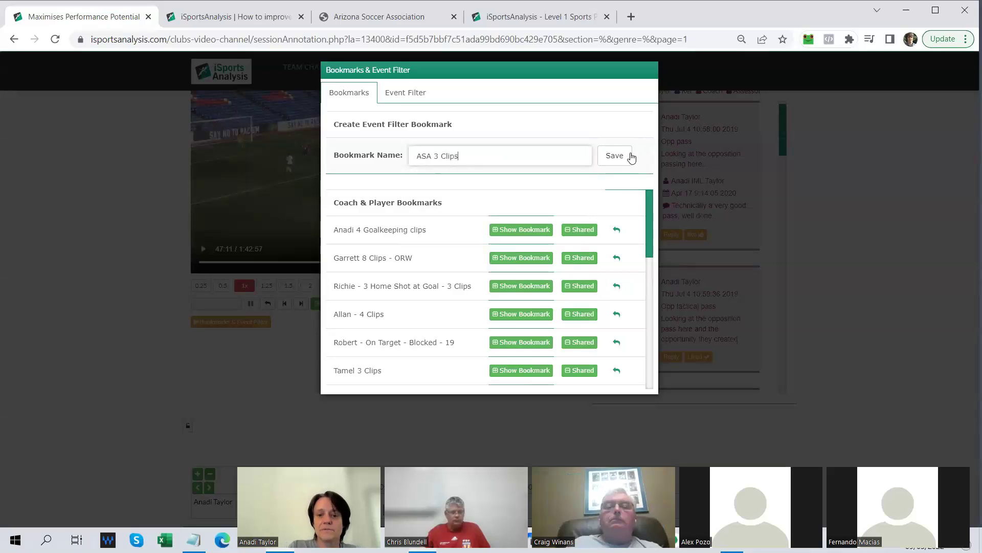
pyautogui.click(617, 157)
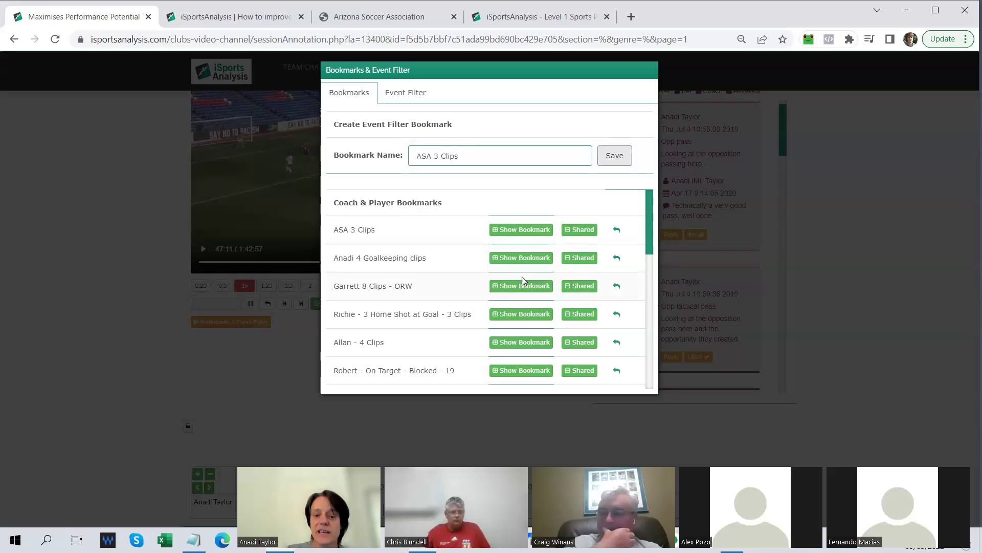
# Preview the ASA 3 Clips, Home Shot at Goal and On Target - Blocked bookmarks, then close the window.
pyautogui.click(524, 233)
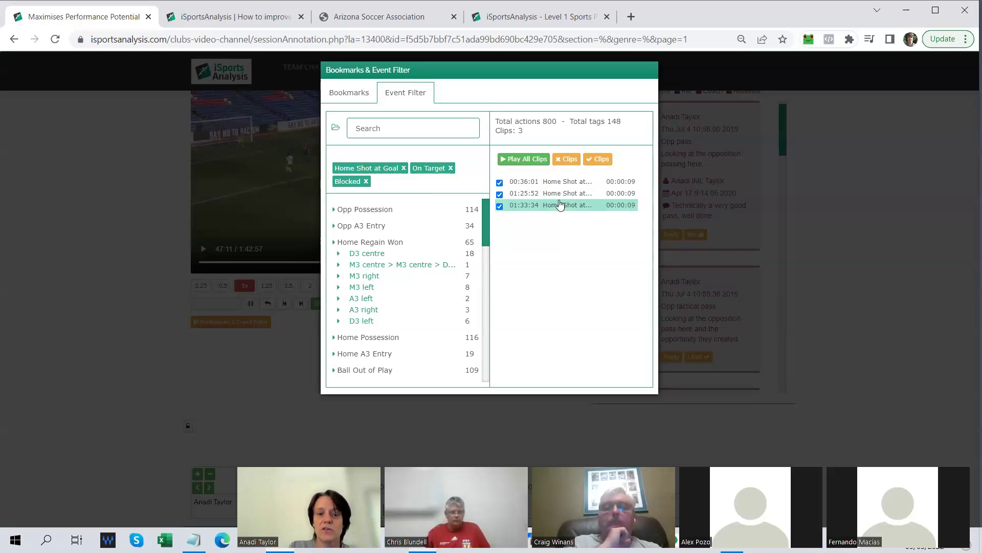
pyautogui.click(351, 94)
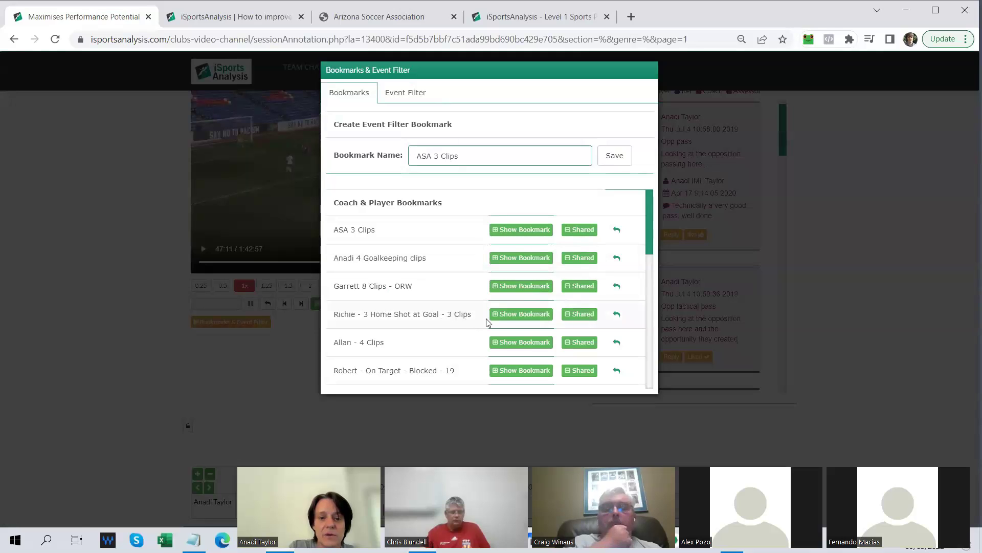
pyautogui.click(547, 315)
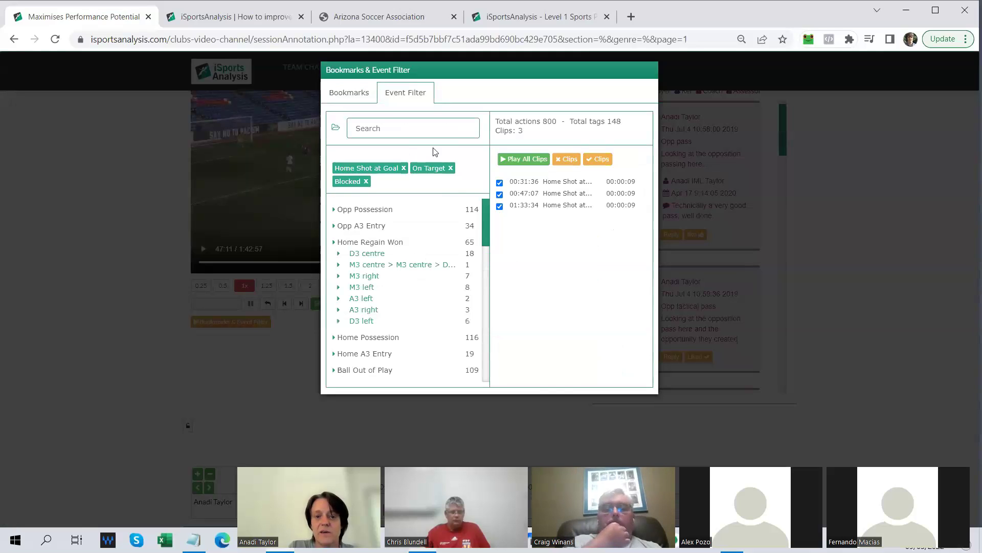
pyautogui.click(354, 94)
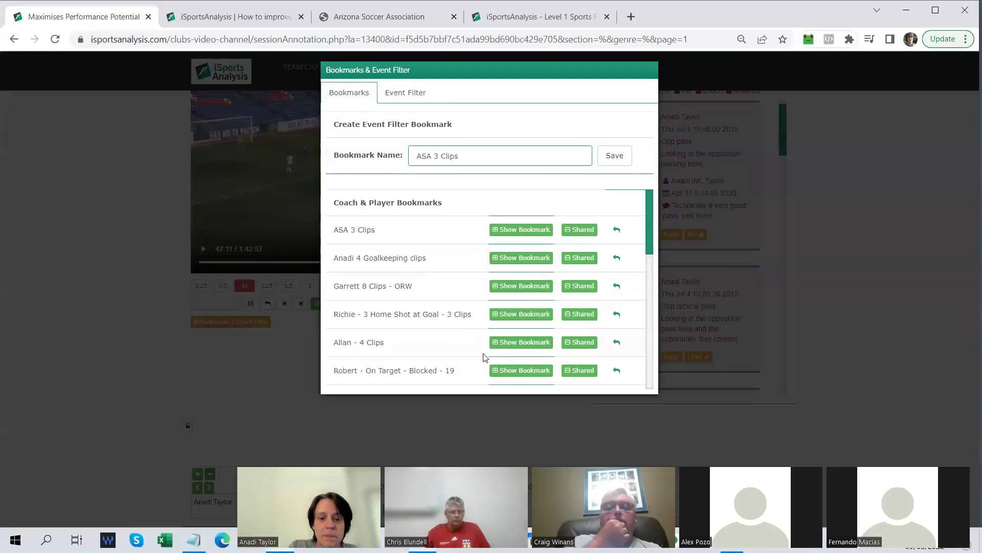
pyautogui.click(514, 371)
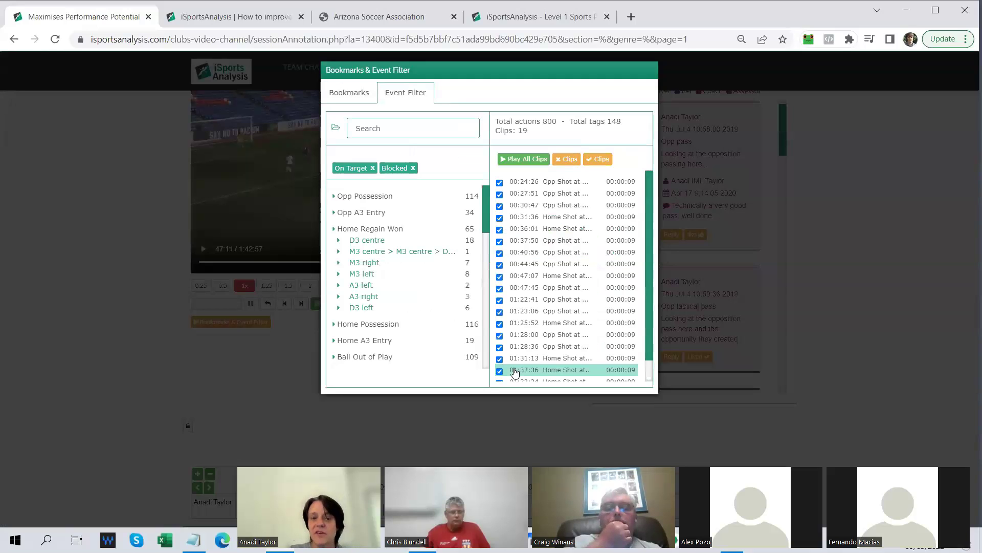
pyautogui.click(366, 93)
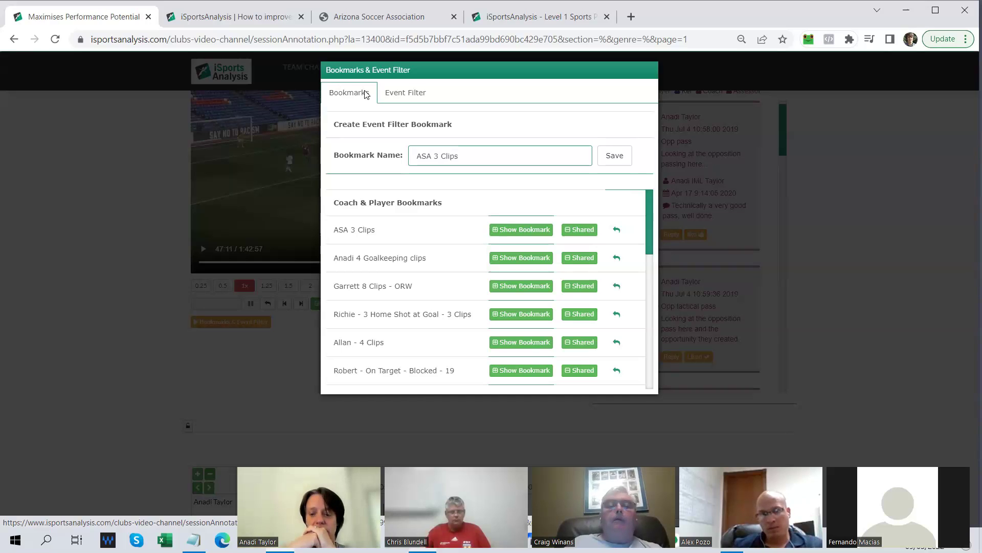
pyautogui.click(110, 218)
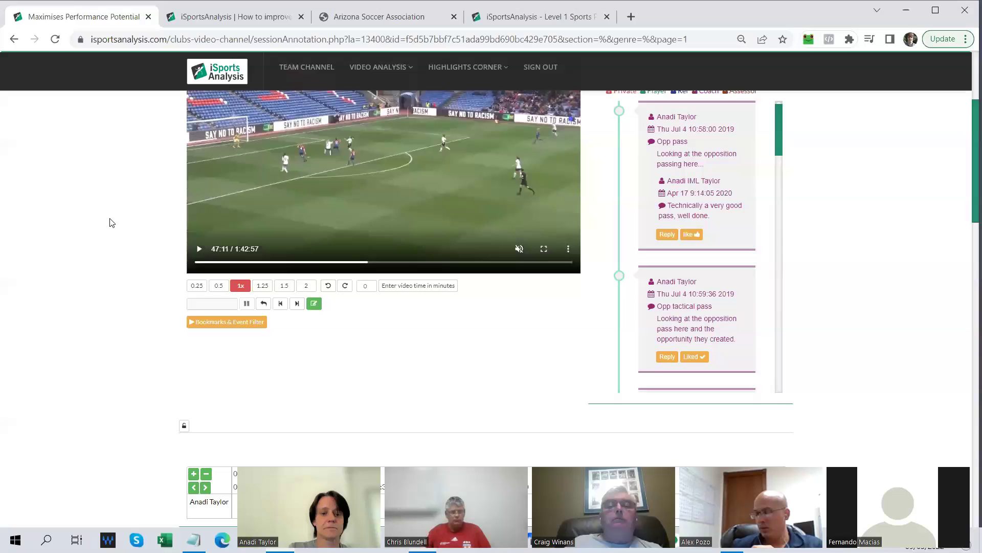
# Return to the top of the page and open the VIDEO ANALYSIS task list.
pyautogui.scroll(4, 916, 183)
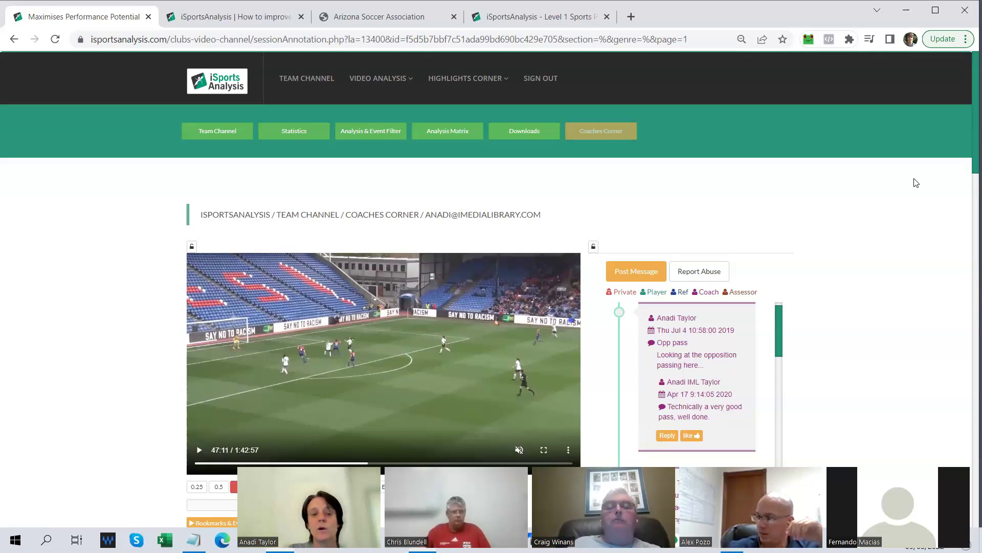
pyautogui.click(414, 80)
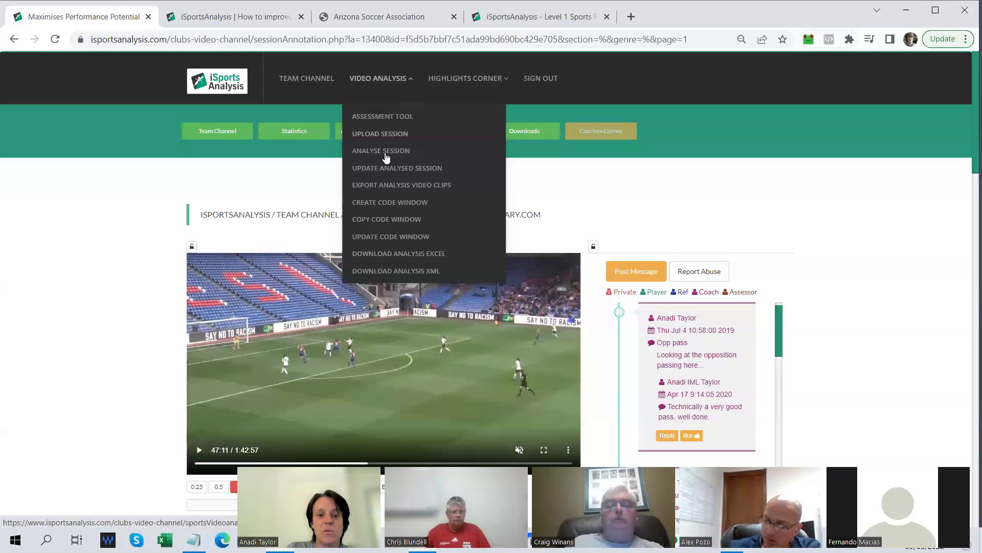
# Load analysed session 24499 on the Update Analysed Session page.
pyautogui.click(408, 172)
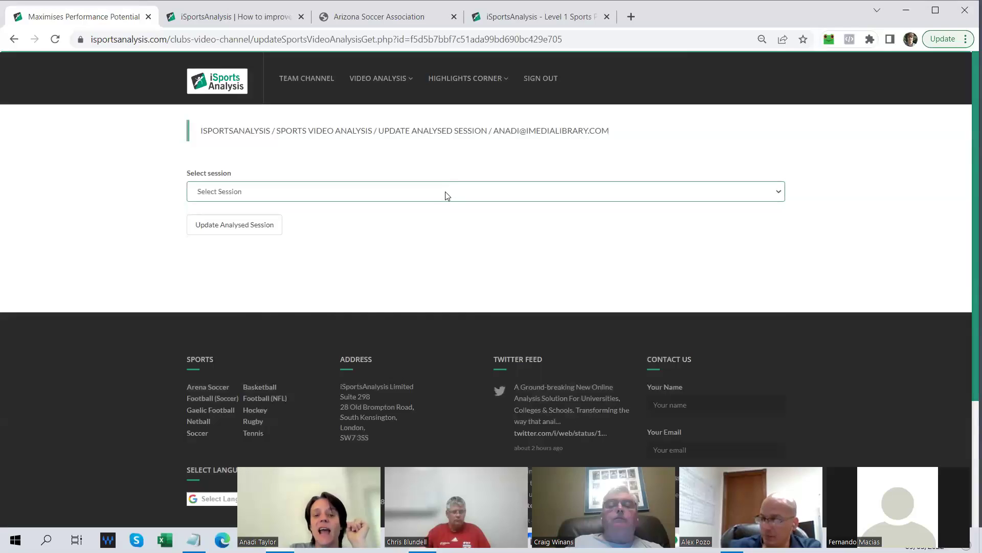
pyautogui.click(445, 193)
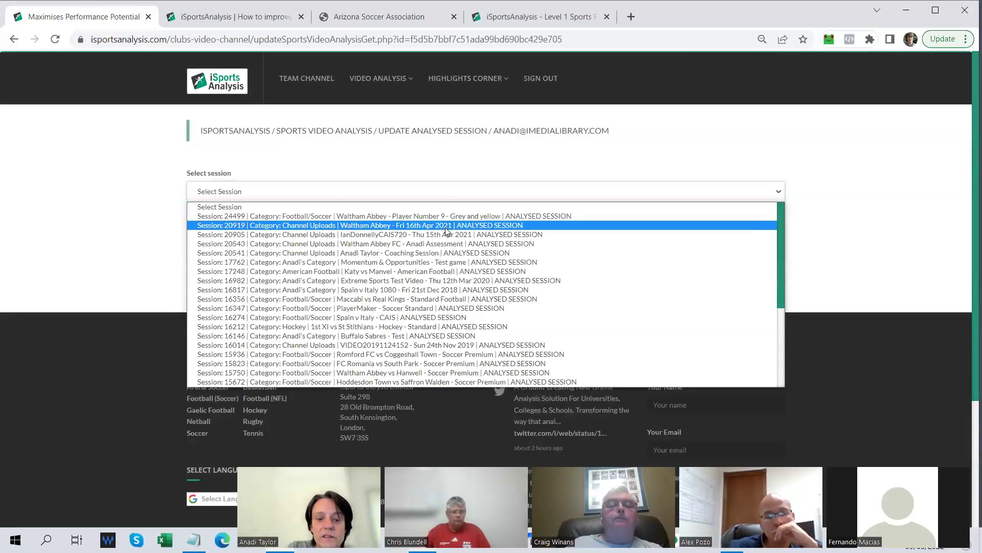
pyautogui.click(470, 216)
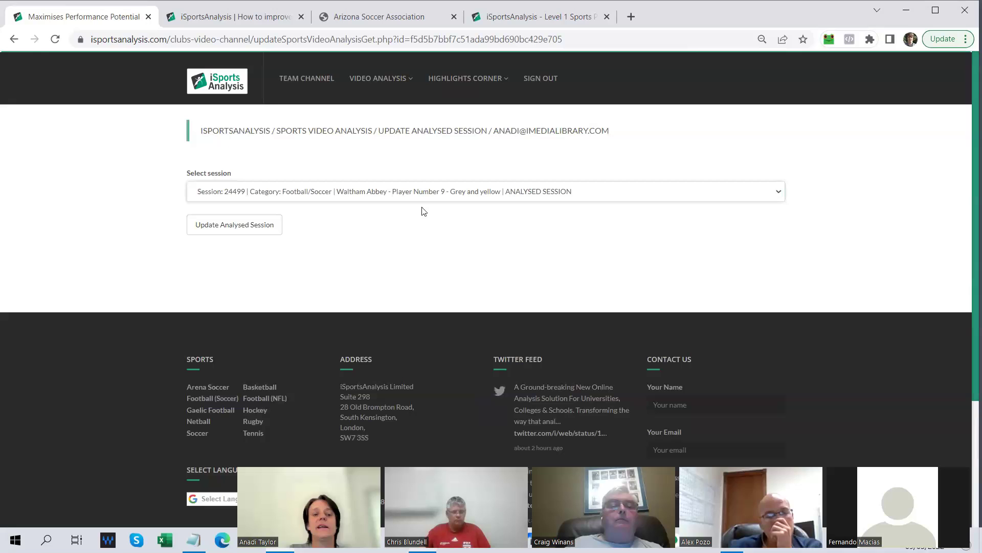
pyautogui.click(260, 228)
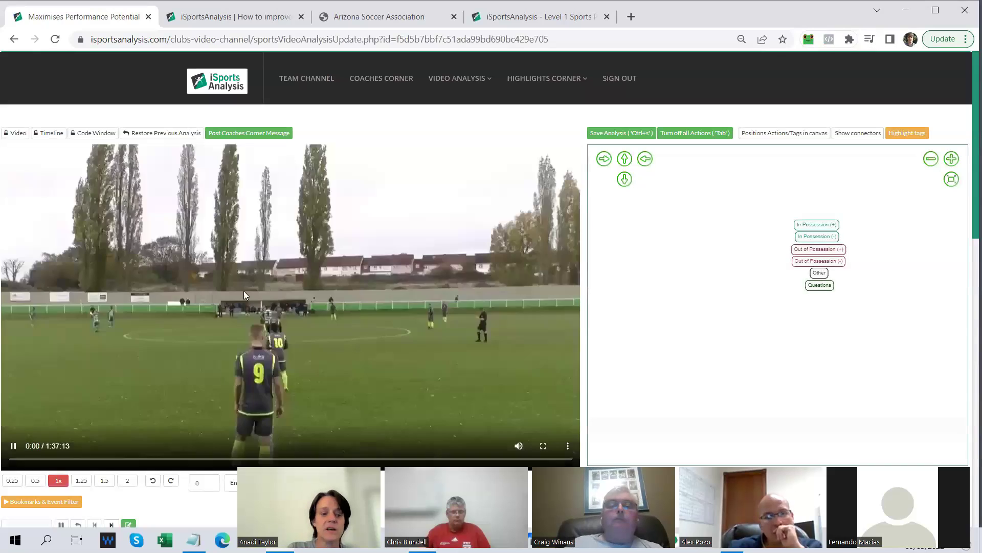
# Pause and mute the video at 0:01, and enlarge the code window tags two steps.
pyautogui.click(13, 446)
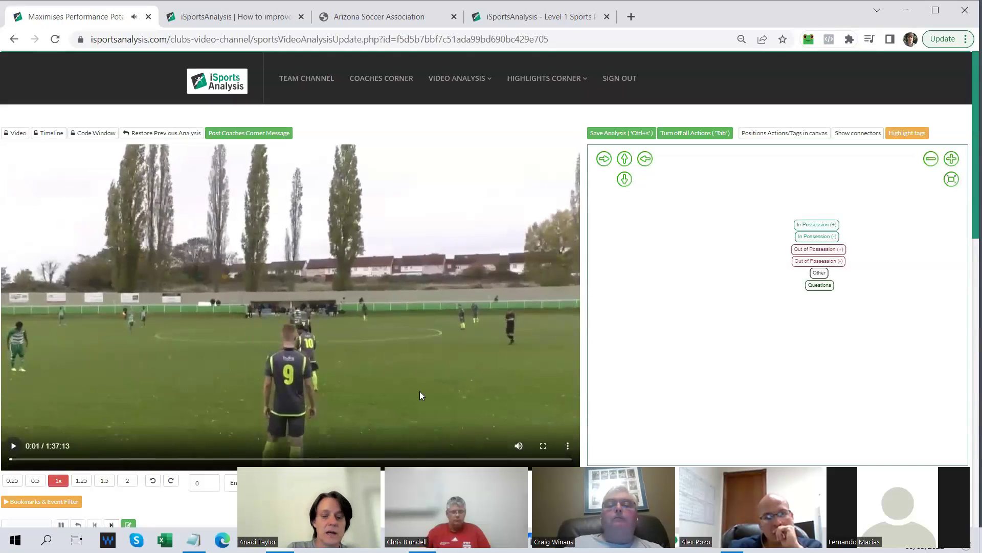
pyautogui.click(517, 445)
pyautogui.click(951, 158)
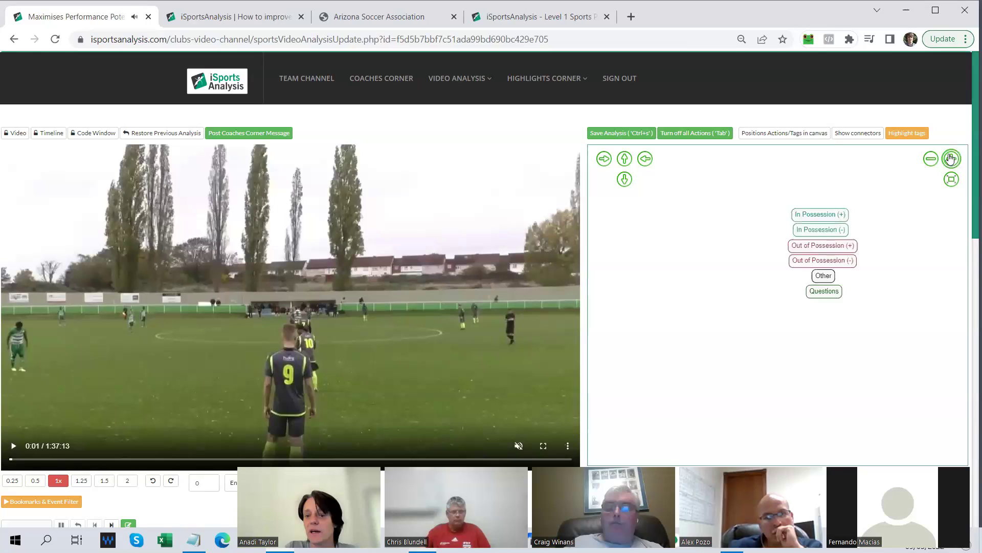
pyautogui.click(814, 134)
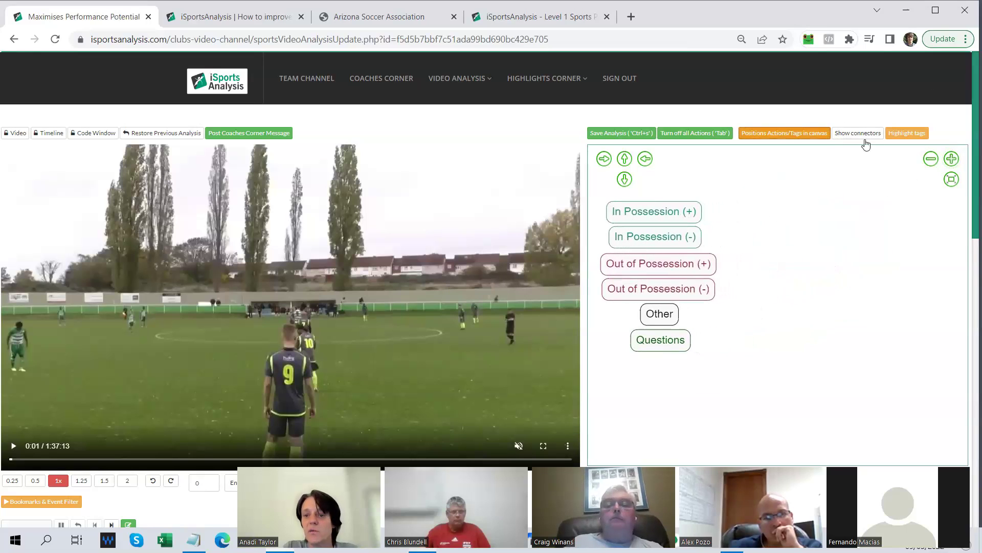
pyautogui.click(952, 159)
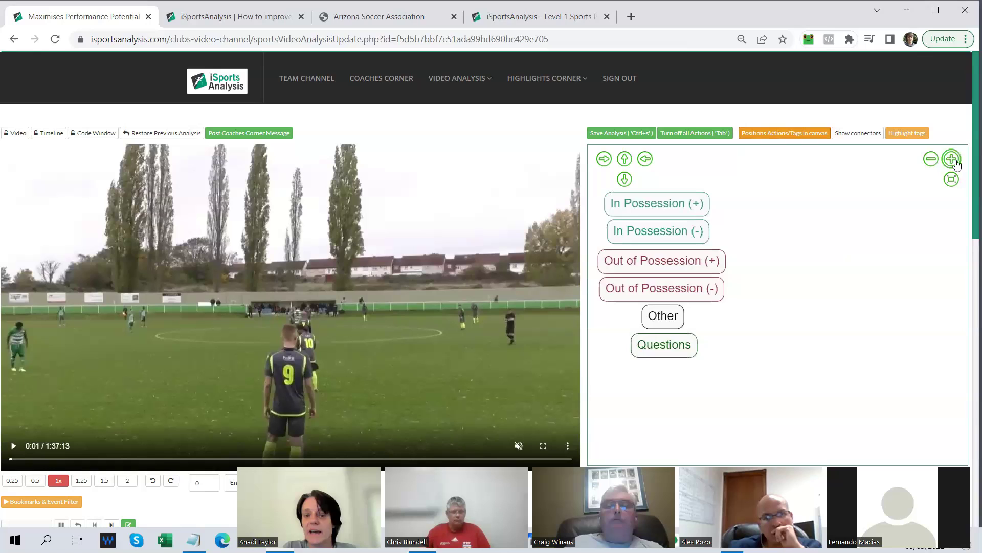
pyautogui.click(795, 134)
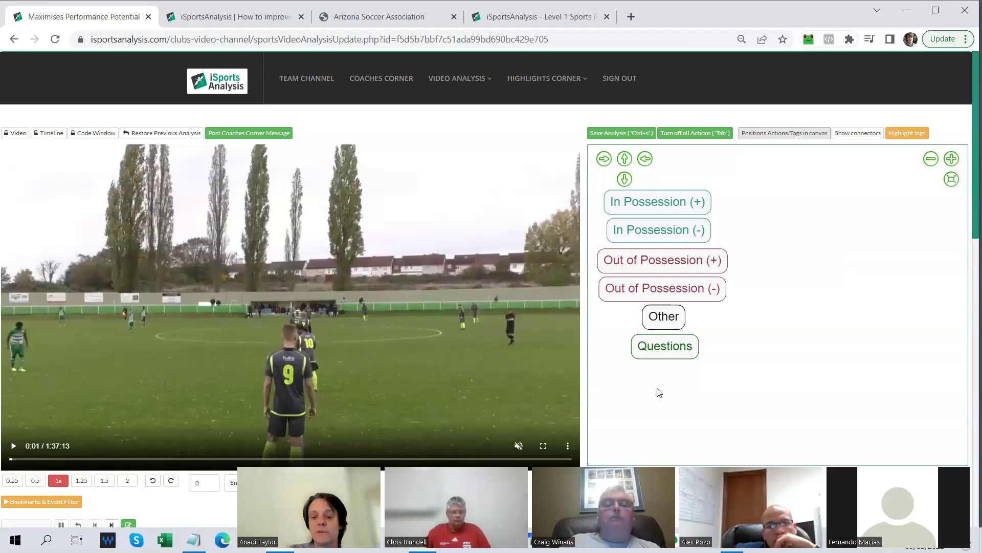
# Zoom the tagged-events timeline so it spans roughly 00:00 to 00:27.
pyautogui.scroll(-1, 824, 334)
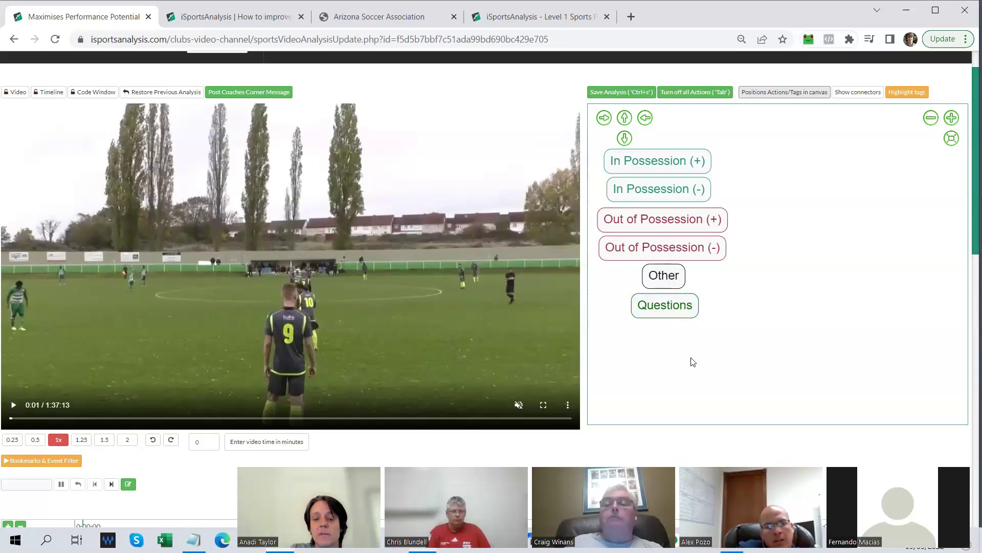
pyautogui.scroll(-5, 692, 362)
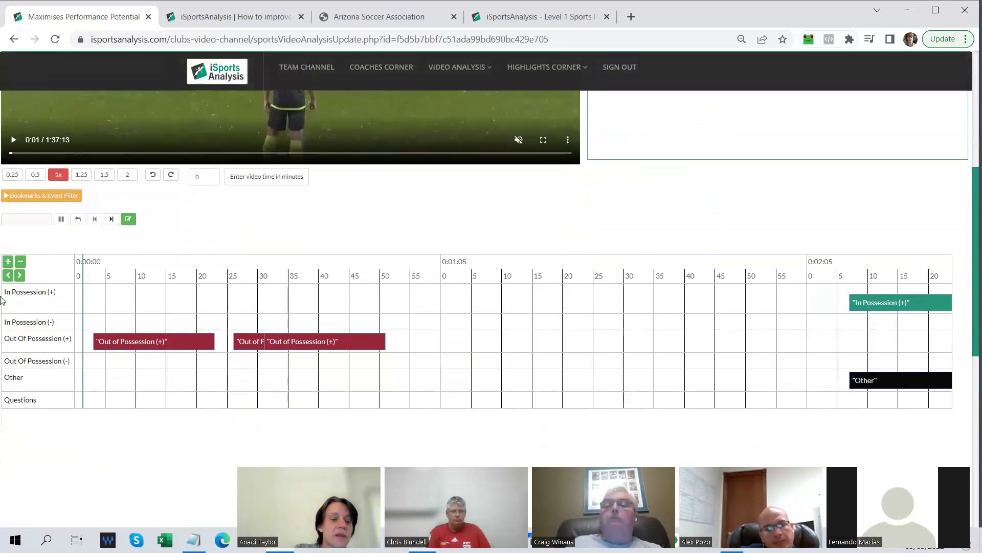
pyautogui.click(19, 261)
pyautogui.click(20, 261)
pyautogui.click(20, 262)
pyautogui.click(20, 261)
pyautogui.click(20, 262)
pyautogui.scroll(10, 413, 363)
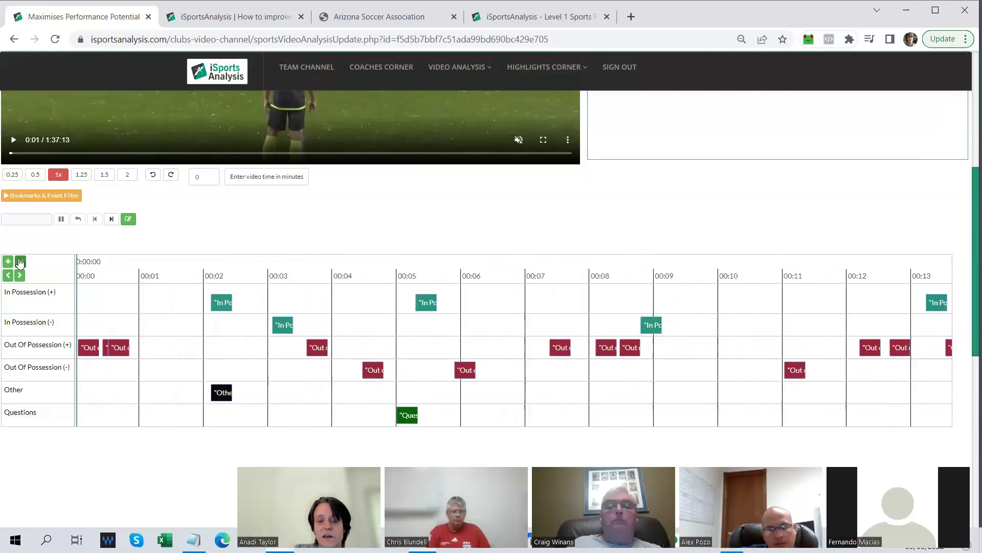
pyautogui.scroll(-1, 634, 362)
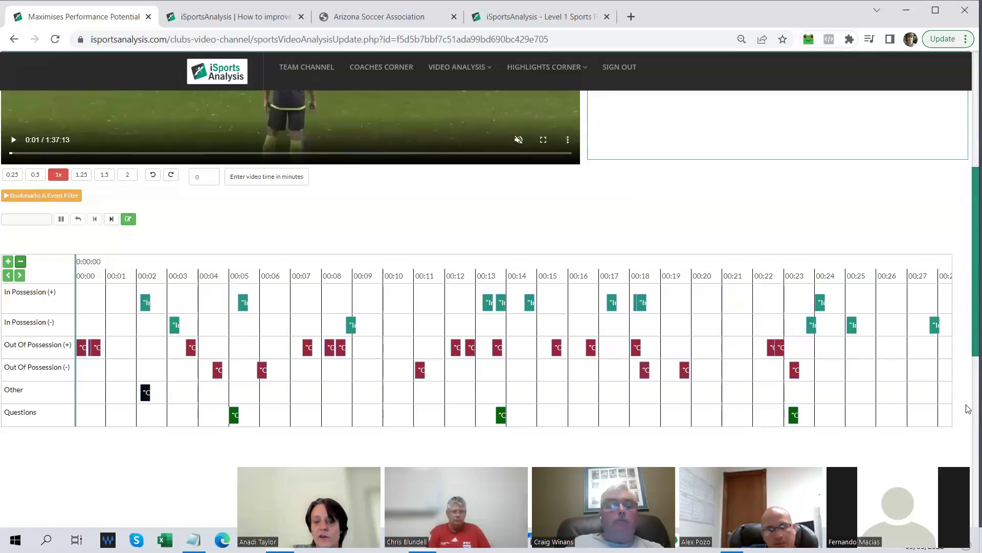
pyautogui.scroll(2, 788, 235)
pyautogui.scroll(-1, 790, 236)
pyautogui.scroll(-1, 790, 236)
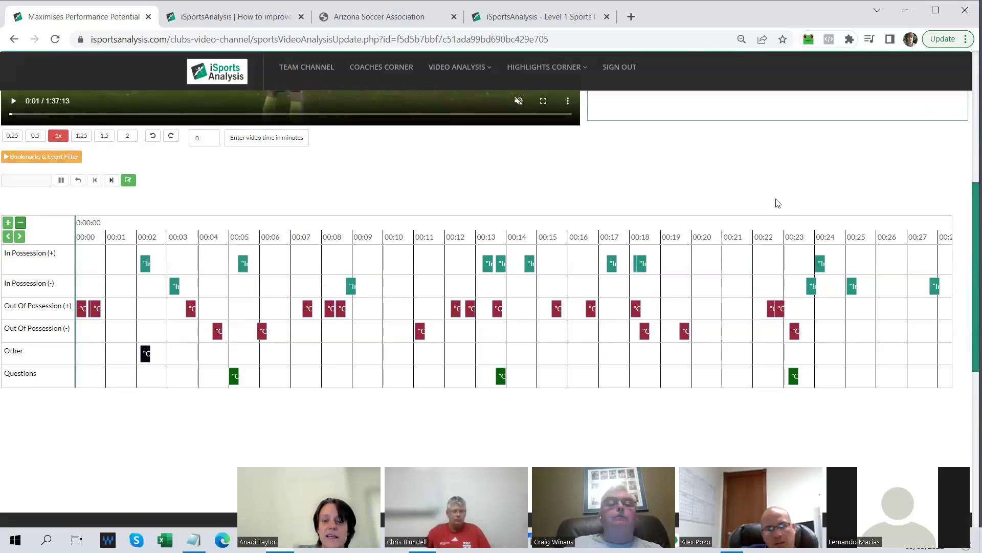
pyautogui.scroll(1, 743, 182)
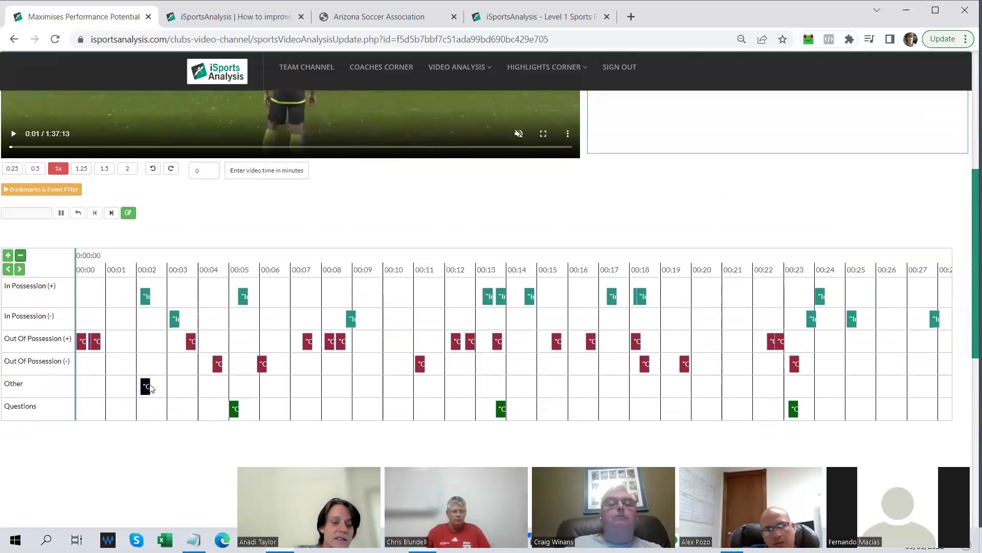
# Play the Questions clips at 2x speed, then stop them with the video at 23:12.
pyautogui.click(30, 408)
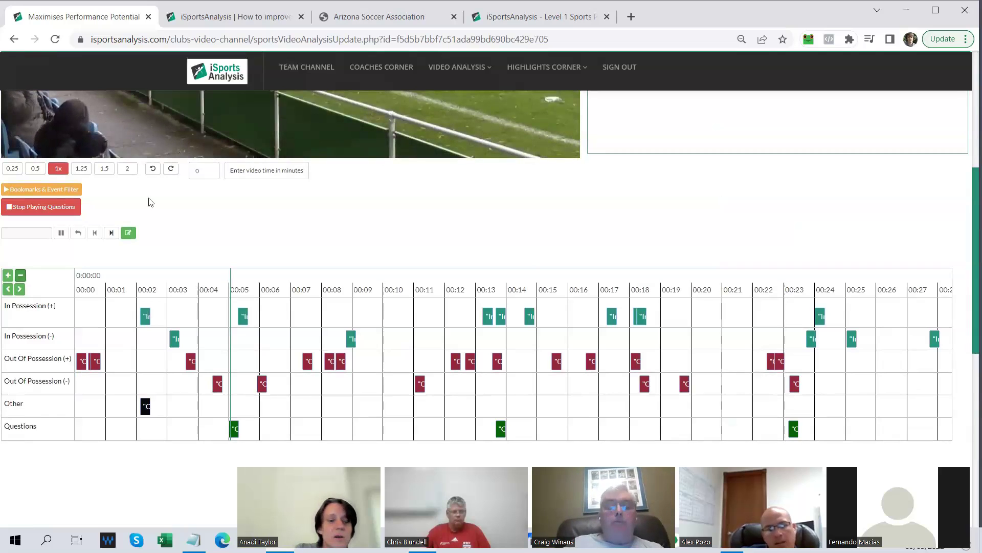
pyautogui.click(127, 169)
pyautogui.scroll(2, 261, 195)
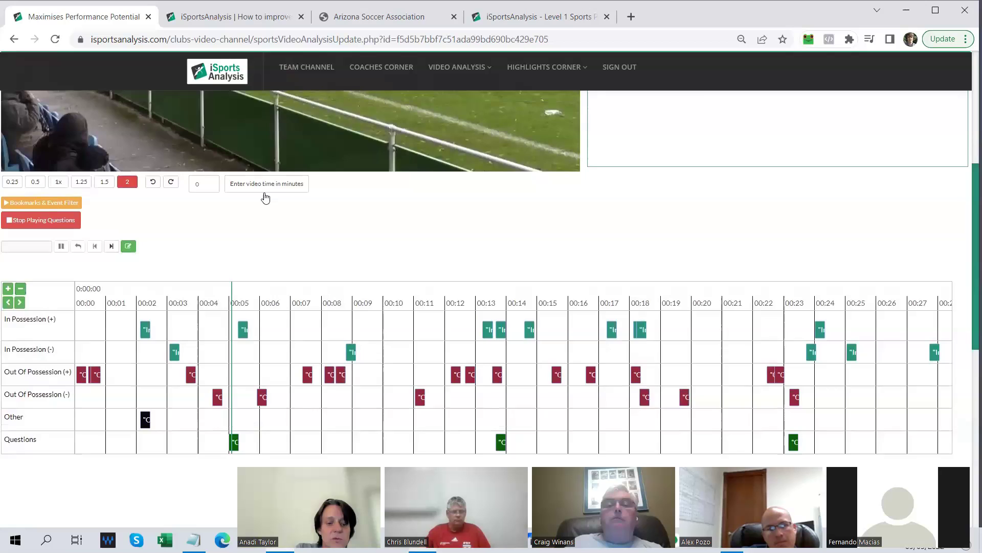
pyautogui.scroll(1, 265, 195)
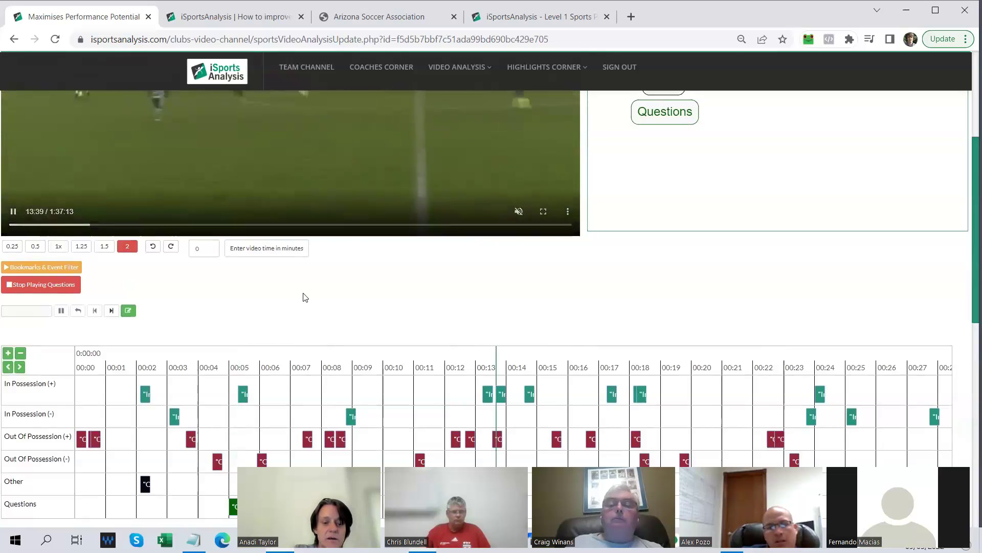
pyautogui.scroll(1, 441, 271)
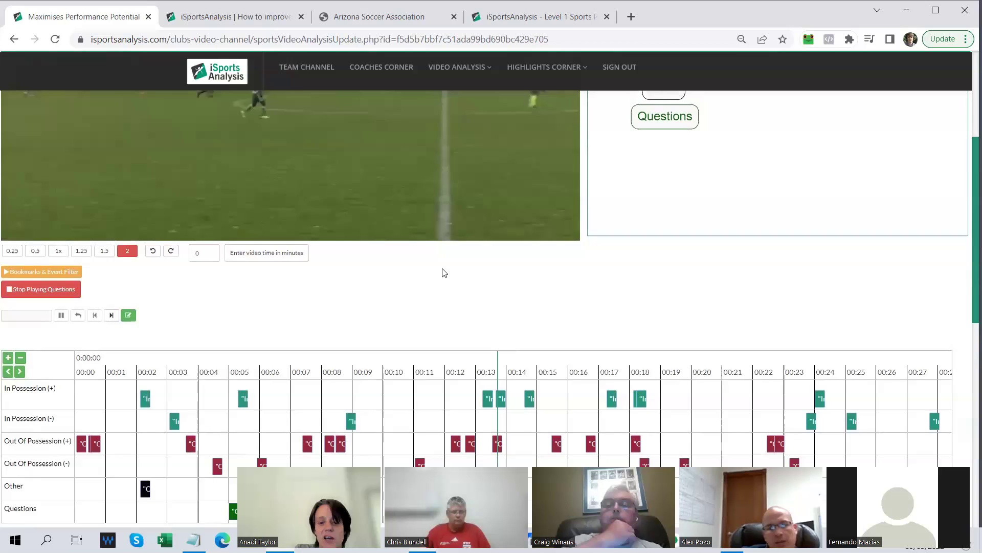
pyautogui.scroll(1, 444, 273)
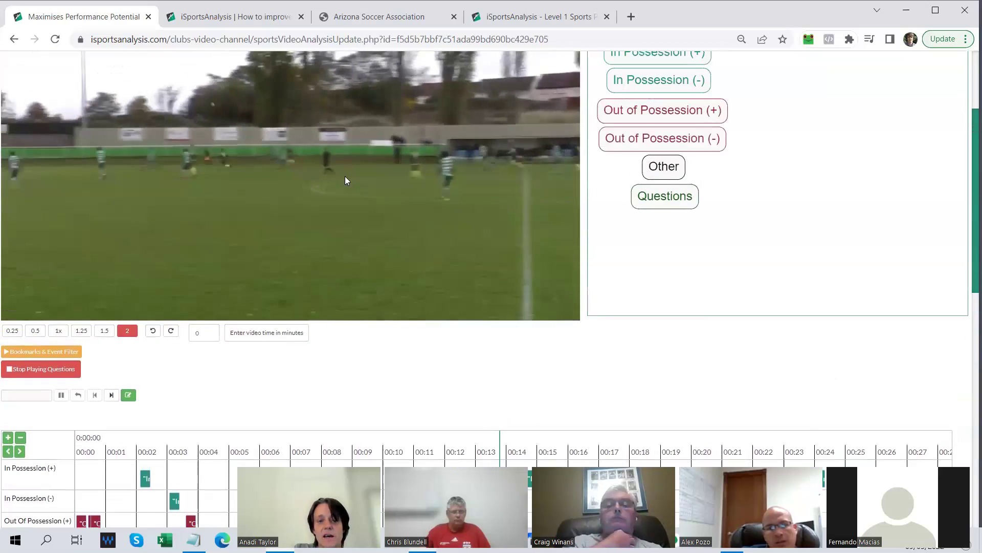
pyautogui.scroll(-5, 399, 291)
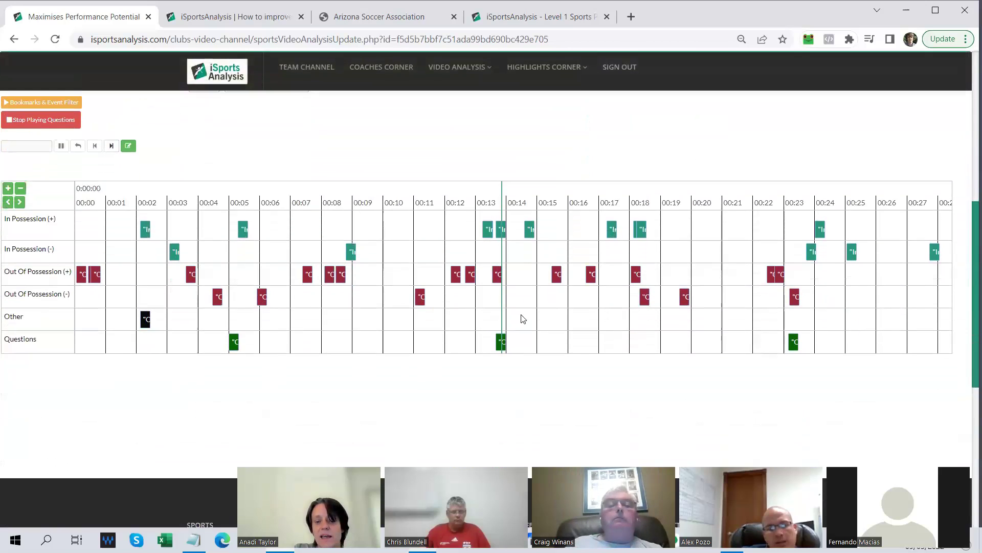
pyautogui.scroll(2, 462, 297)
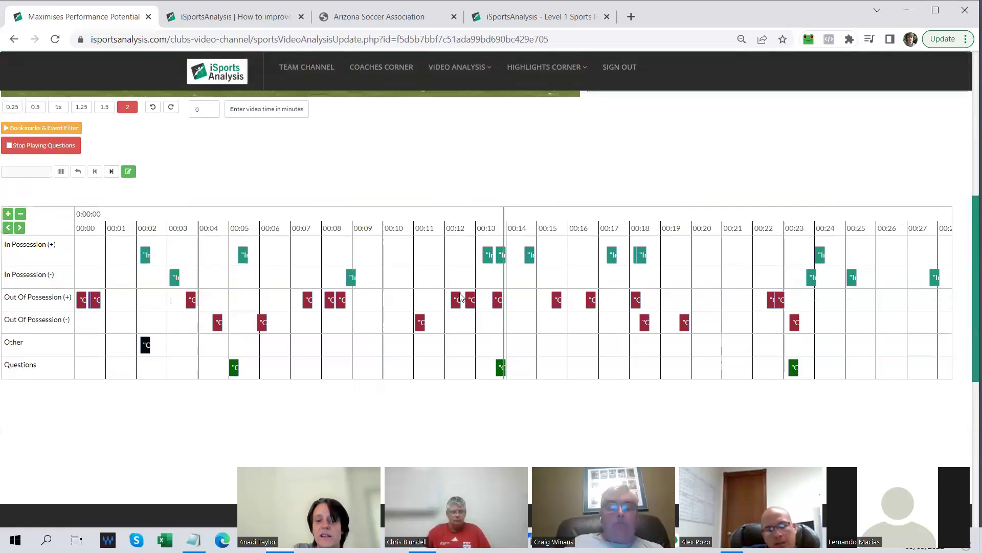
pyautogui.scroll(3, 461, 297)
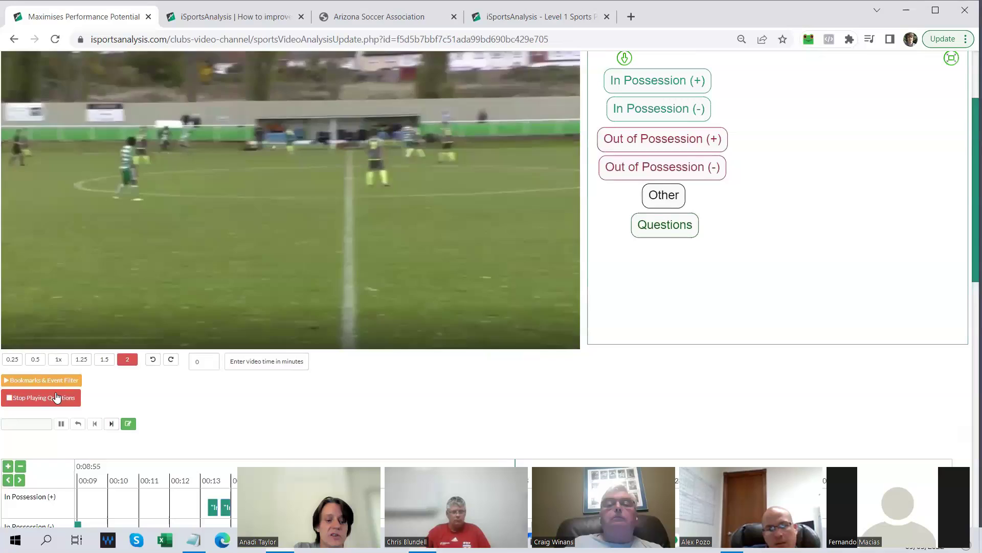
pyautogui.click(56, 399)
pyautogui.scroll(-3, 258, 366)
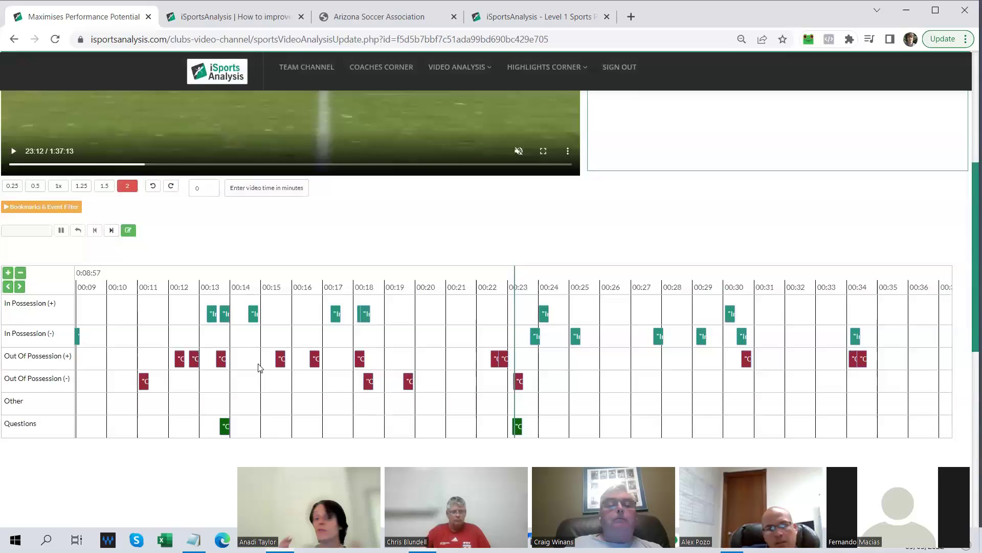
pyautogui.scroll(5, 607, 233)
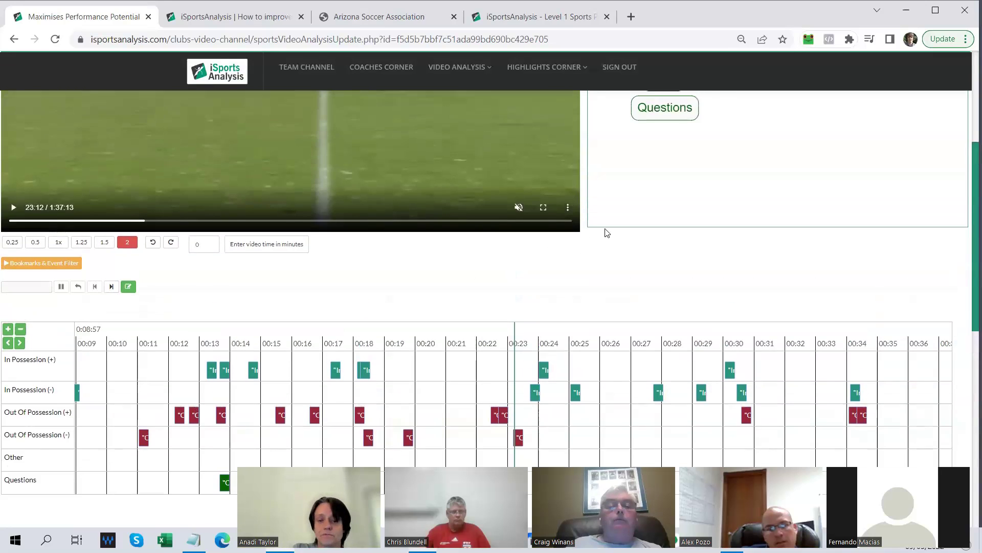
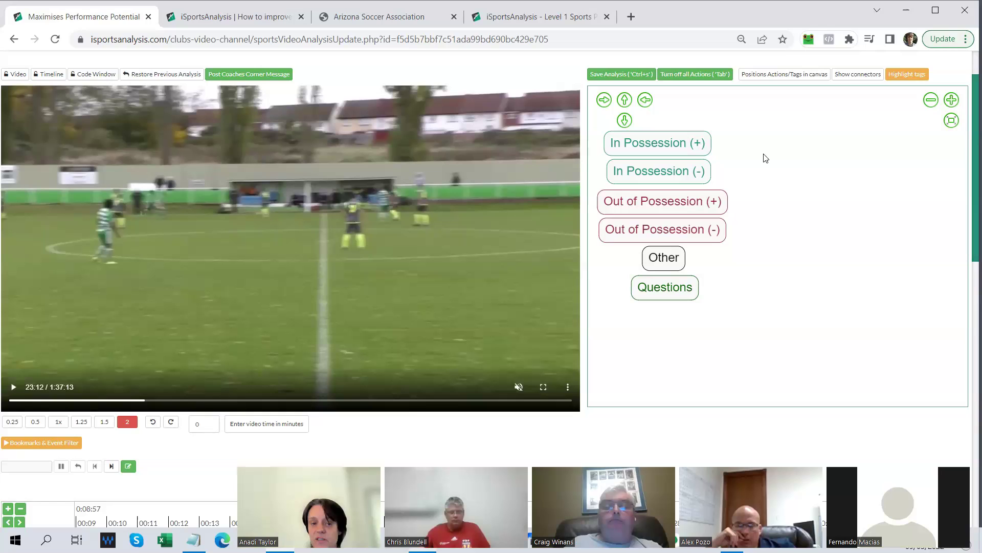
# Lower the volume, then filter the team channel library to a single player's channel.
pyautogui.scroll(1, 766, 158)
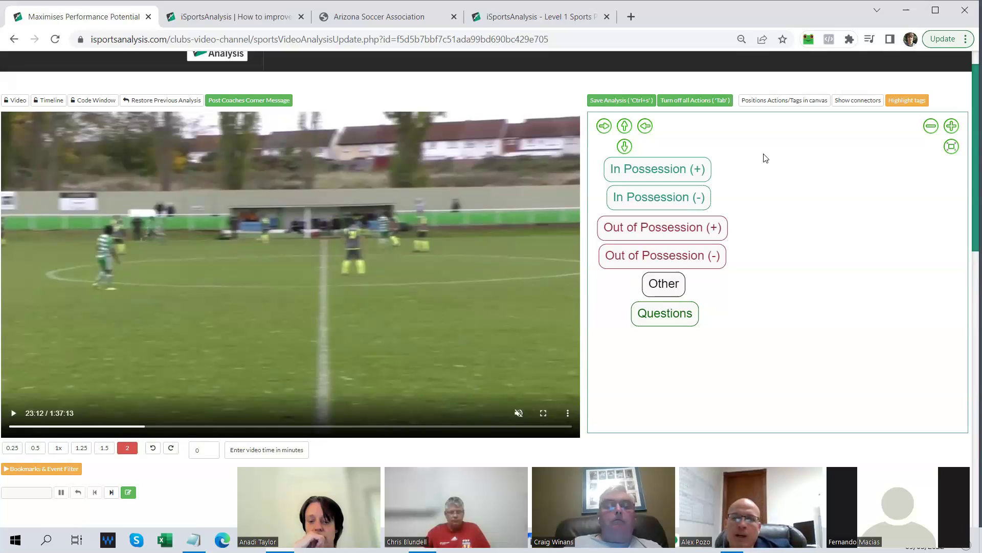
pyautogui.press('XF86AudioLowerVolume')
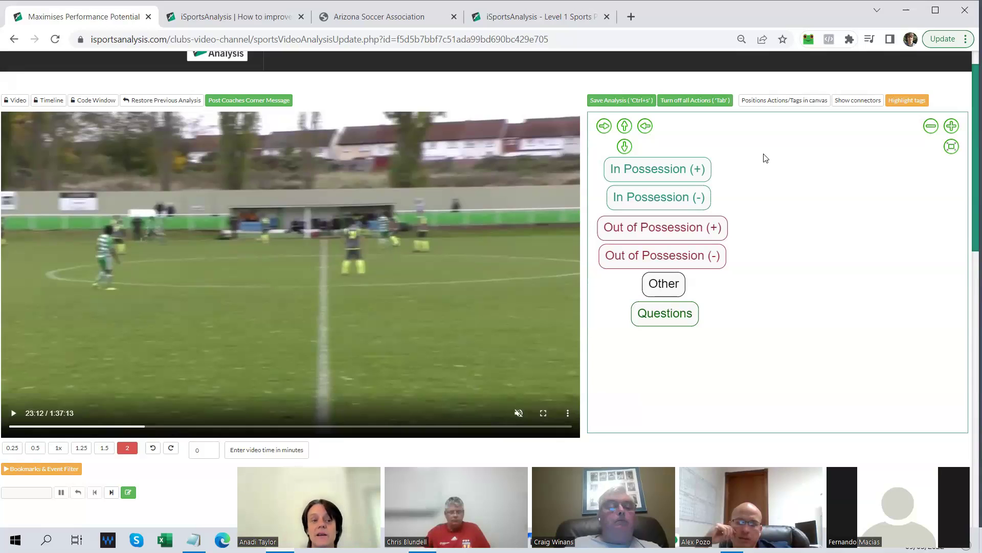
pyautogui.scroll(1, 820, 227)
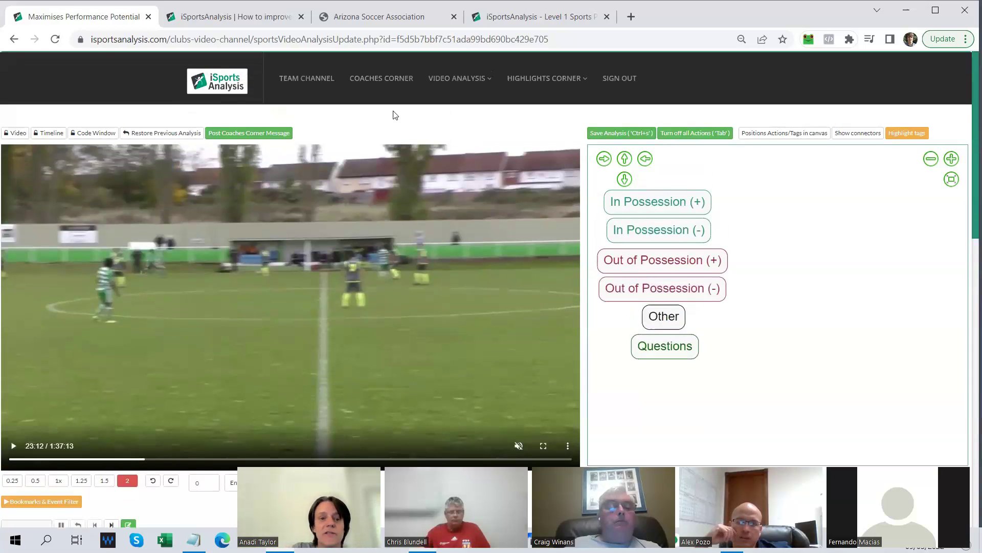
pyautogui.click(309, 77)
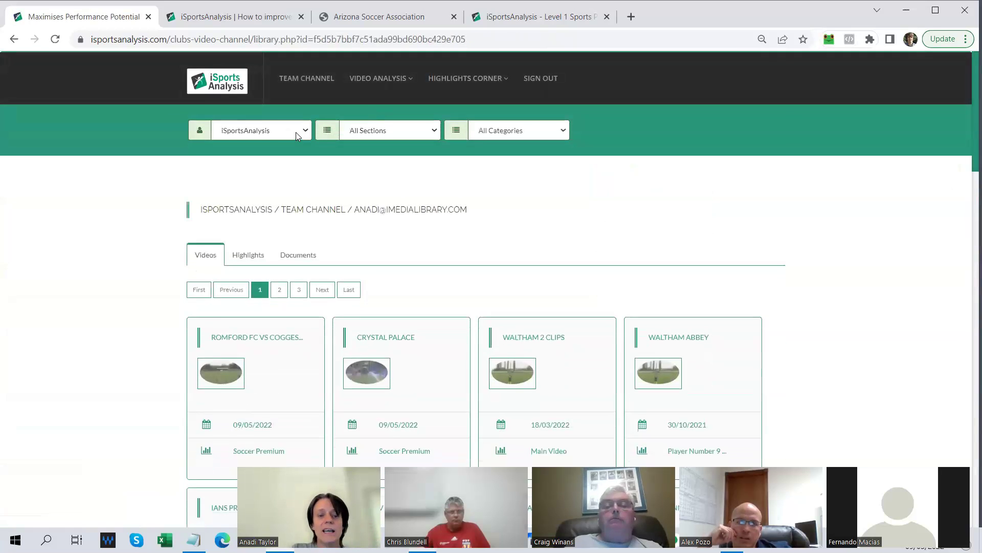
pyautogui.click(296, 132)
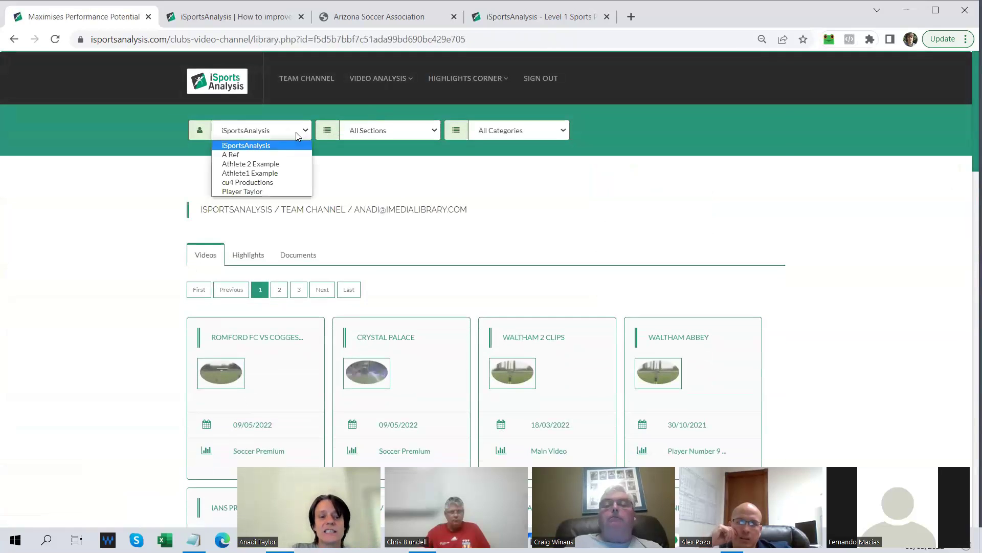
pyautogui.click(247, 192)
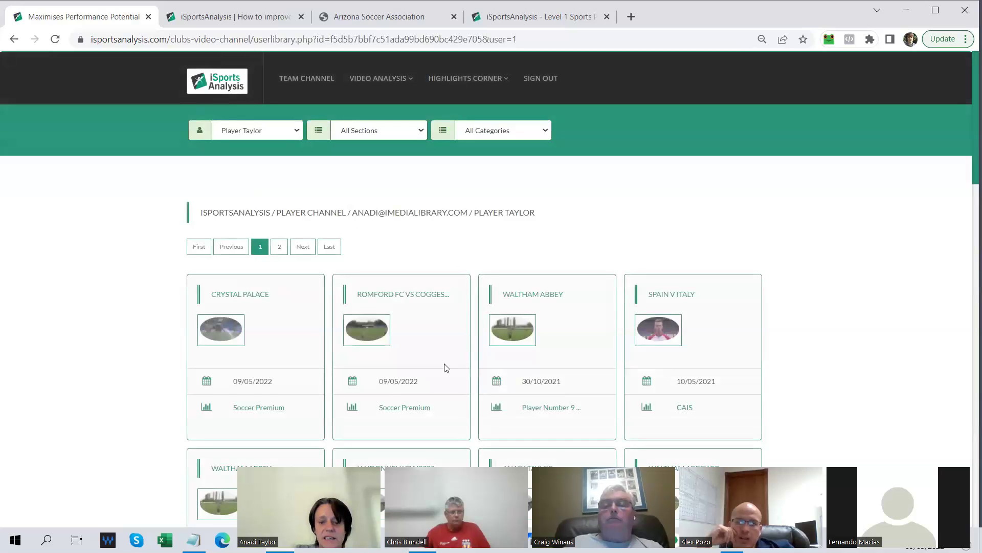
# Browse the player's match video cards and open the Waltham Abbey video.
pyautogui.scroll(-3, 445, 367)
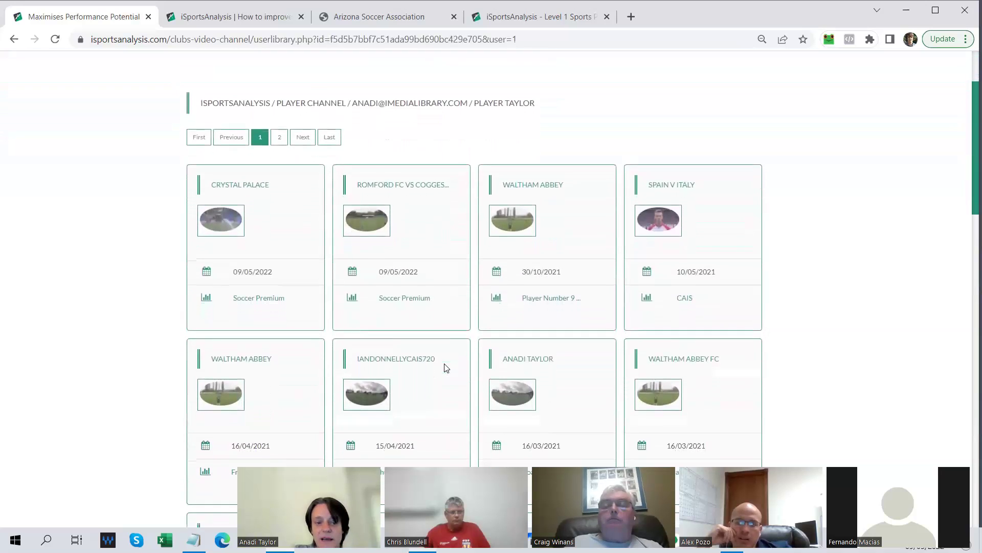
pyautogui.scroll(-3, 445, 367)
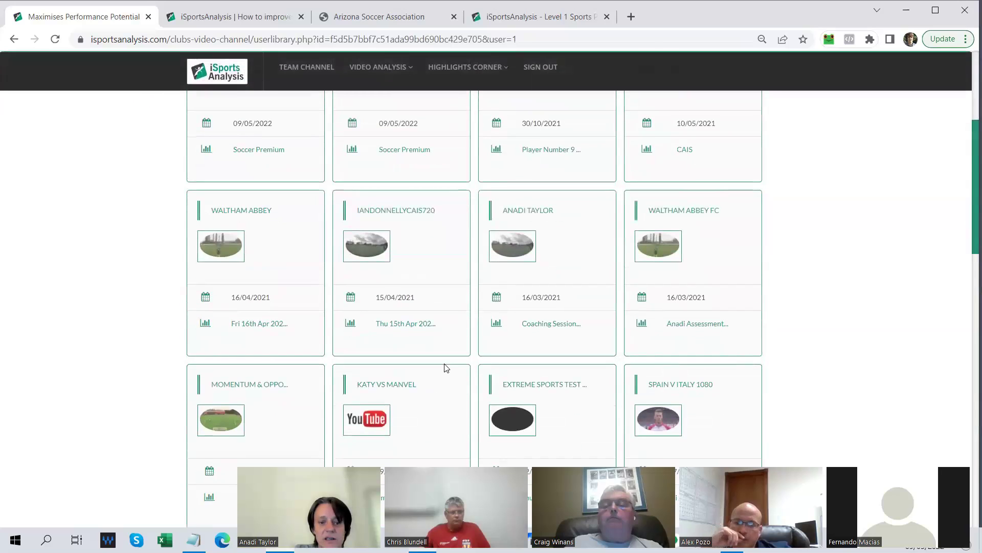
pyautogui.scroll(2, 445, 367)
pyautogui.scroll(-1, 445, 367)
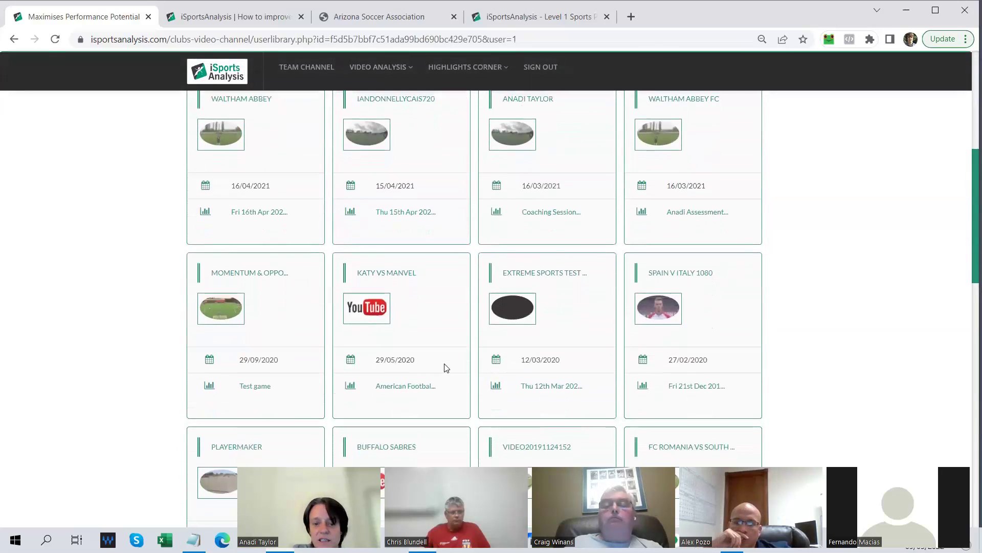
pyautogui.scroll(5, 445, 368)
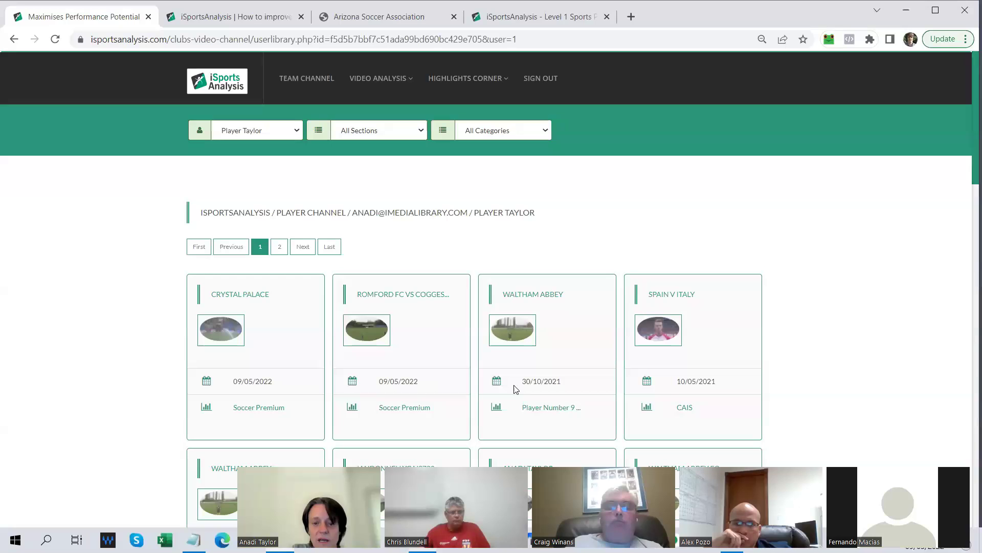
pyautogui.click(519, 335)
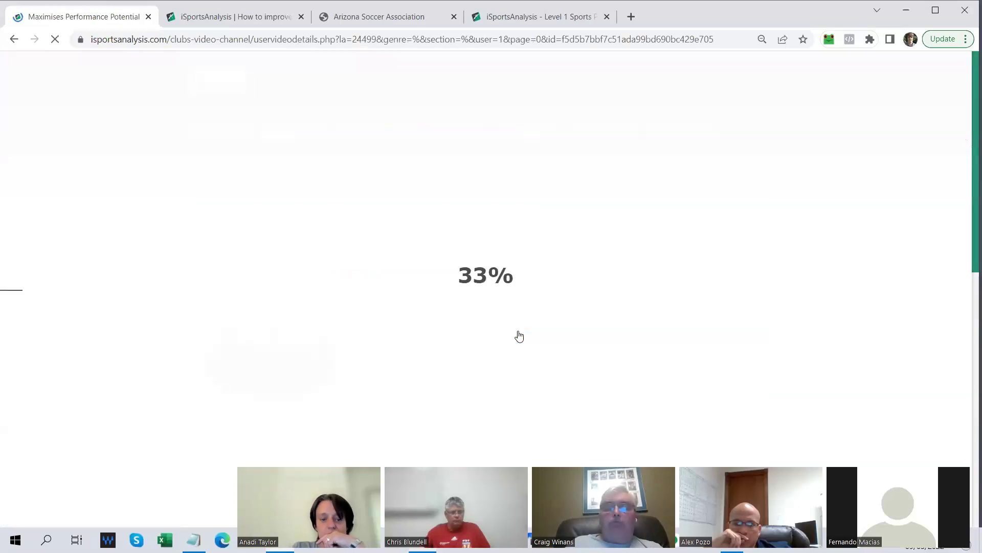
# Open the 27 did-well In Possession clips from the Waltham Abbey video's stats.
pyautogui.scroll(-5, 481, 345)
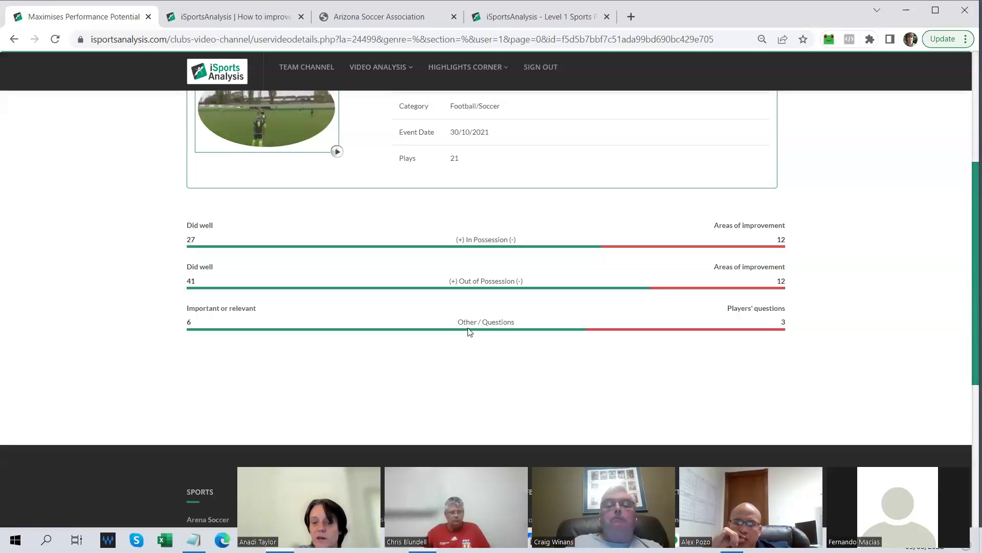
pyautogui.scroll(1, 877, 295)
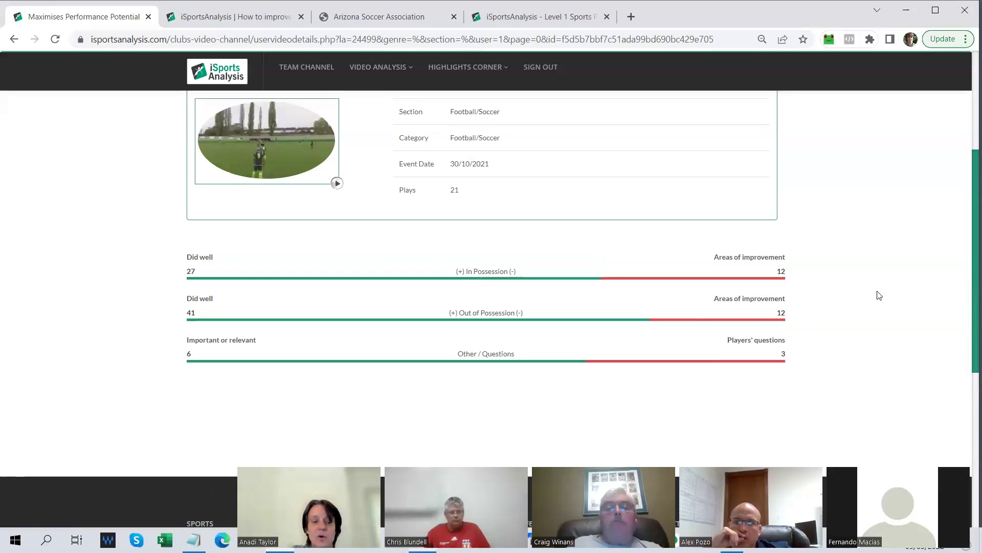
pyautogui.scroll(1, 878, 294)
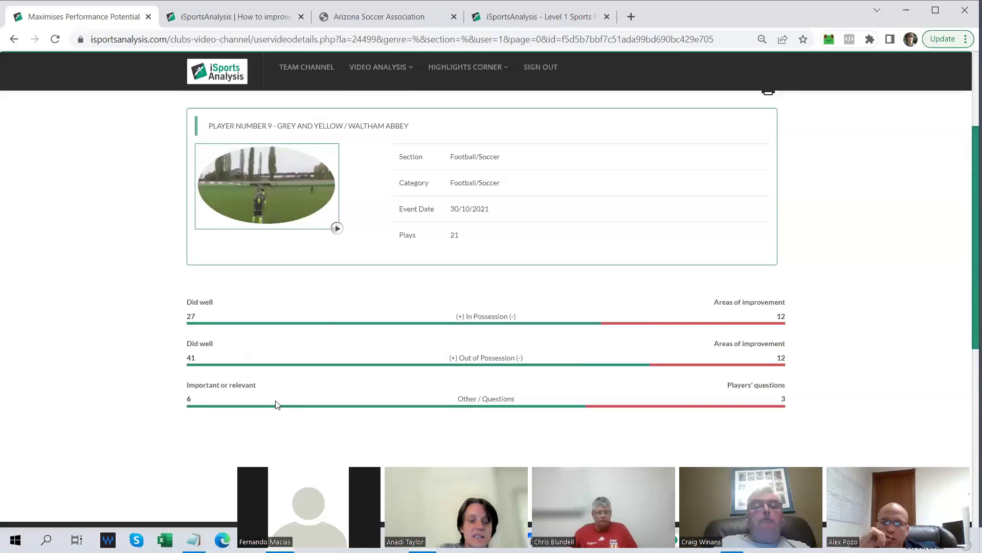
pyautogui.click(190, 318)
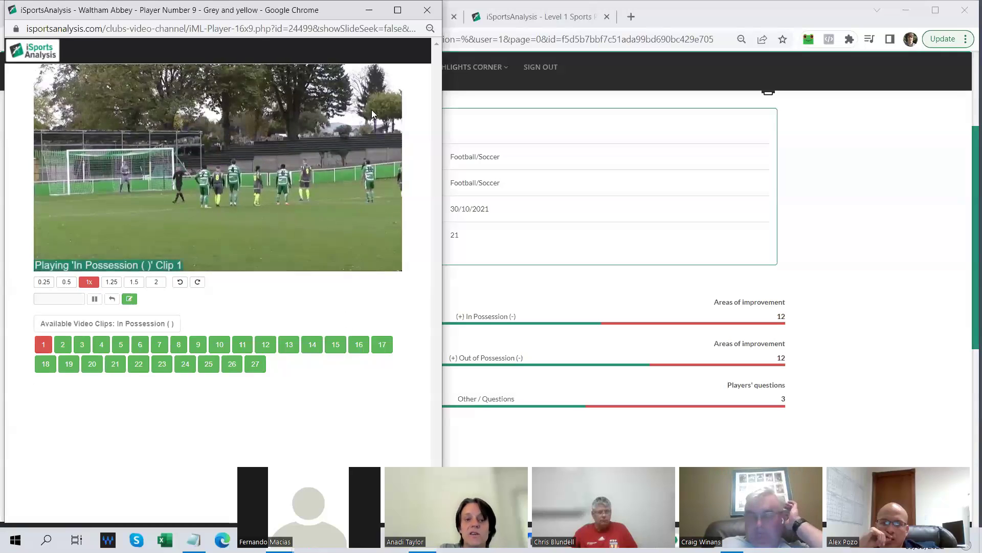
# Play In Possession clips 8, 12 and 22, then close the clip player window.
pyautogui.click(179, 348)
pyautogui.click(266, 346)
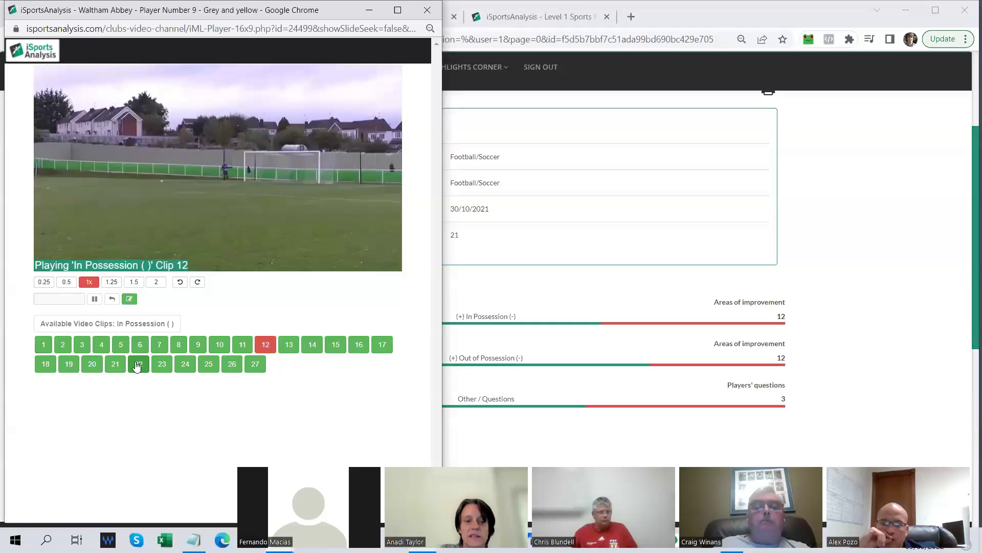
pyautogui.click(138, 364)
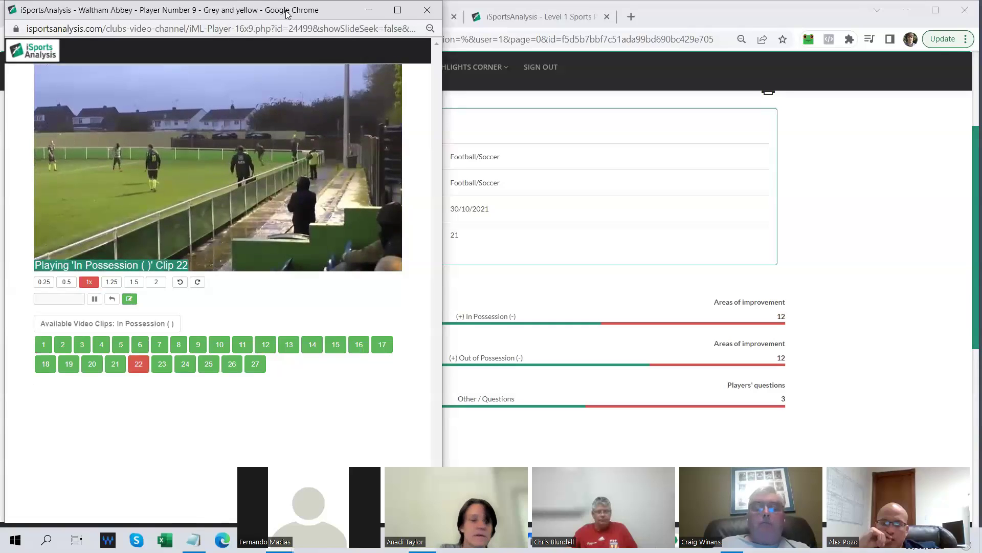
pyautogui.moveTo(287, 14); pyautogui.dragTo(305, 76)
pyautogui.click(455, 77)
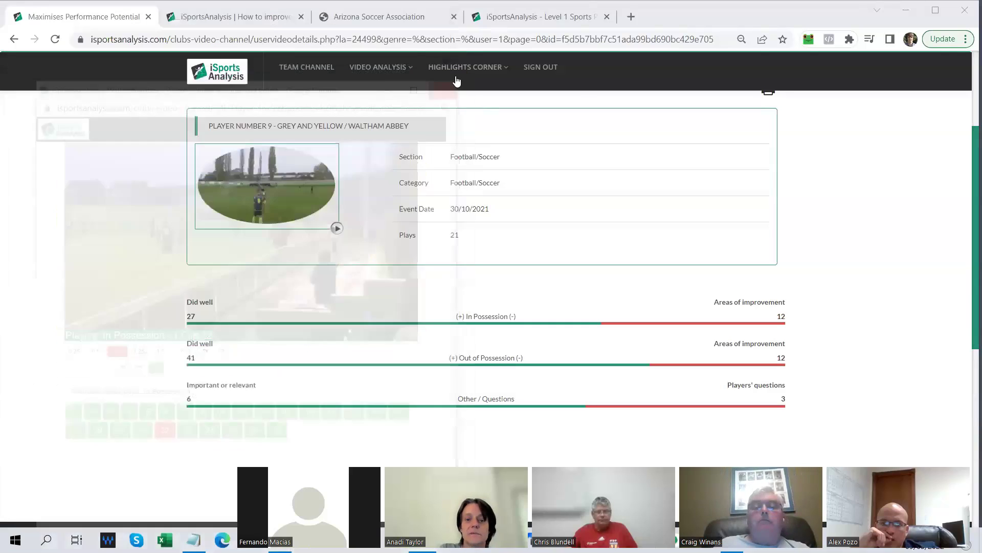
pyautogui.moveTo(457, 80)
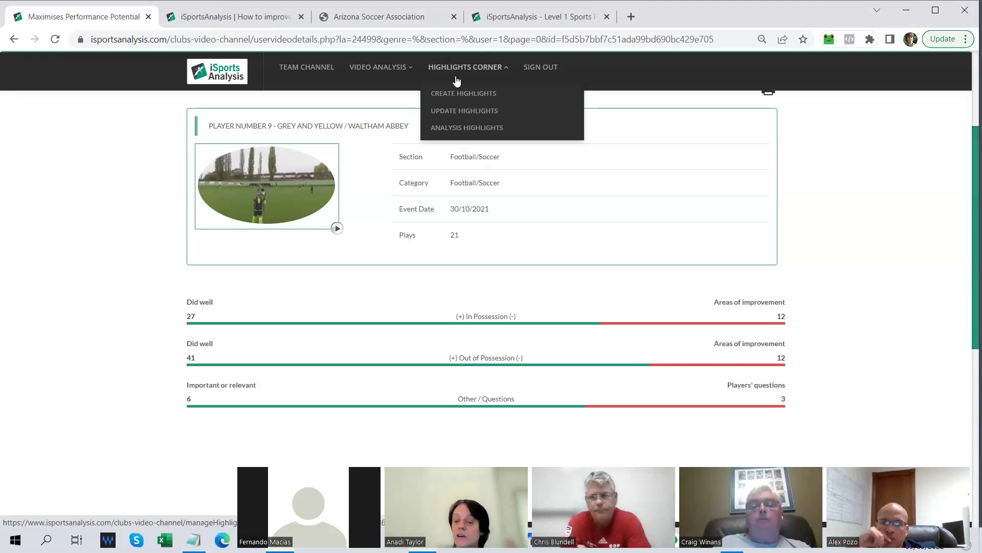
pyautogui.click(752, 130)
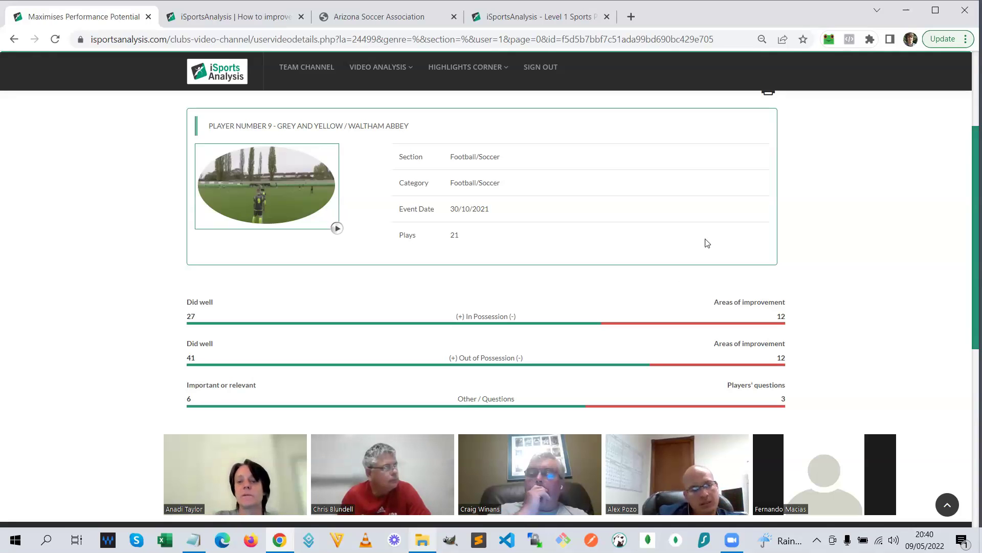
# Bring up the Level 1 Sports Performance Analysis course page showing its $70.00 price.
pyautogui.click(577, 16)
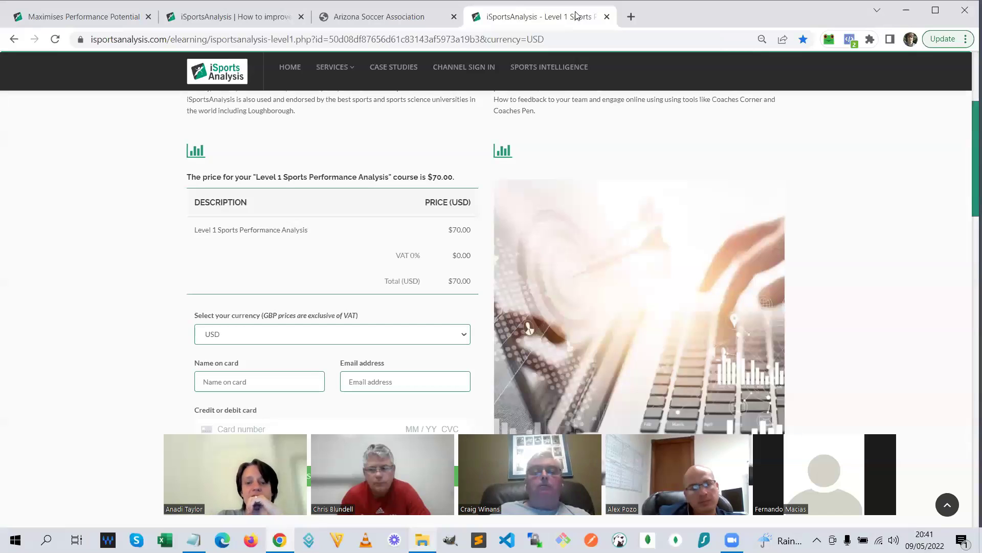
pyautogui.scroll(3, 675, 129)
pyautogui.scroll(1, 676, 129)
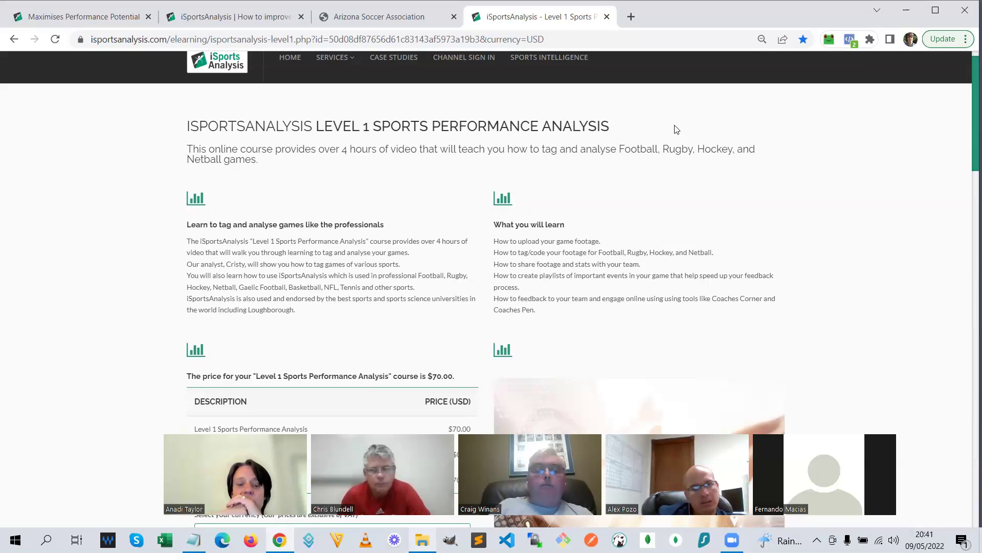
pyautogui.scroll(-2, 903, 208)
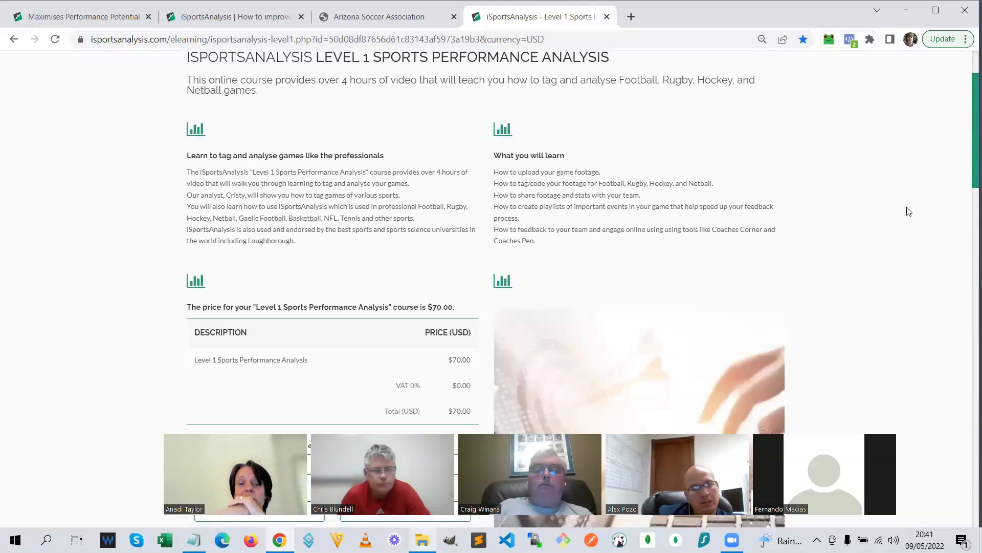
# Scroll the team performance match analysis page down to 'The best bit?' section.
pyautogui.click(276, 19)
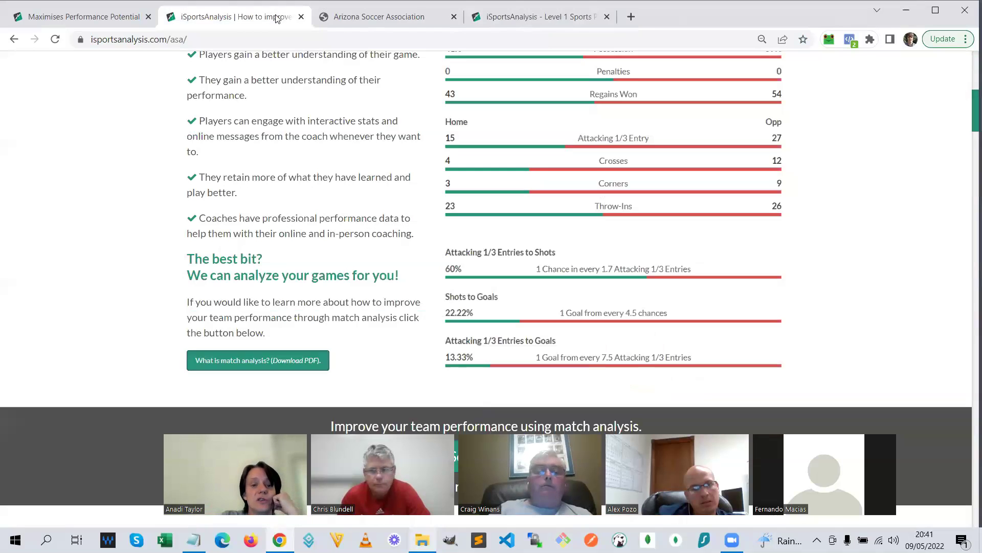
pyautogui.scroll(10, 728, 285)
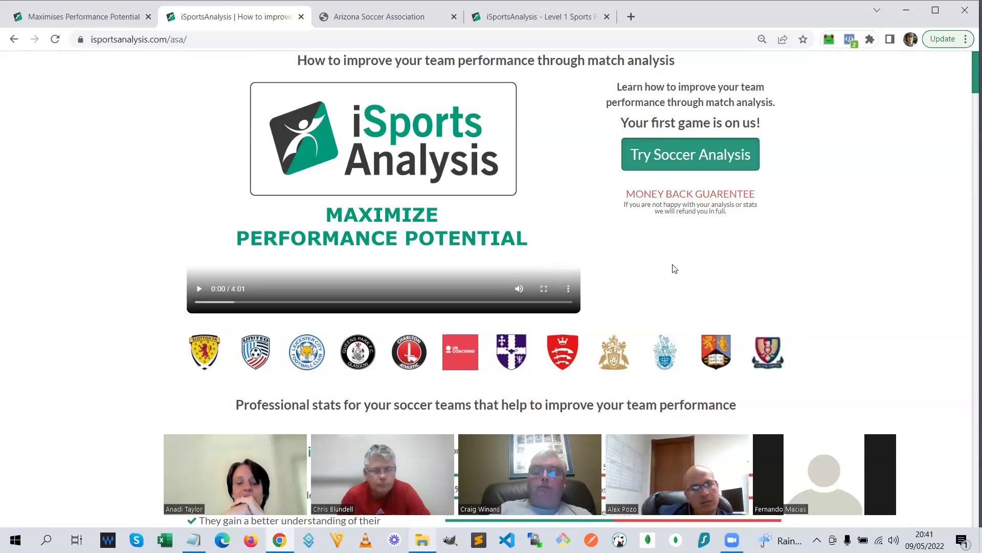
pyautogui.scroll(-6, 928, 322)
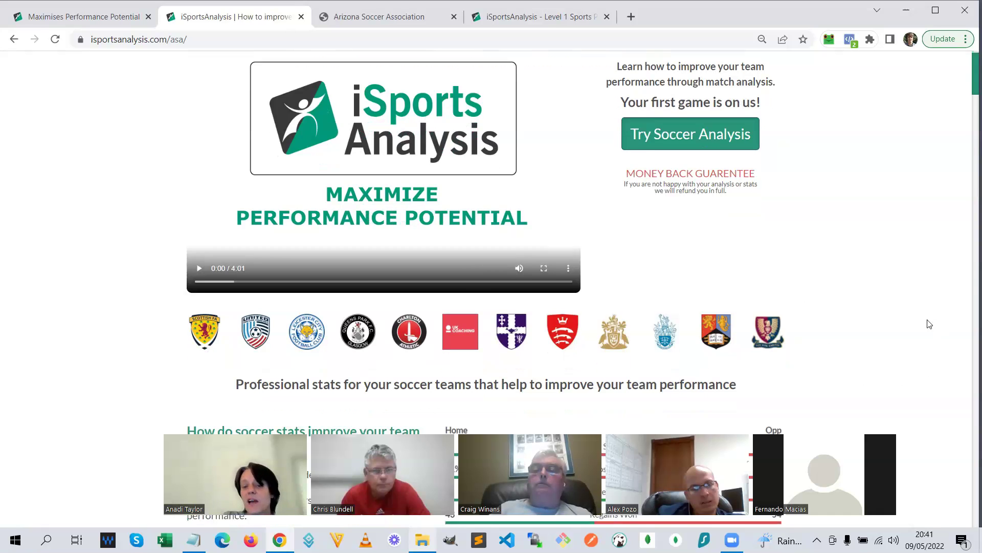
pyautogui.scroll(-4, 929, 324)
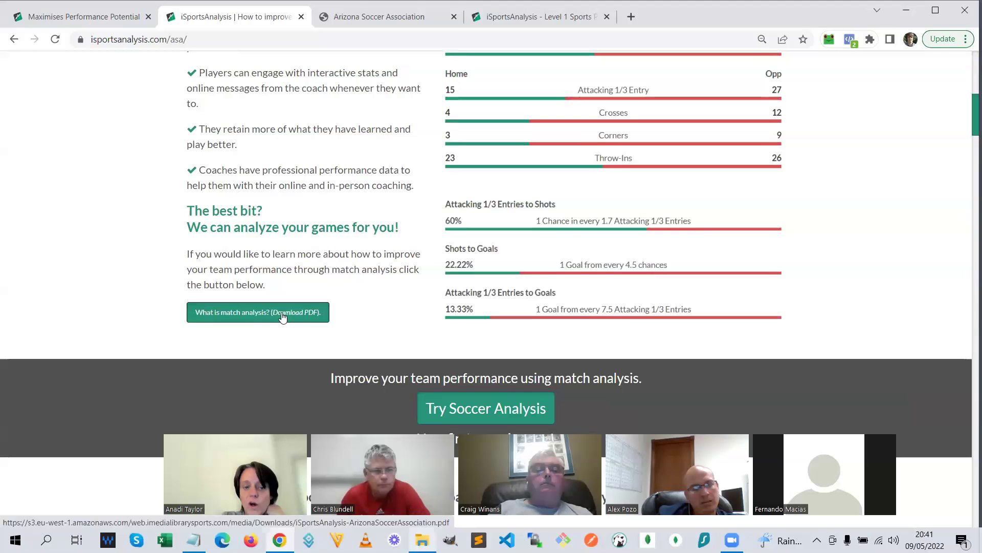
# Read the 'What is match analysis?' PDF to page 8's special offer, then return to the web page.
pyautogui.click(294, 298)
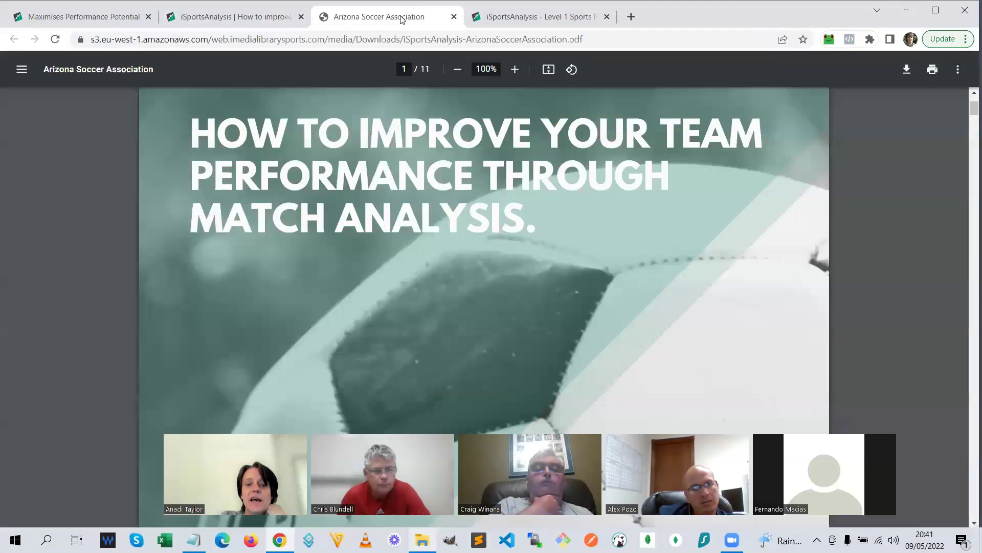
pyautogui.scroll(-15, 520, 195)
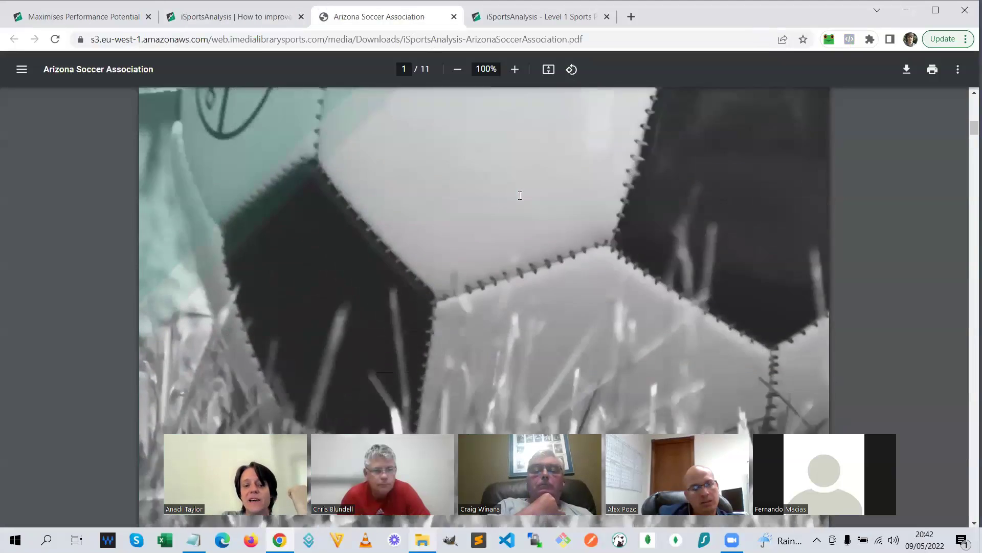
pyautogui.scroll(-15, 520, 196)
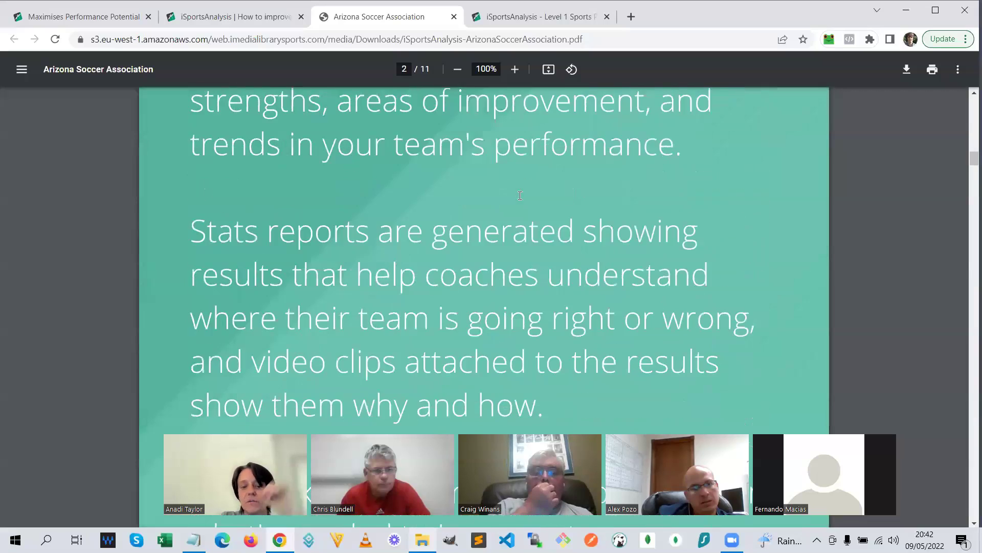
pyautogui.scroll(-15, 520, 195)
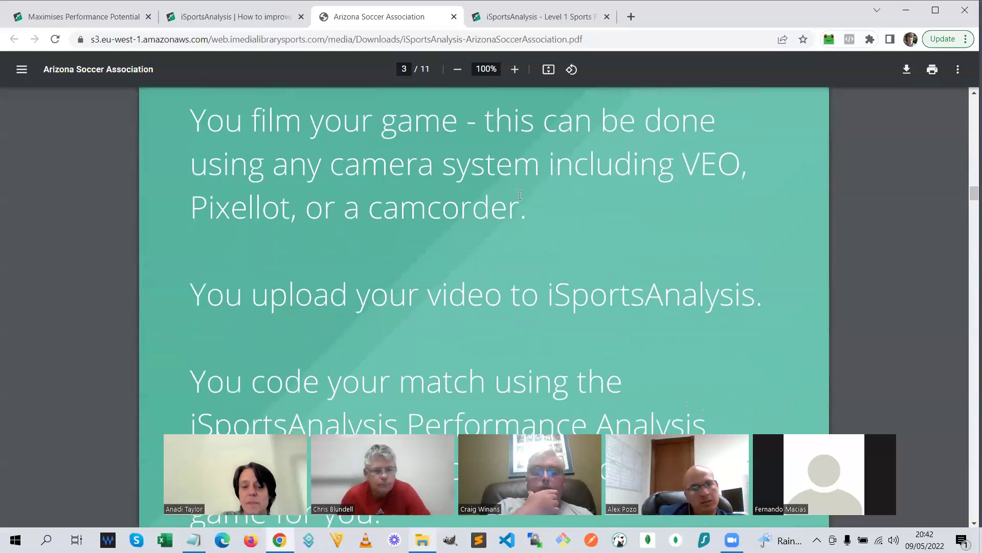
pyautogui.scroll(-15, 520, 196)
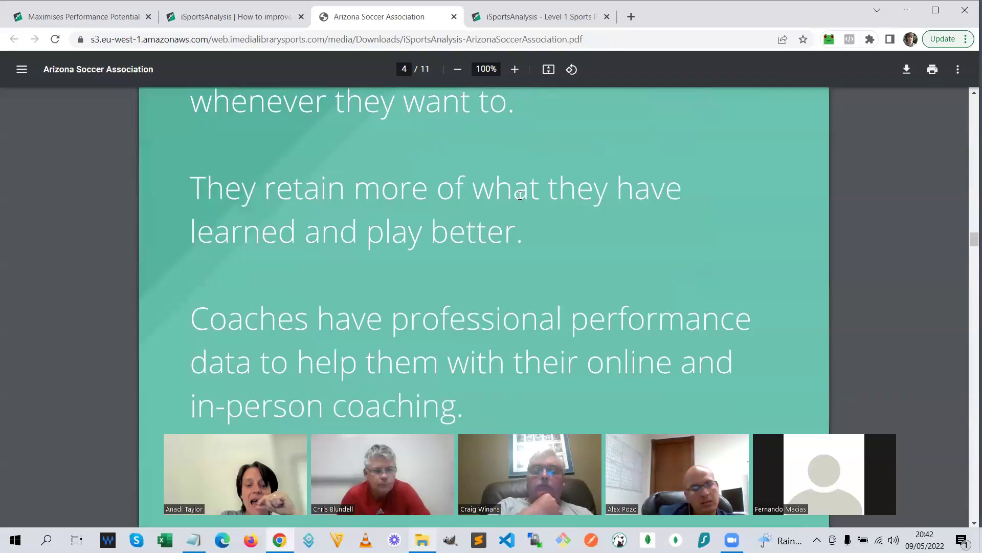
pyautogui.scroll(-15, 520, 195)
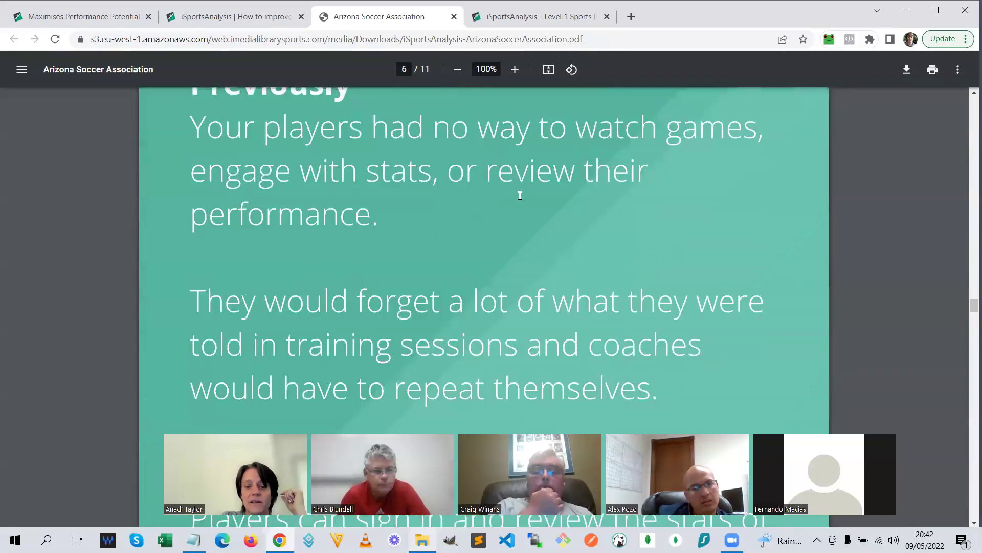
pyautogui.scroll(-15, 520, 195)
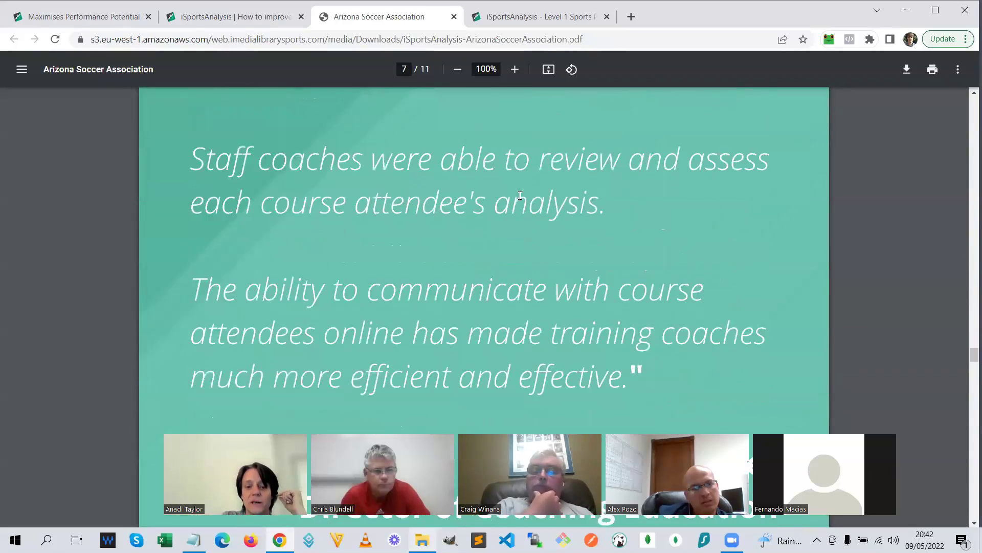
pyautogui.scroll(-5, 520, 195)
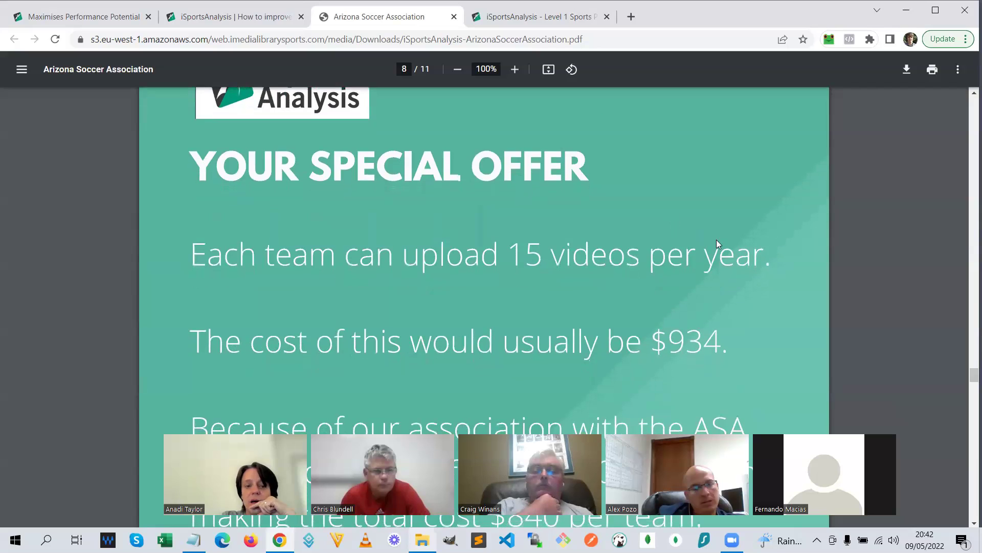
pyautogui.scroll(-1, 720, 231)
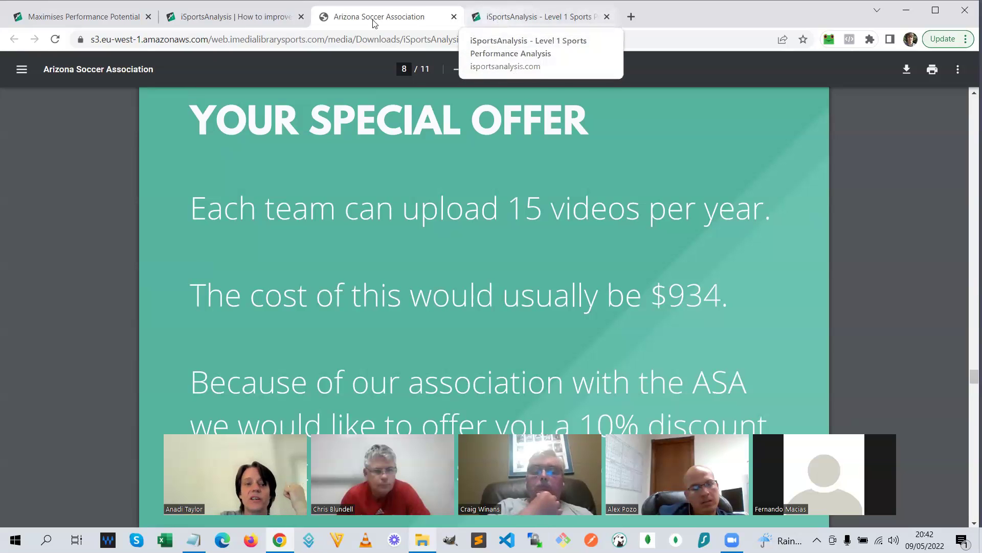
pyautogui.click(266, 18)
# Scroll the match-analysis page back up toward its top.
pyautogui.scroll(10, 288, 132)
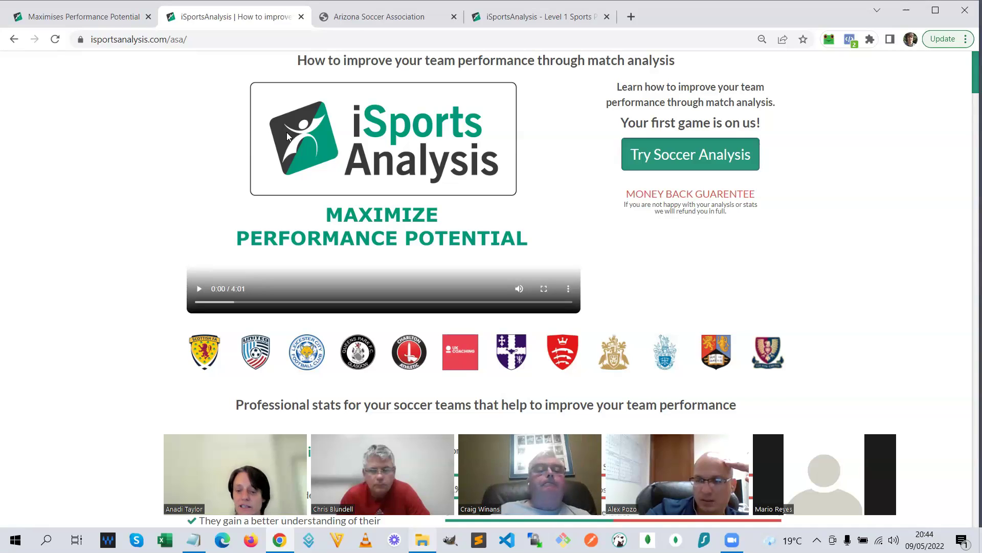
# In a new tab, sign in as channel admin with the saved username and password.
pyautogui.click(631, 17)
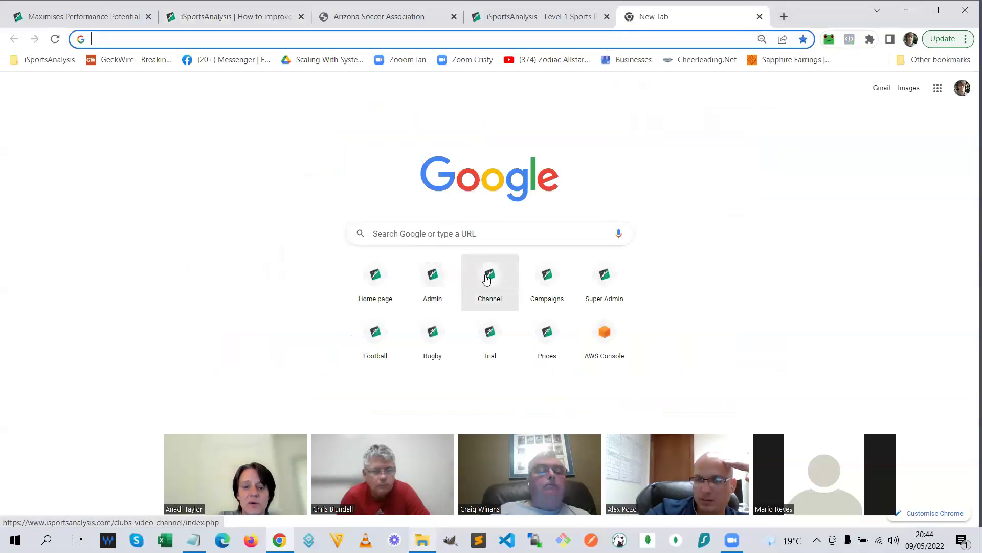
pyautogui.click(433, 283)
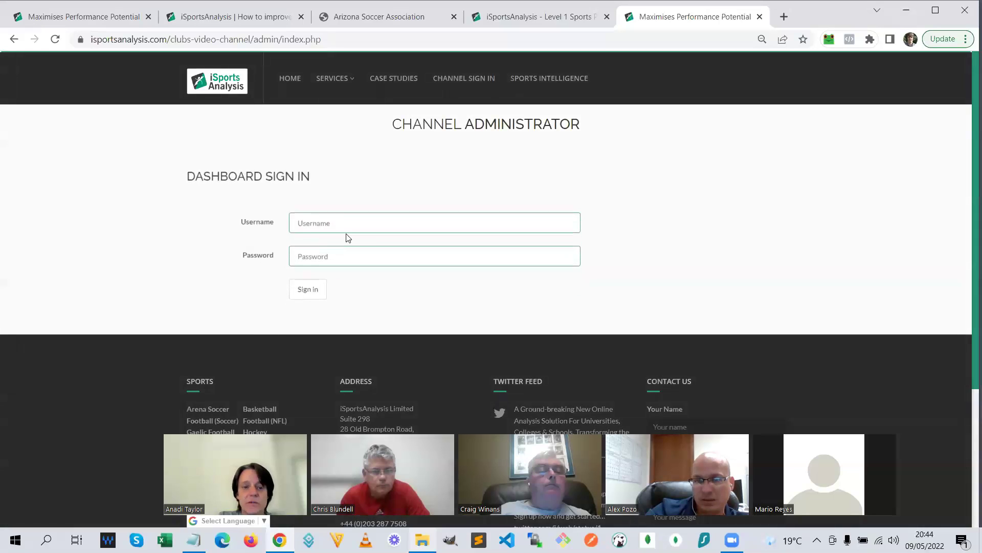
pyautogui.click(344, 216)
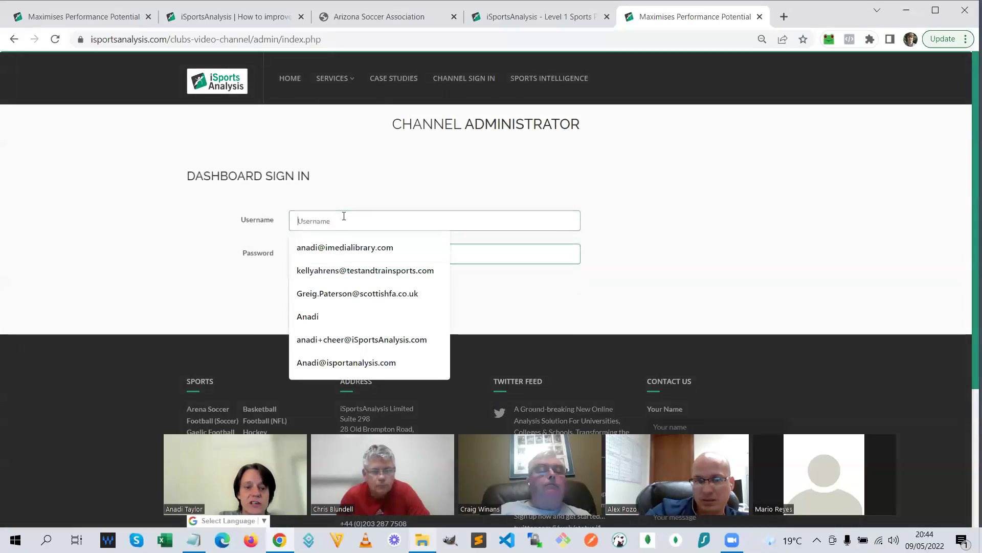
pyautogui.click(384, 248)
pyautogui.click(385, 250)
pyautogui.write('••')
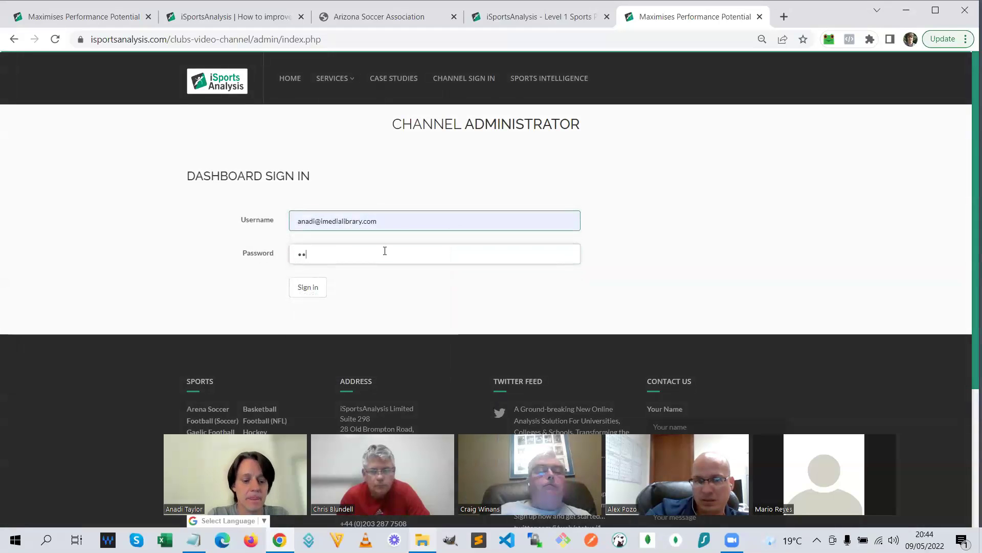
pyautogui.write('••••••••••')
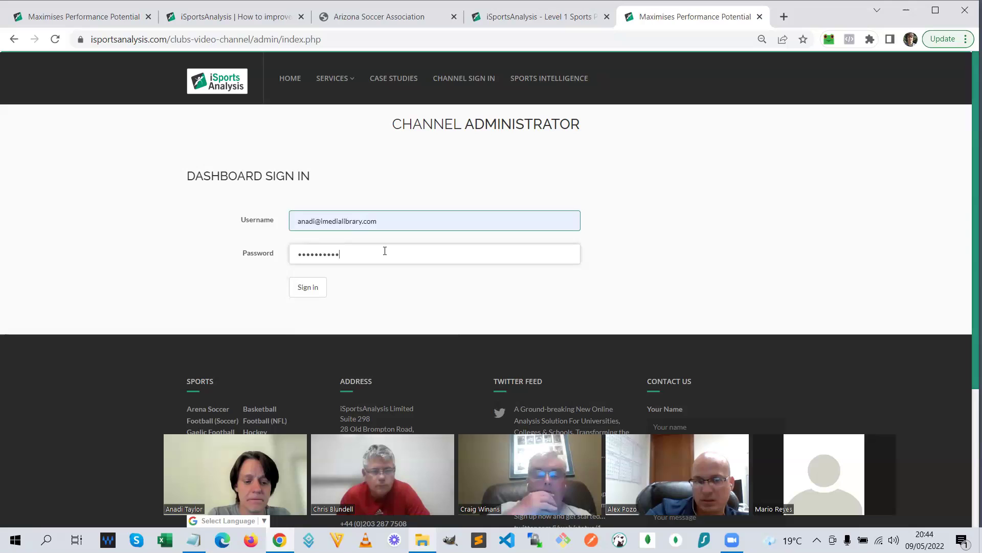
pyautogui.press('Return')
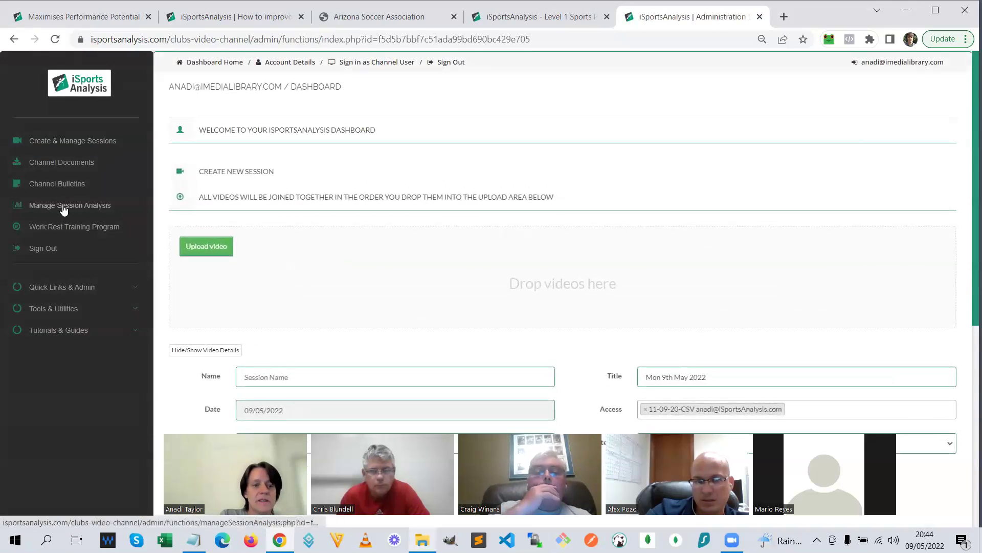
# From Manage Session Analysis, book the Goalkeeping session to be analysed via Tag My Game.
pyautogui.click(61, 205)
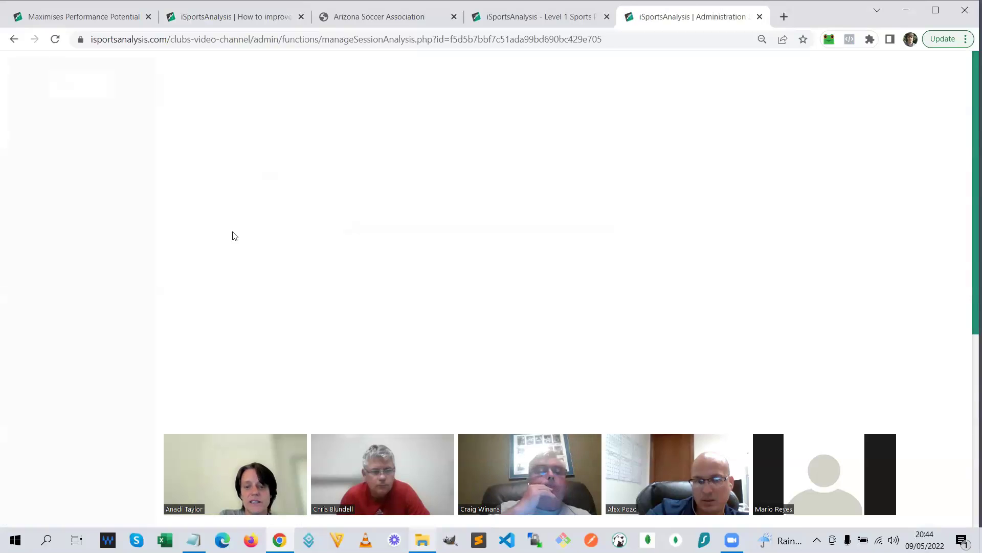
pyautogui.scroll(-2, 233, 236)
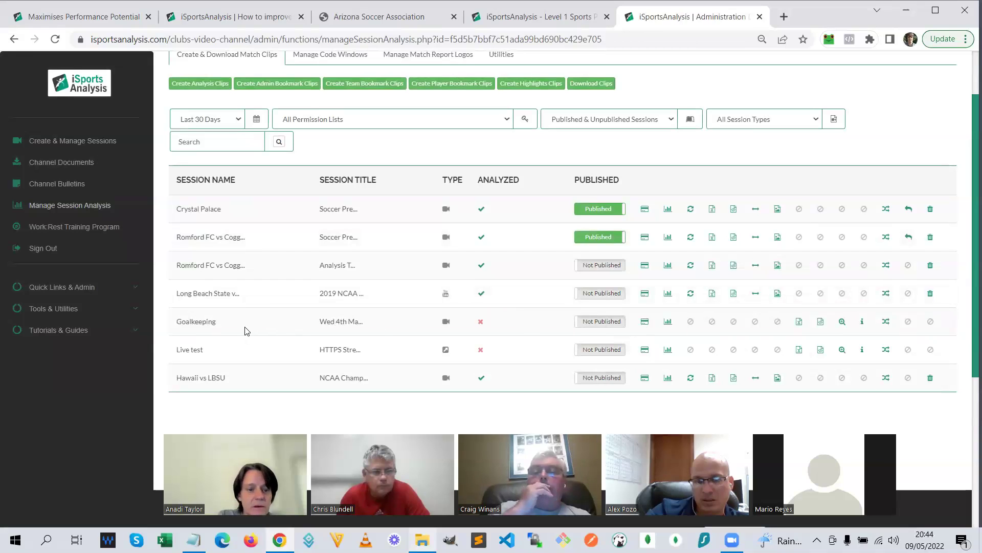
pyautogui.click(644, 323)
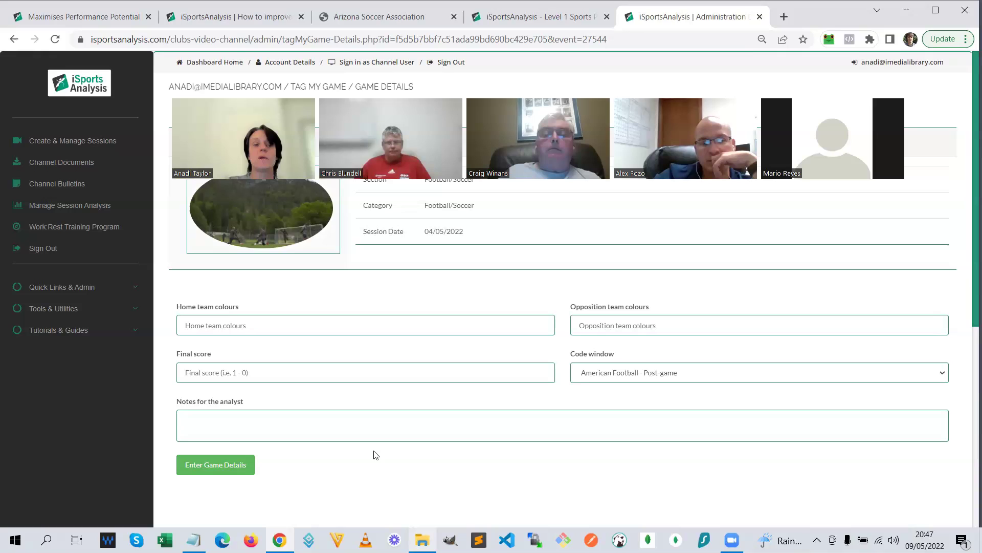
# Switch back to the match-analysis page and scroll down to its sample stats section.
pyautogui.click(119, 19)
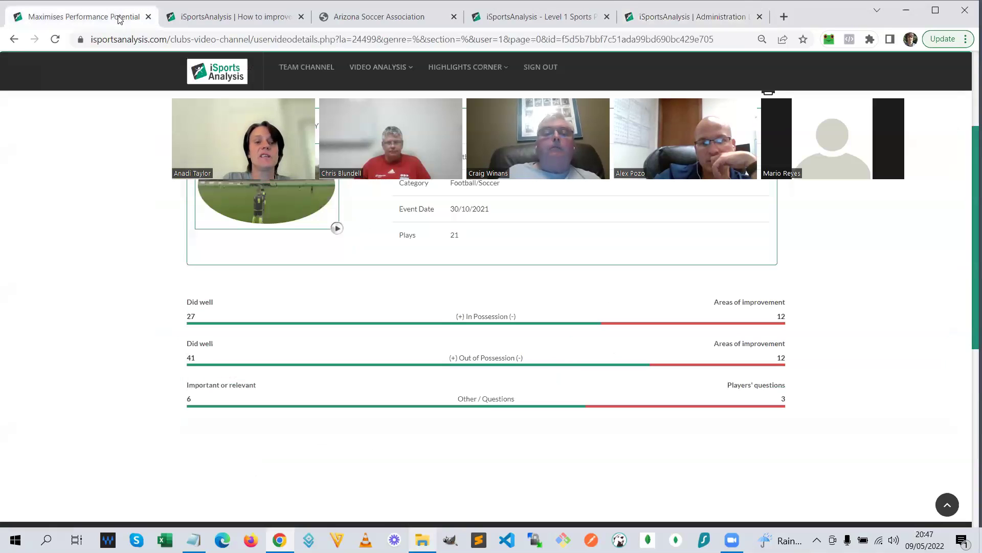
pyautogui.click(257, 21)
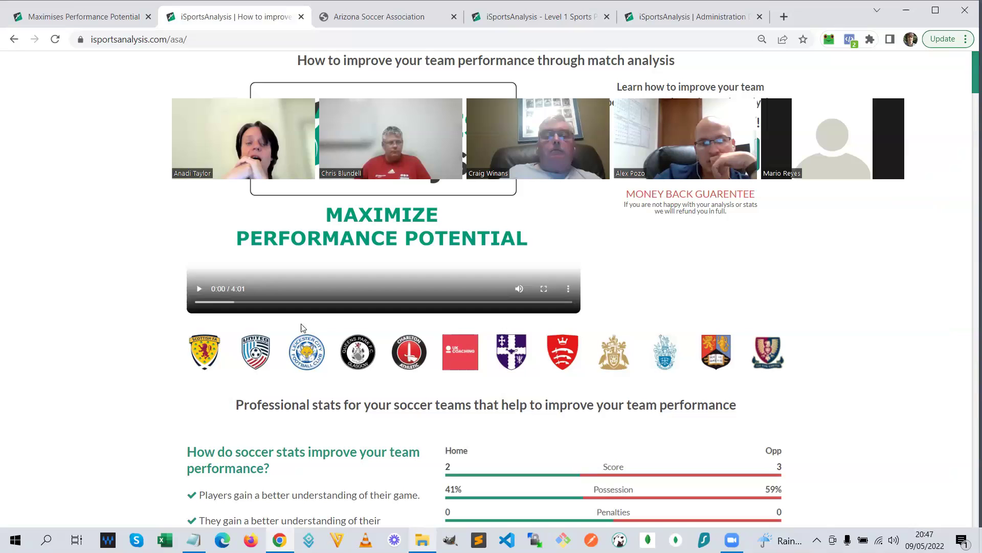
pyautogui.scroll(-5, 340, 483)
pyautogui.scroll(-2, 340, 484)
pyautogui.rightClick(340, 483)
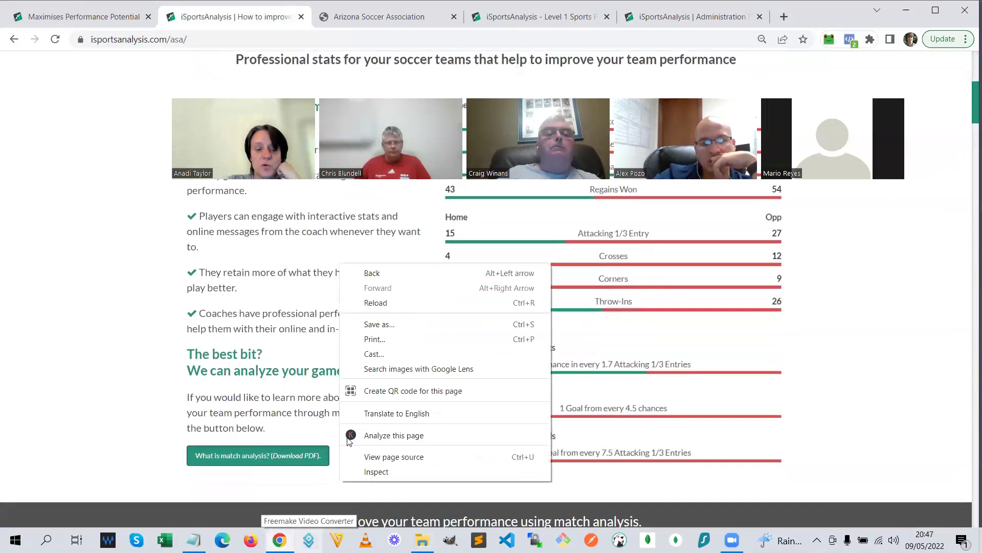
pyautogui.click(170, 447)
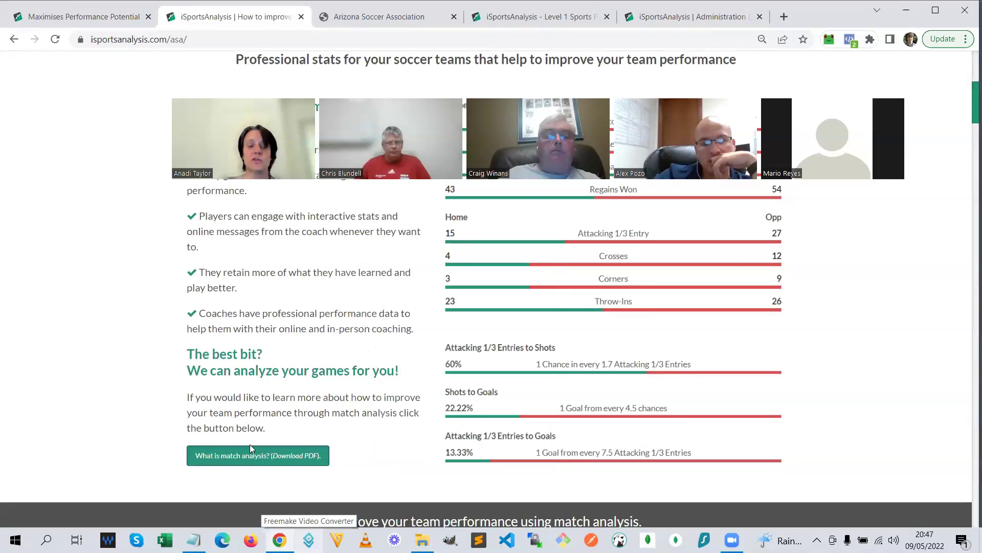